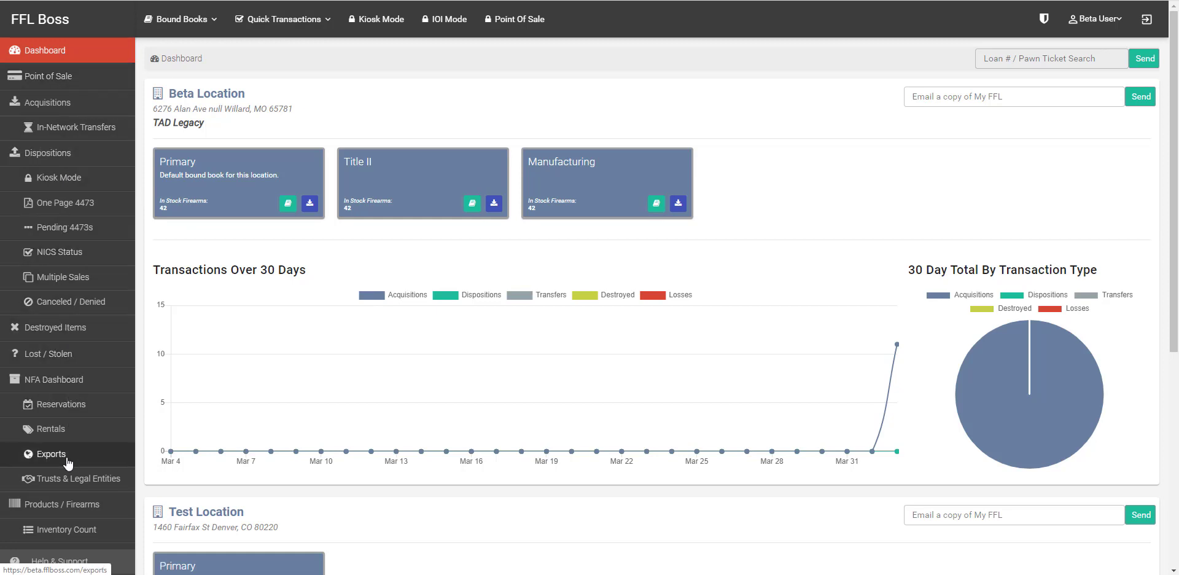
# Step: Scan the sidebar and Bound Books menu, then show the Quick Transactions types
pyautogui.scroll(-6, 68, 461)
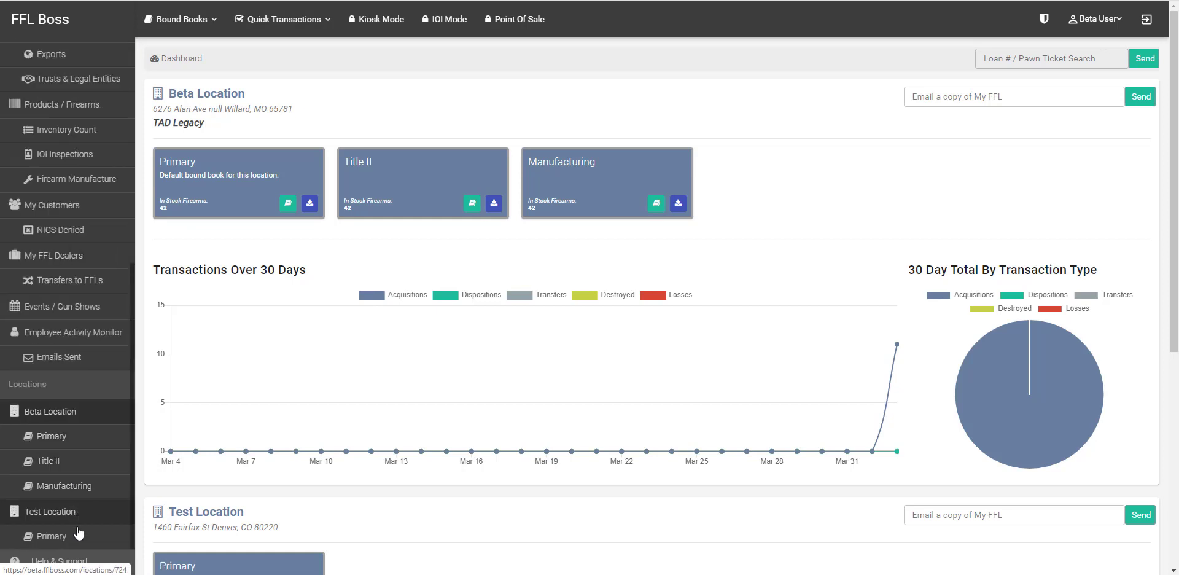
pyautogui.scroll(6, 59, 536)
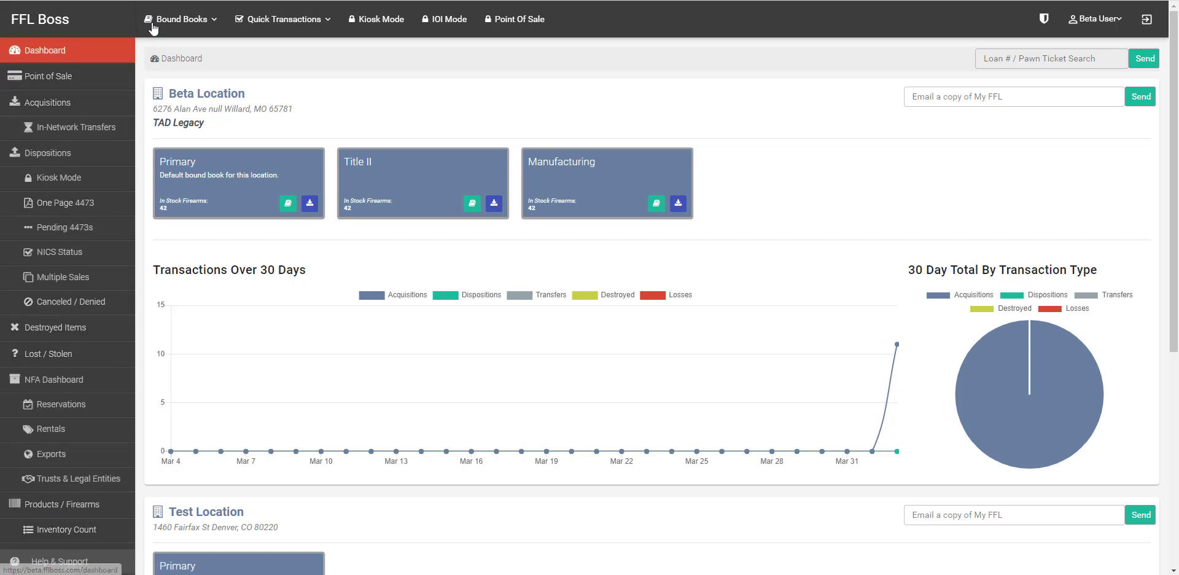
pyautogui.click(187, 24)
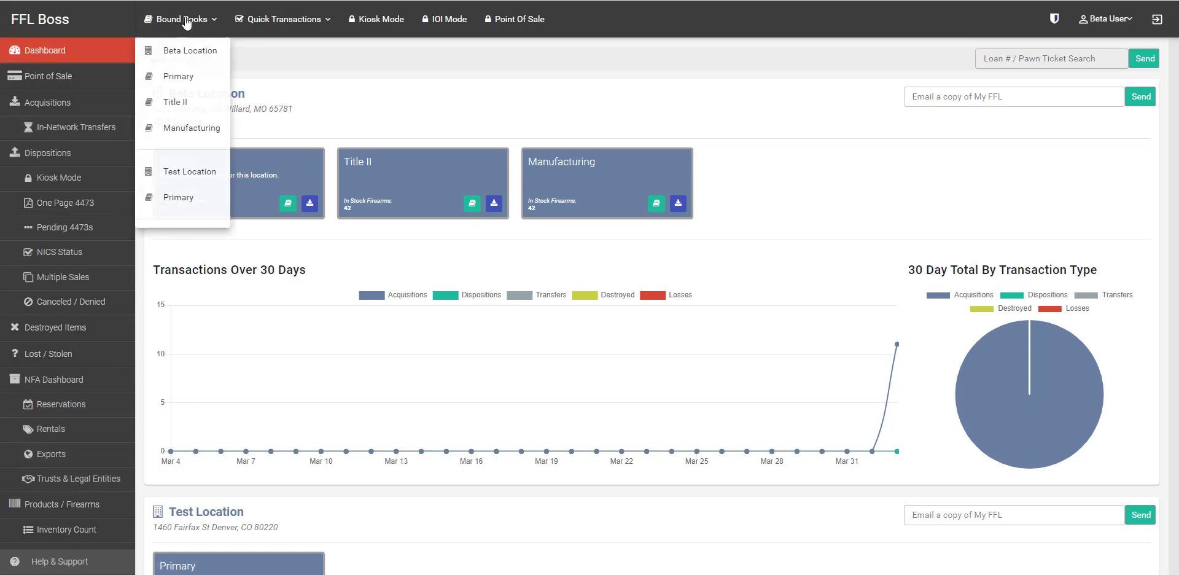
pyautogui.click(288, 20)
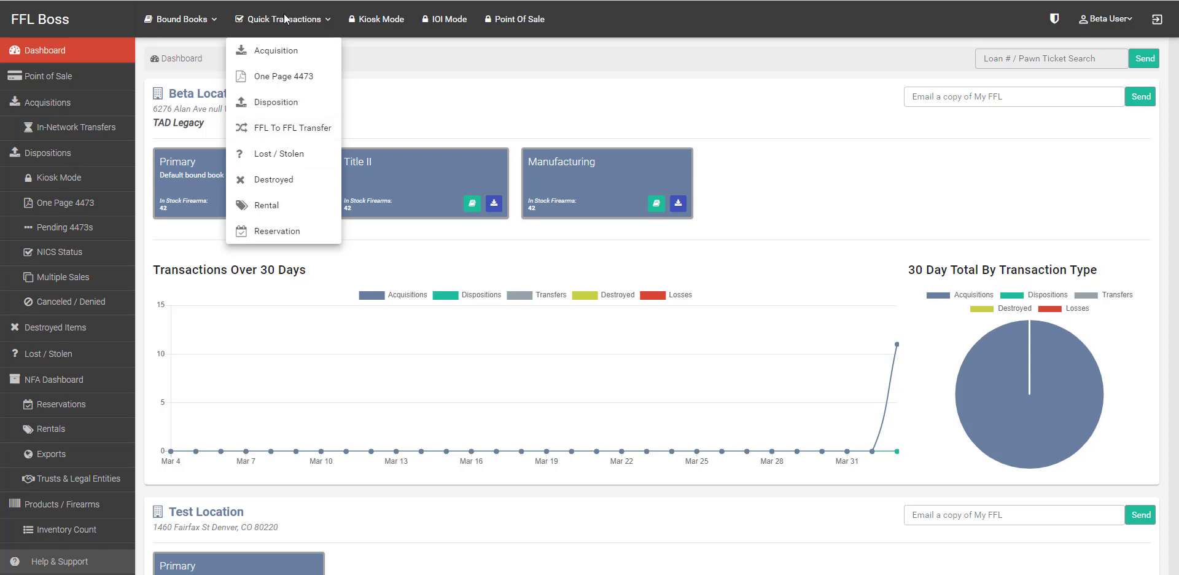
# Step: Preview the Acquisition quick-transaction form and cancel it without saving
pyautogui.click(287, 56)
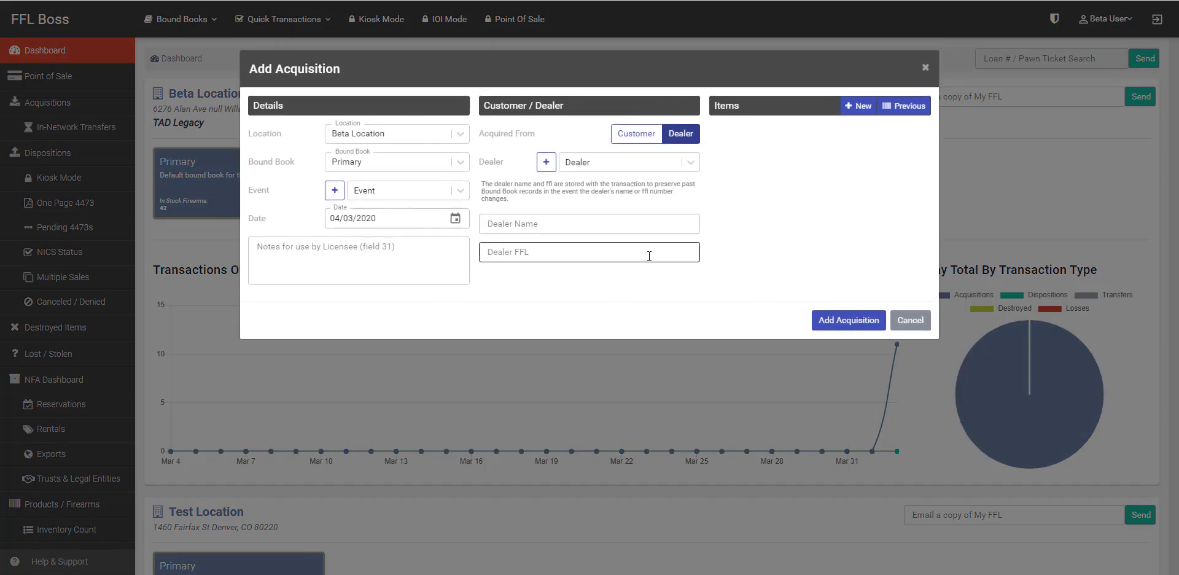
pyautogui.click(909, 320)
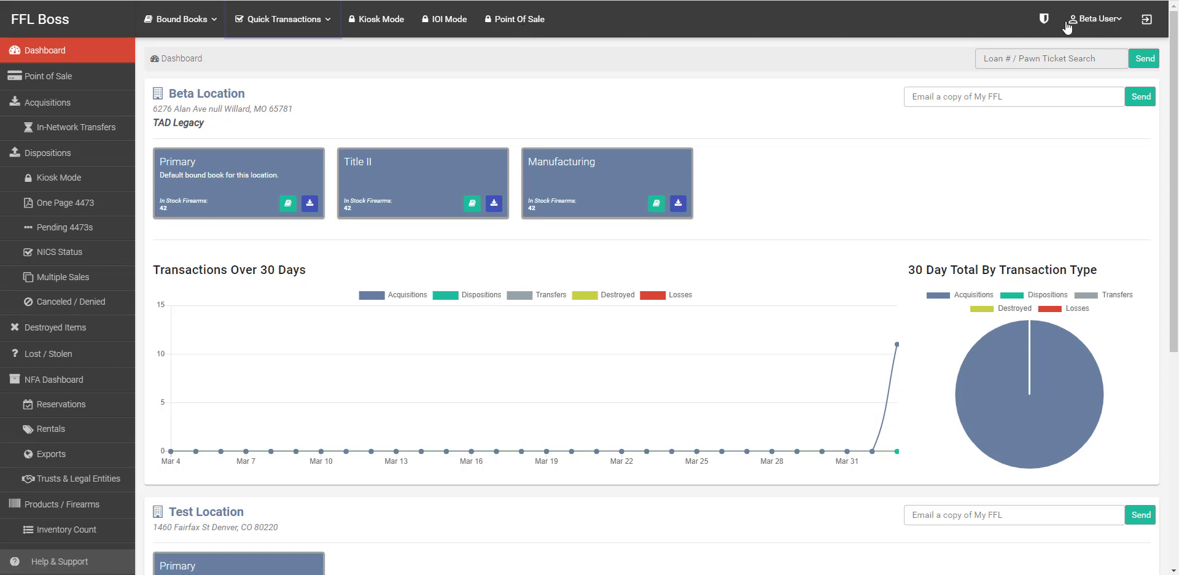
# Step: Go to the Users page from the Beta User account menu
pyautogui.click(1099, 18)
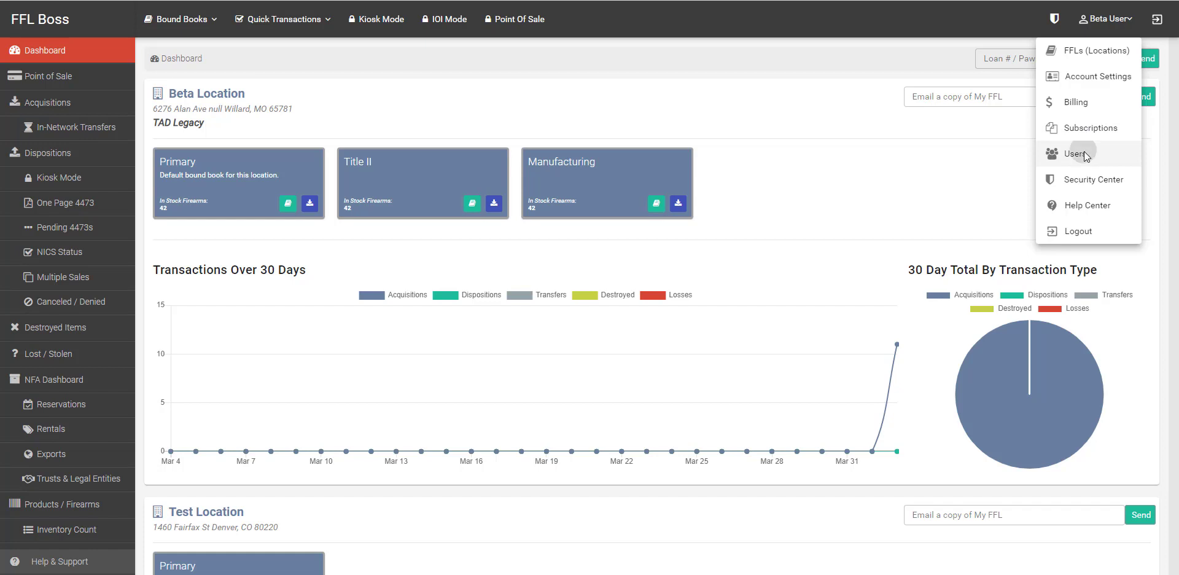
pyautogui.click(1083, 155)
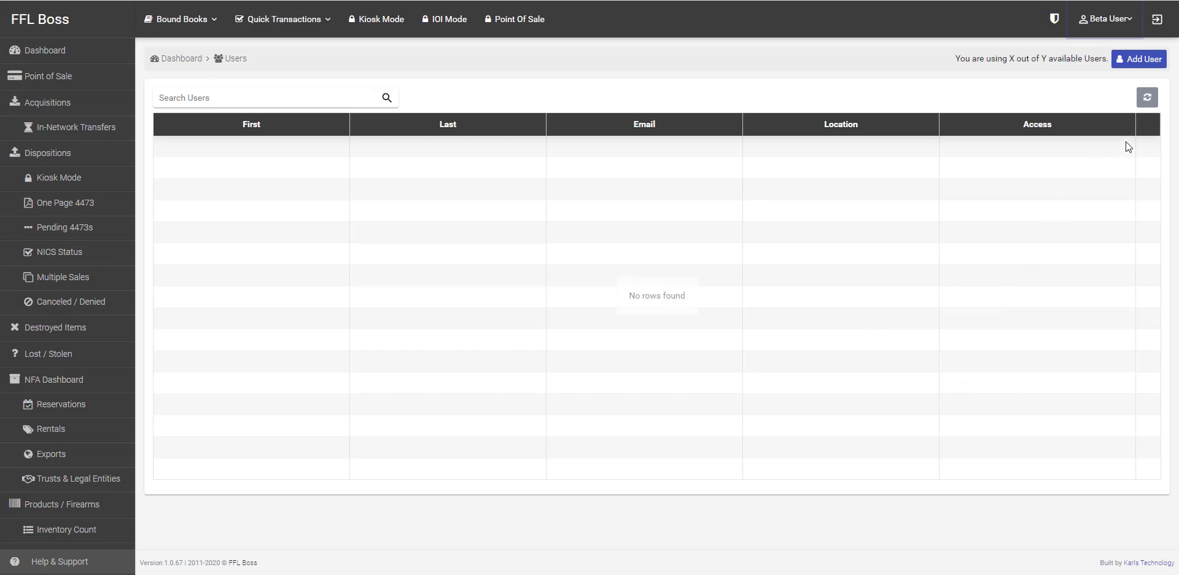
# Step: Start a new user and step through the e-mail, password, name and title fields
pyautogui.click(1145, 60)
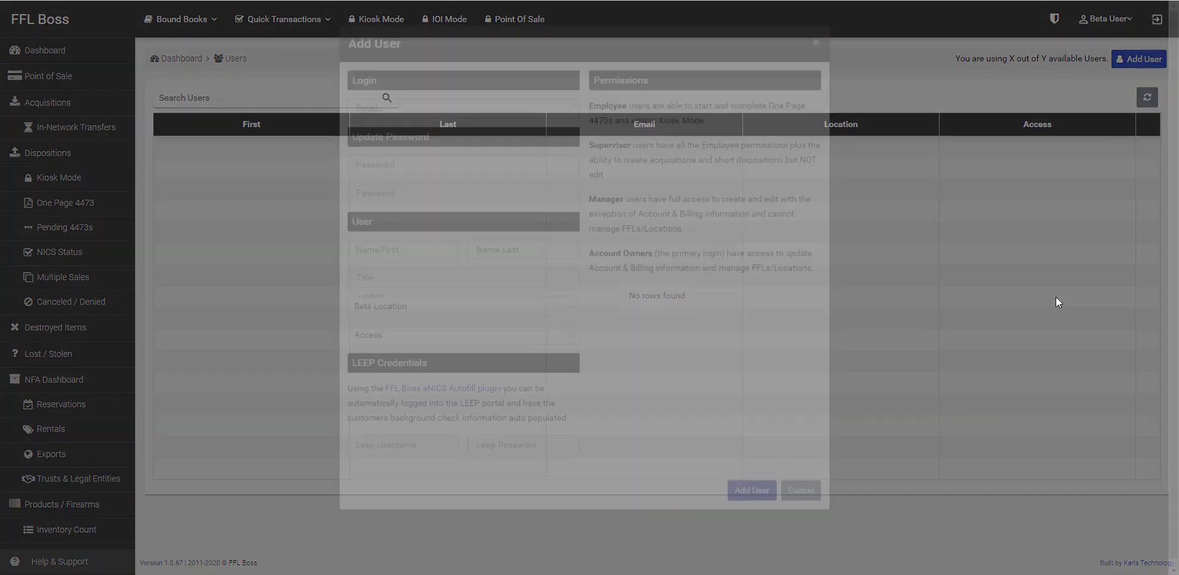
pyautogui.click(457, 133)
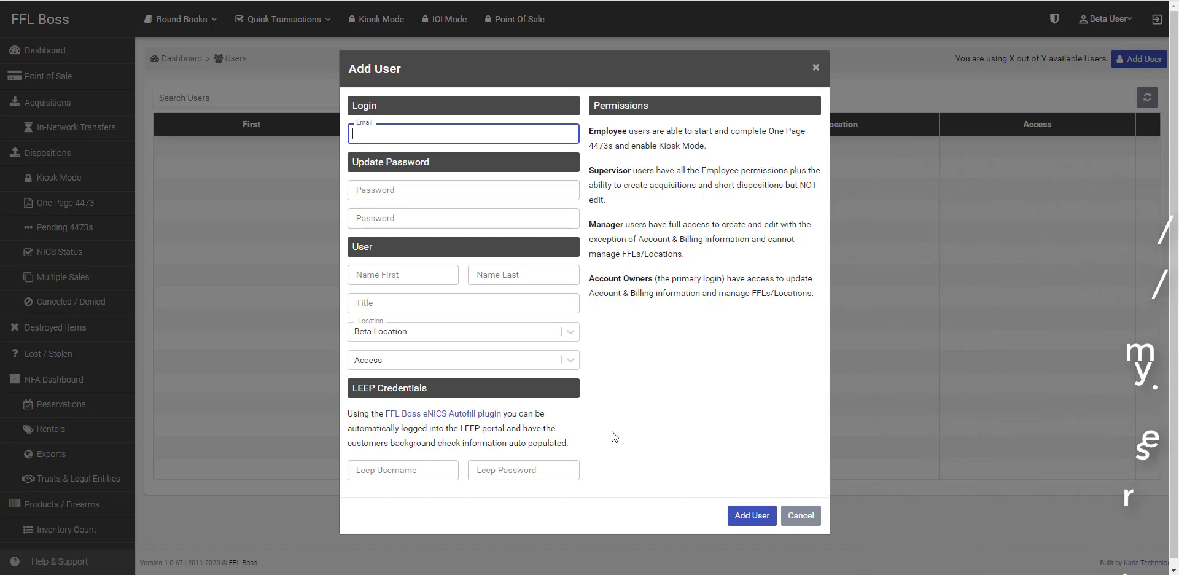
pyautogui.press('Tab')
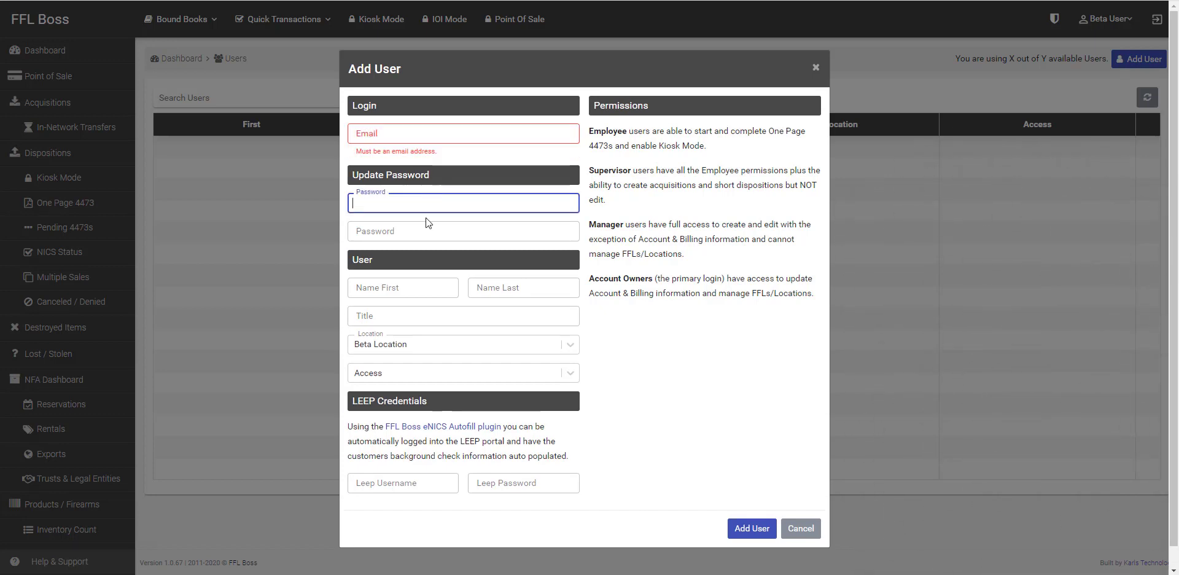
pyautogui.click(428, 235)
pyautogui.press('Tab')
pyautogui.press('Tab')
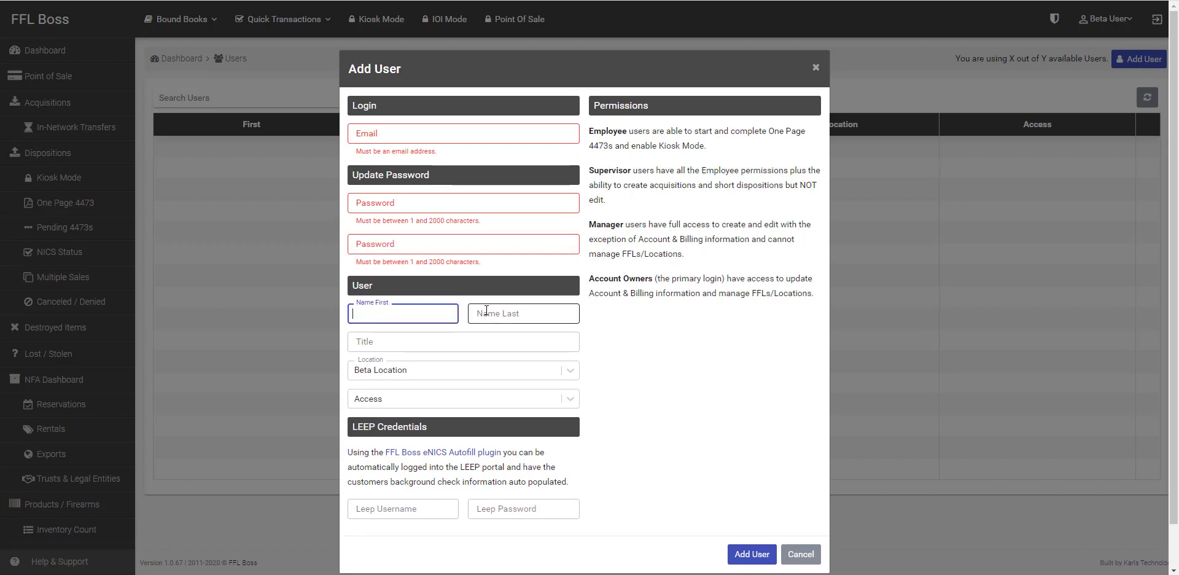
pyautogui.click(447, 355)
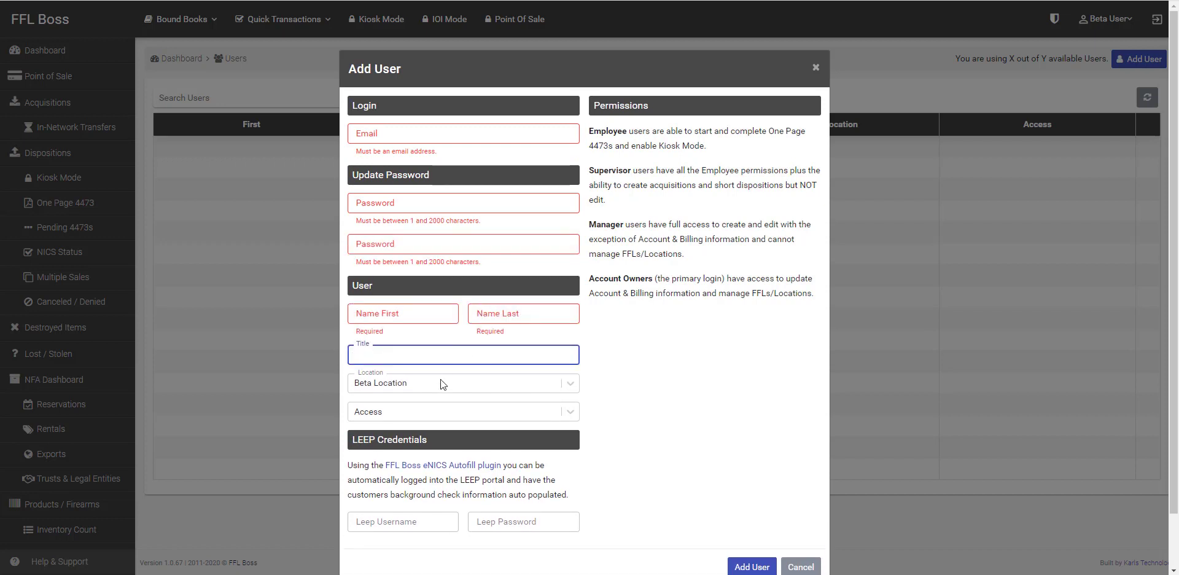
# Step: Check the Beta Location and access-level options and permission descriptions, then cancel the new user
pyautogui.click(441, 382)
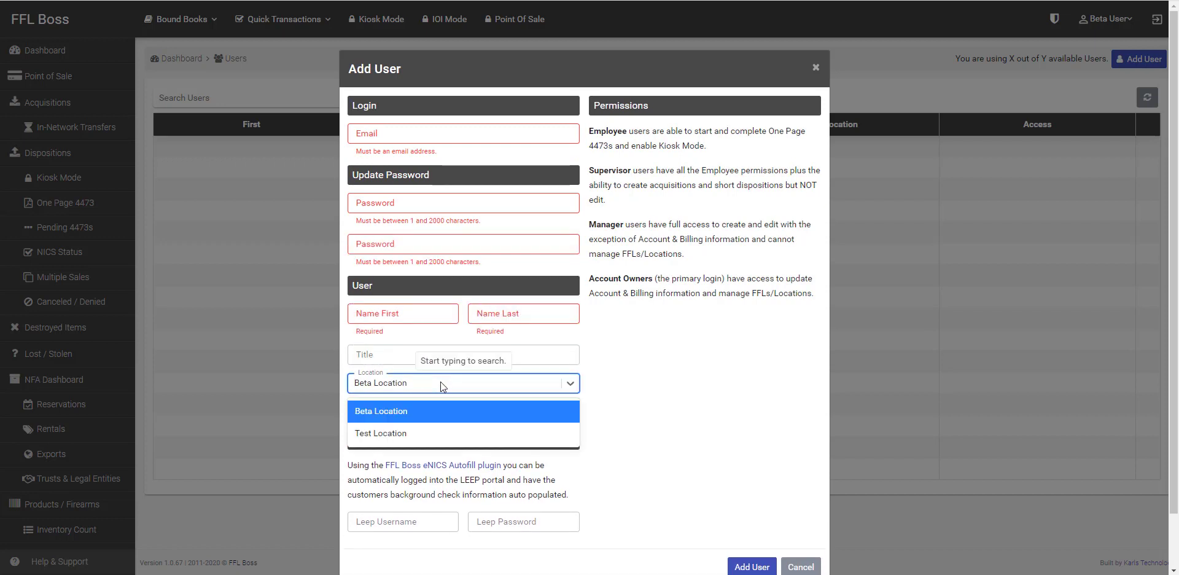
pyautogui.click(441, 382)
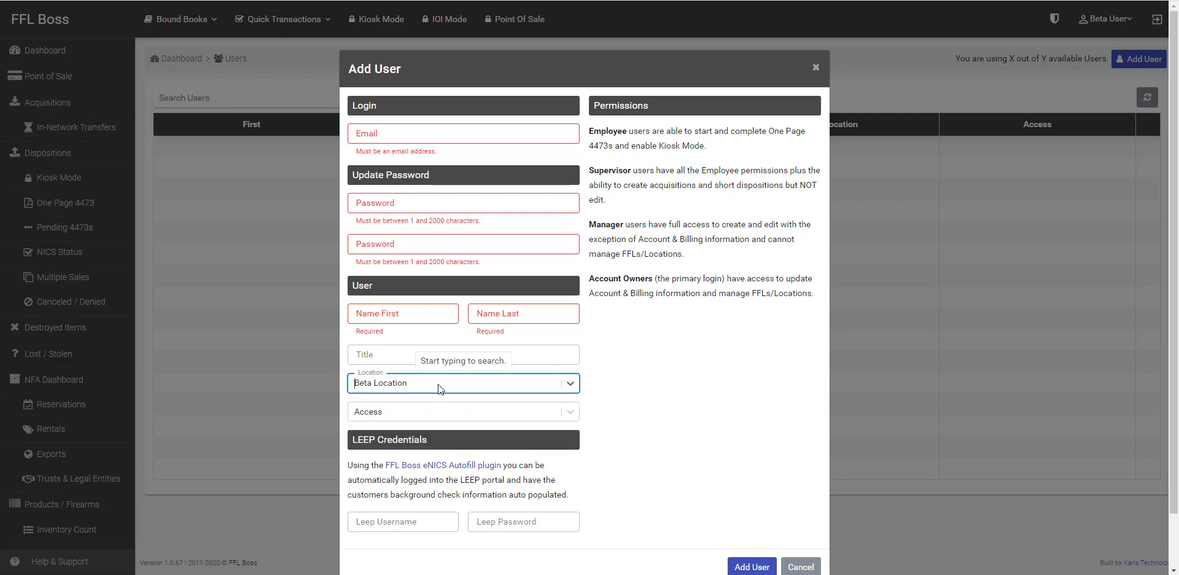
pyautogui.click(438, 384)
pyautogui.click(437, 383)
pyautogui.click(435, 418)
pyautogui.click(438, 408)
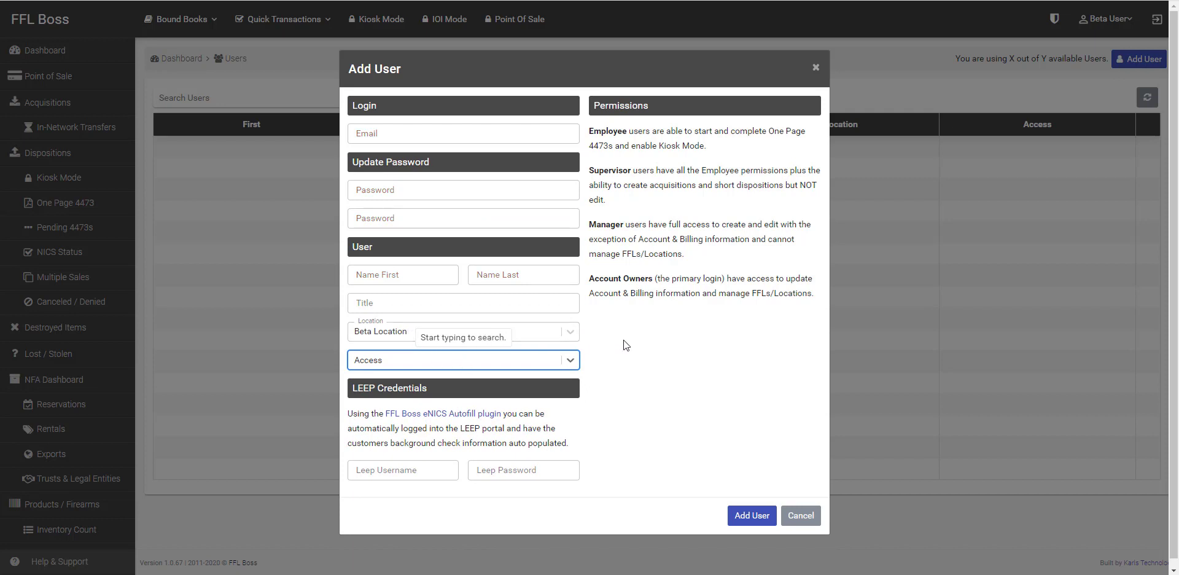
pyautogui.moveTo(590, 129); pyautogui.dragTo(807, 297)
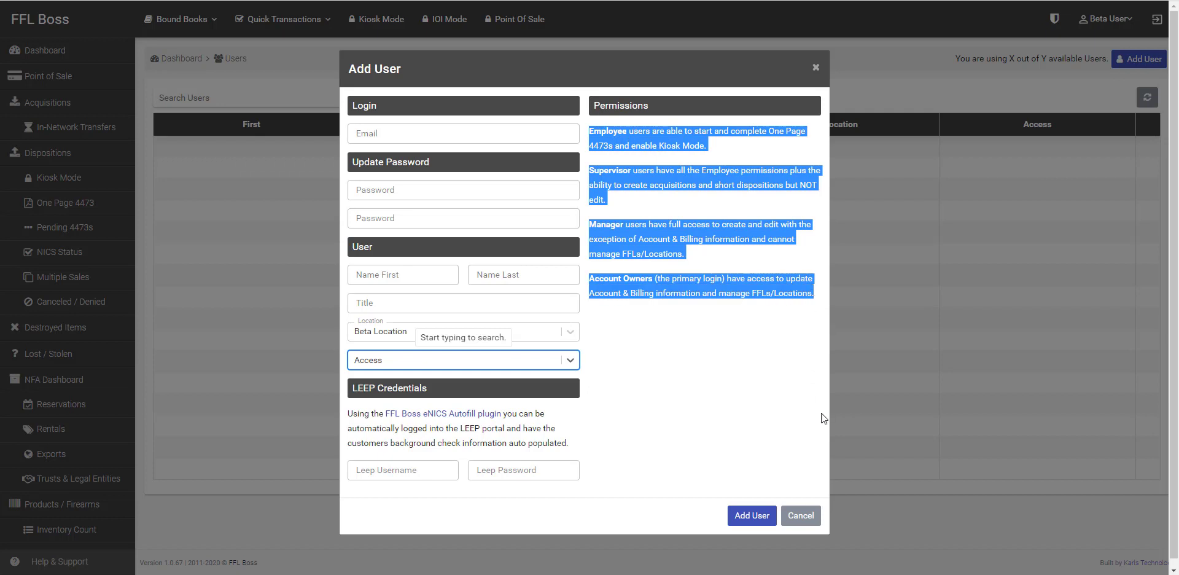
pyautogui.click(785, 416)
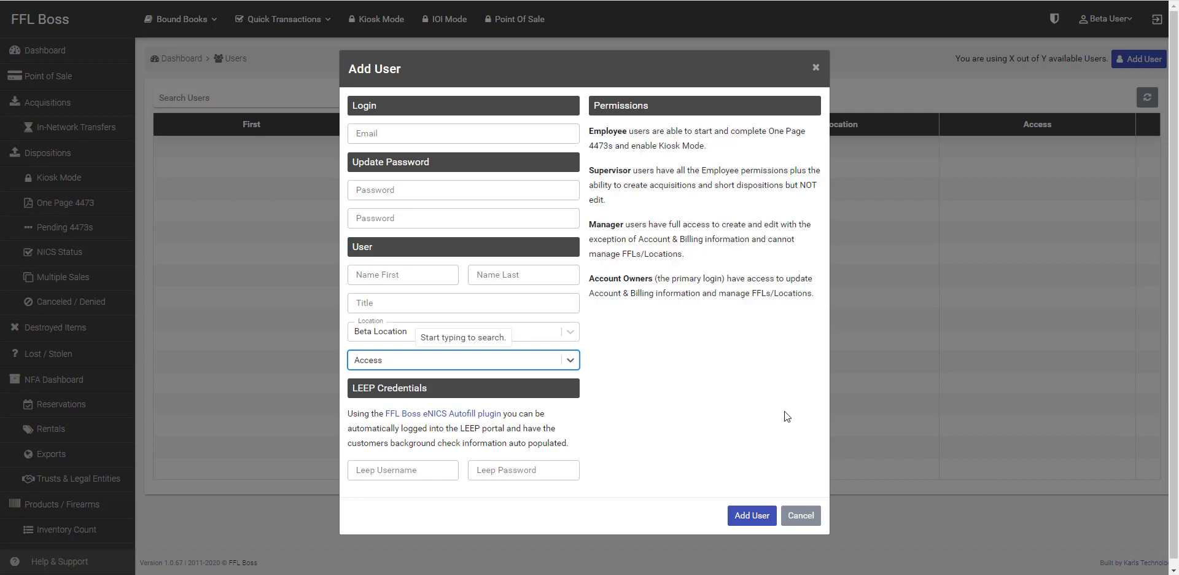
pyautogui.click(798, 517)
pyautogui.click(1100, 20)
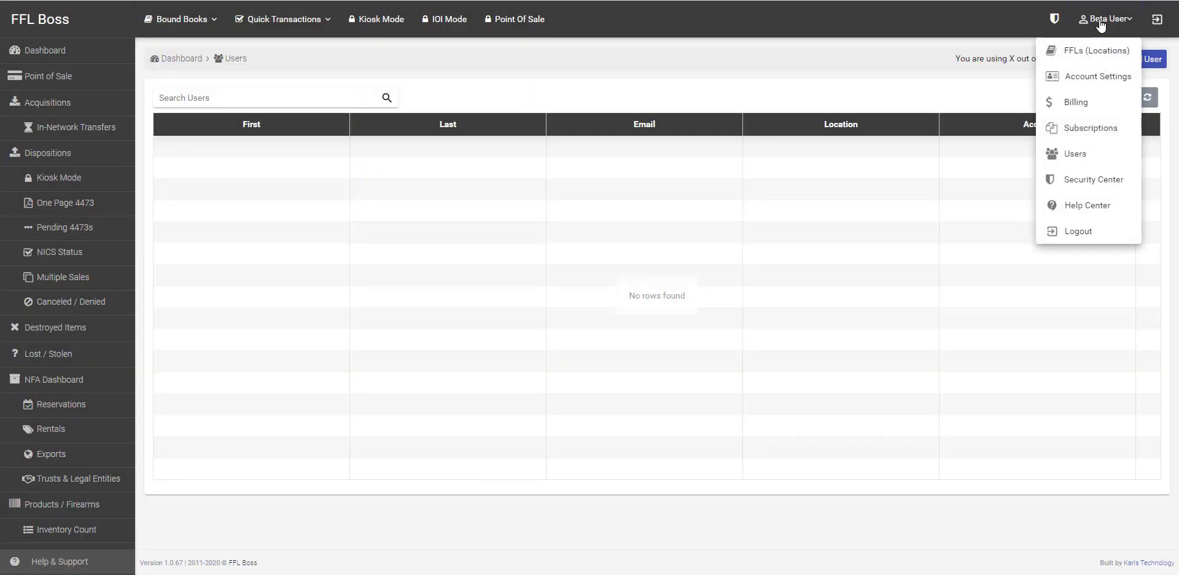
# Step: Review the Security Center's access map, password rules and login records, then return to Dashboard
pyautogui.click(1093, 180)
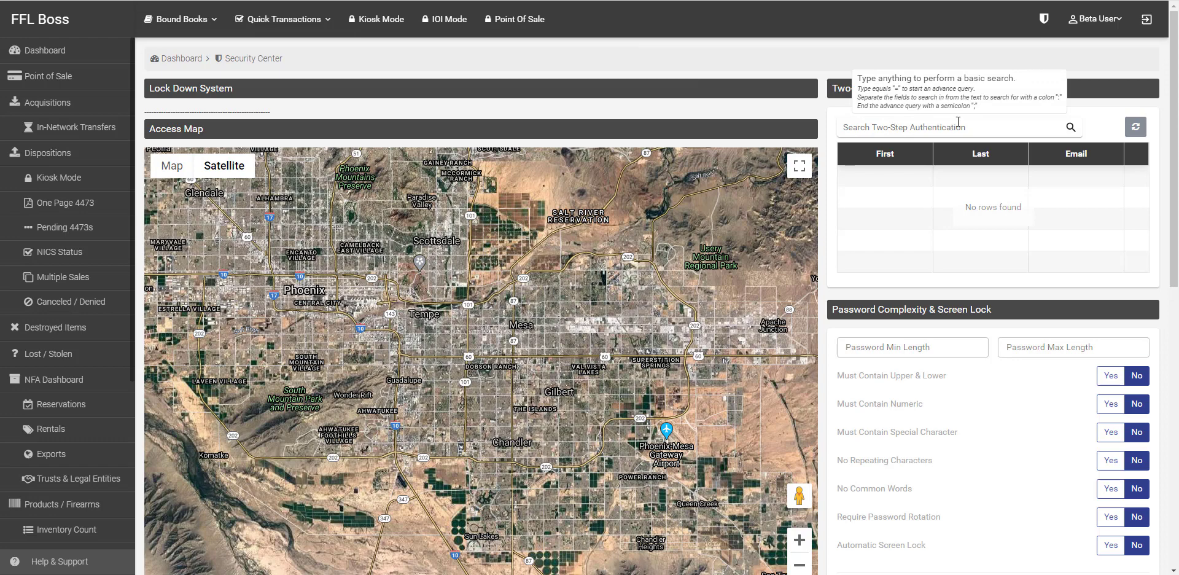
pyautogui.scroll(-2, 952, 312)
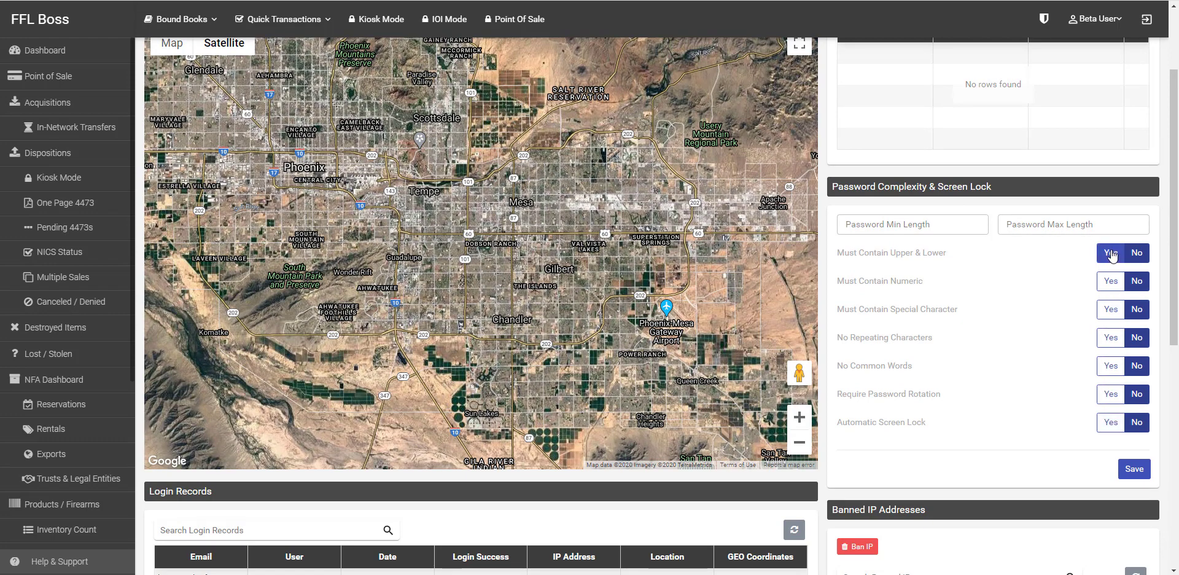
pyautogui.scroll(-6, 1047, 304)
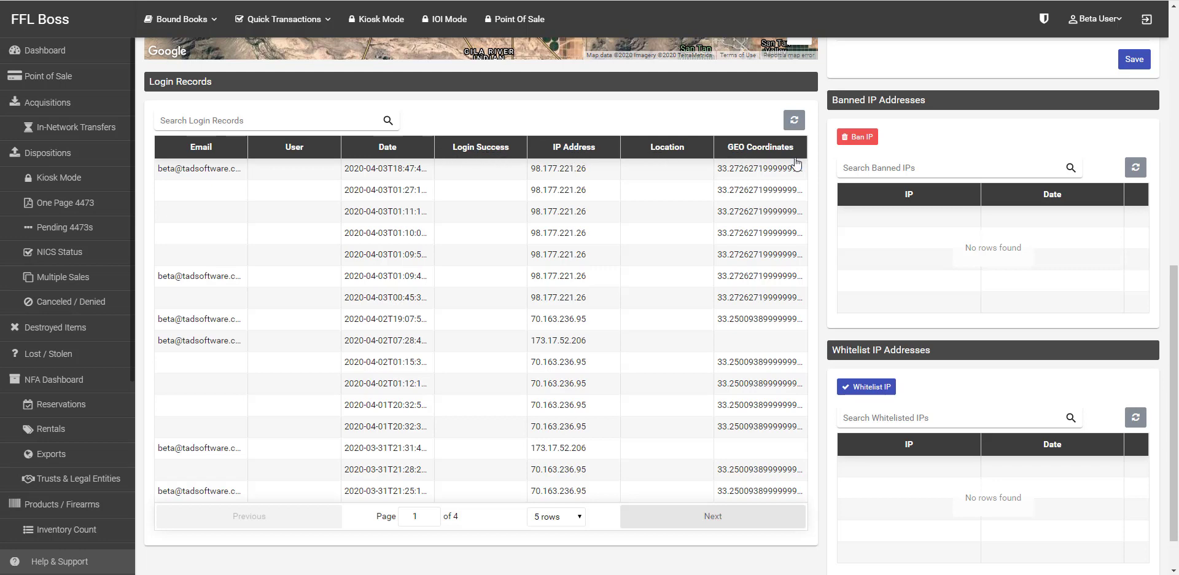
pyautogui.click(49, 50)
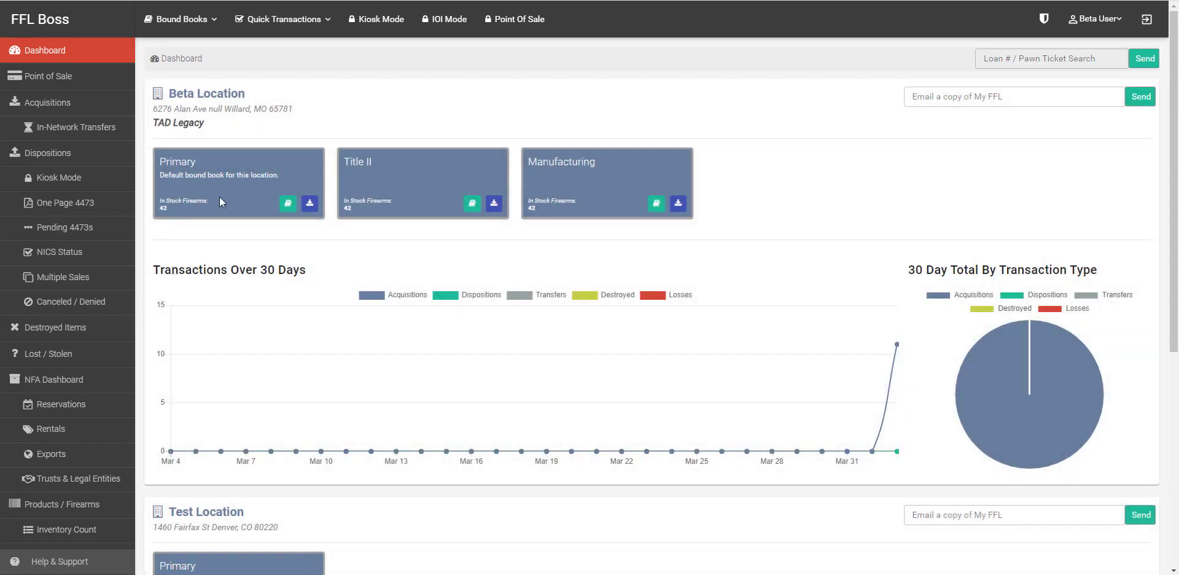
# Step: Open the Primary bound book's SP15 lower records and preview, then cancel, Add Bound Book
pyautogui.moveTo(197, 166); pyautogui.dragTo(158, 168)
pyautogui.click(288, 204)
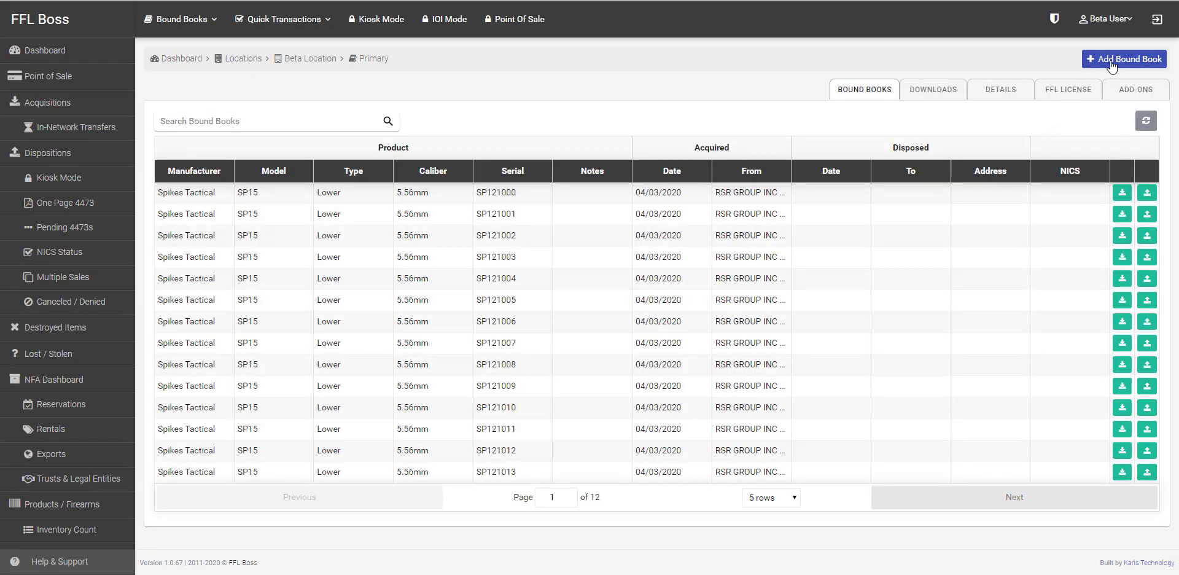
pyautogui.click(1111, 60)
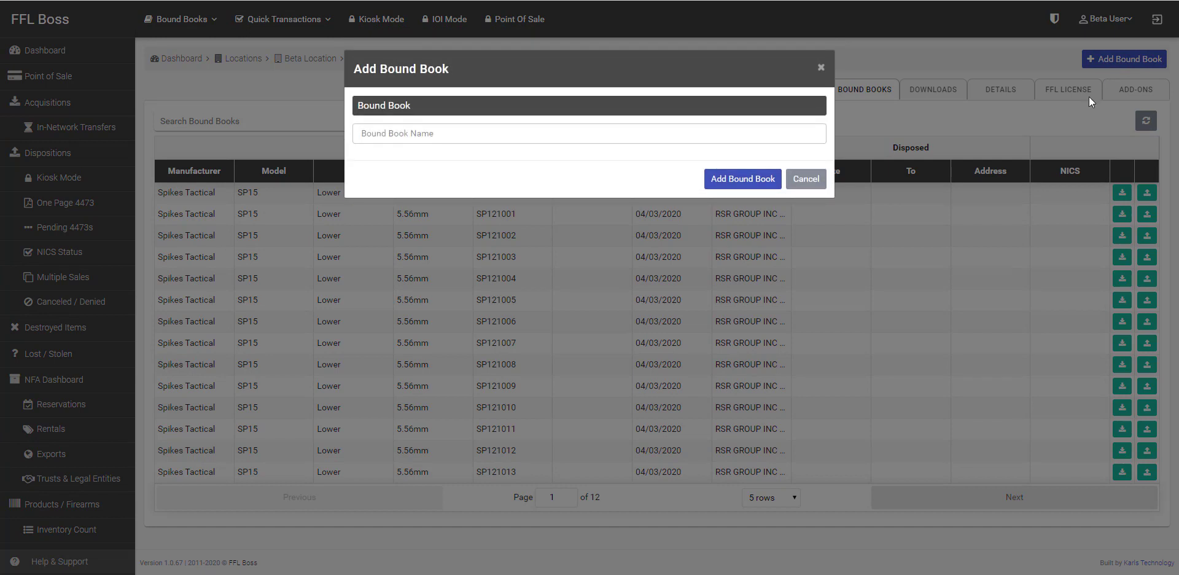
pyautogui.click(789, 134)
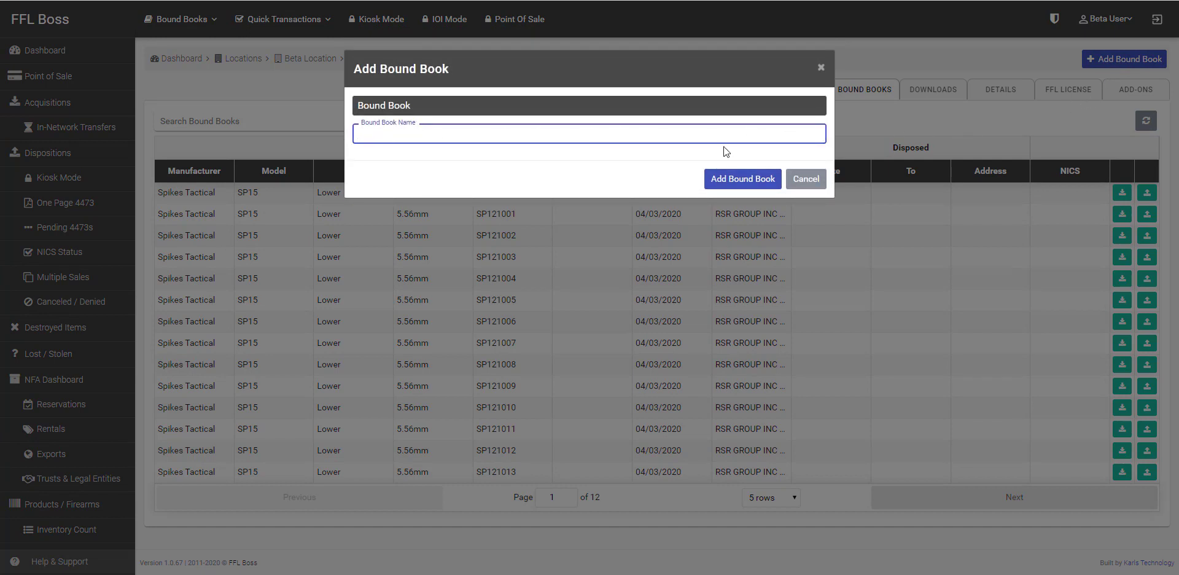
pyautogui.click(806, 179)
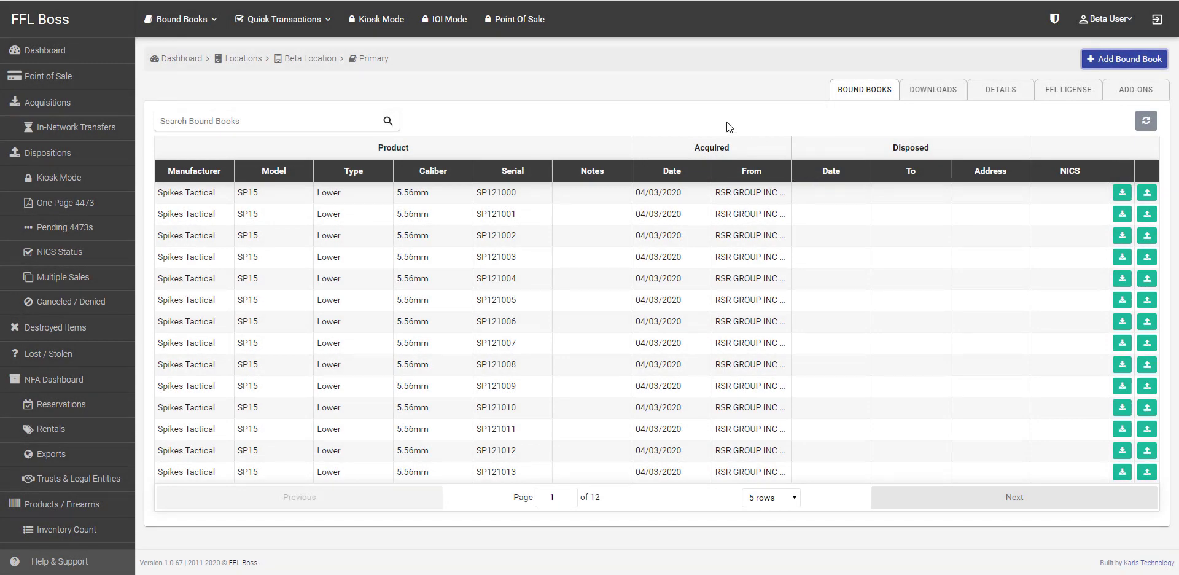
# Step: Look over the Point of Sale page, then switch to the Acquisitions list
pyautogui.click(64, 75)
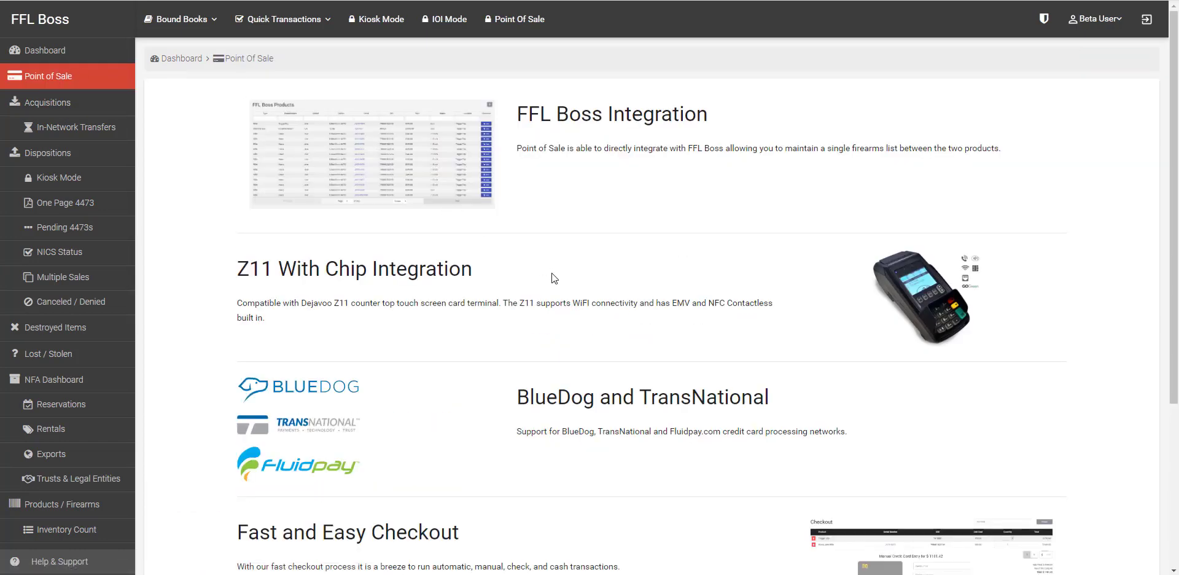
pyautogui.scroll(-4, 559, 307)
pyautogui.click(1115, 516)
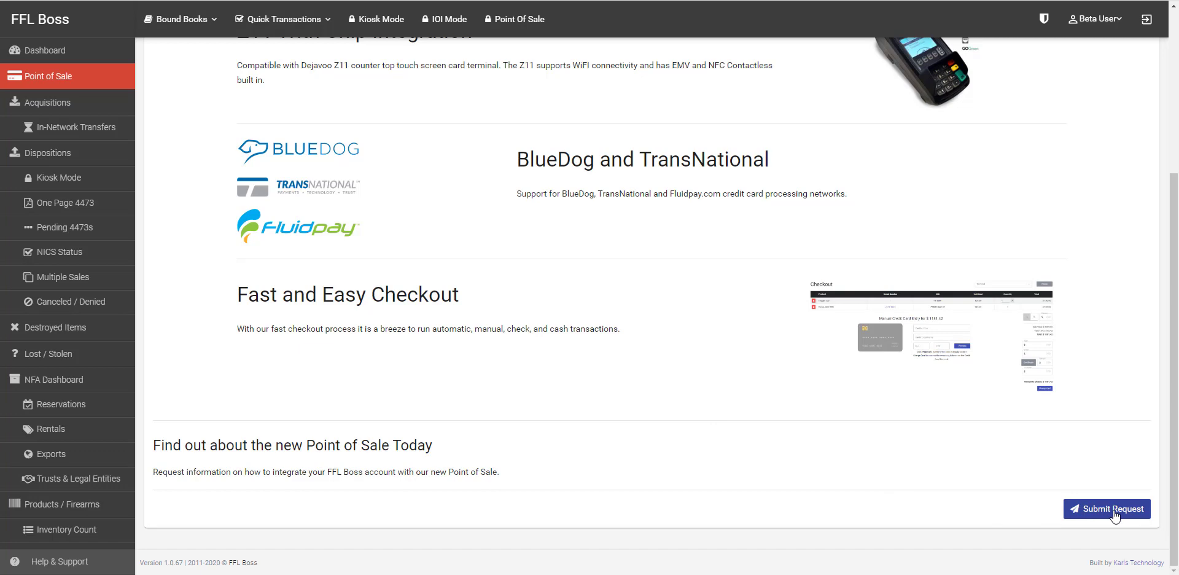
pyautogui.scroll(4, 1038, 498)
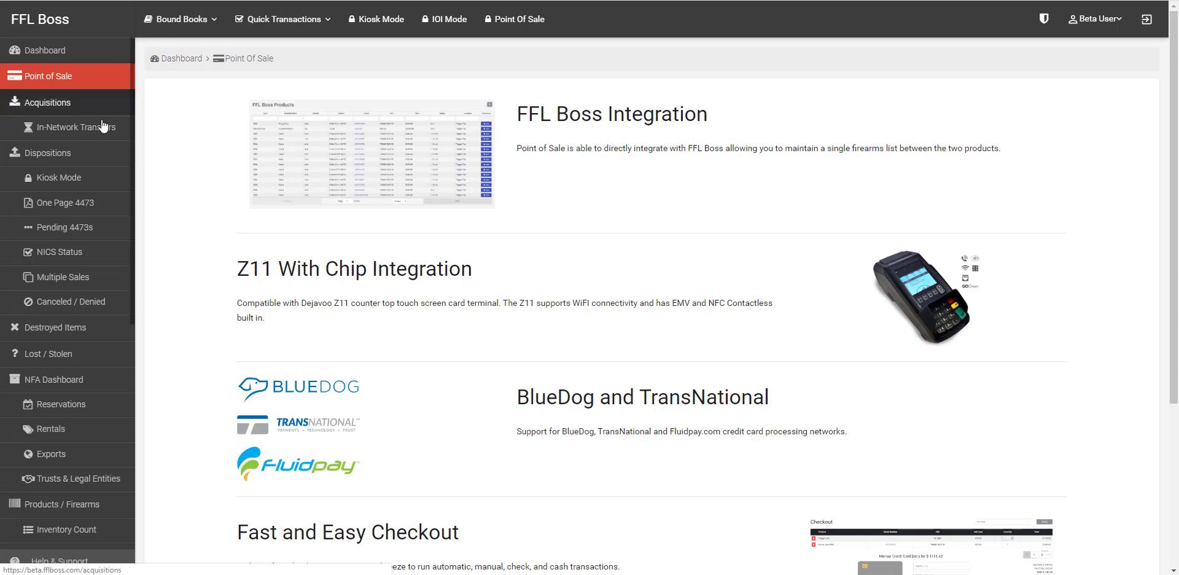
pyautogui.click(48, 102)
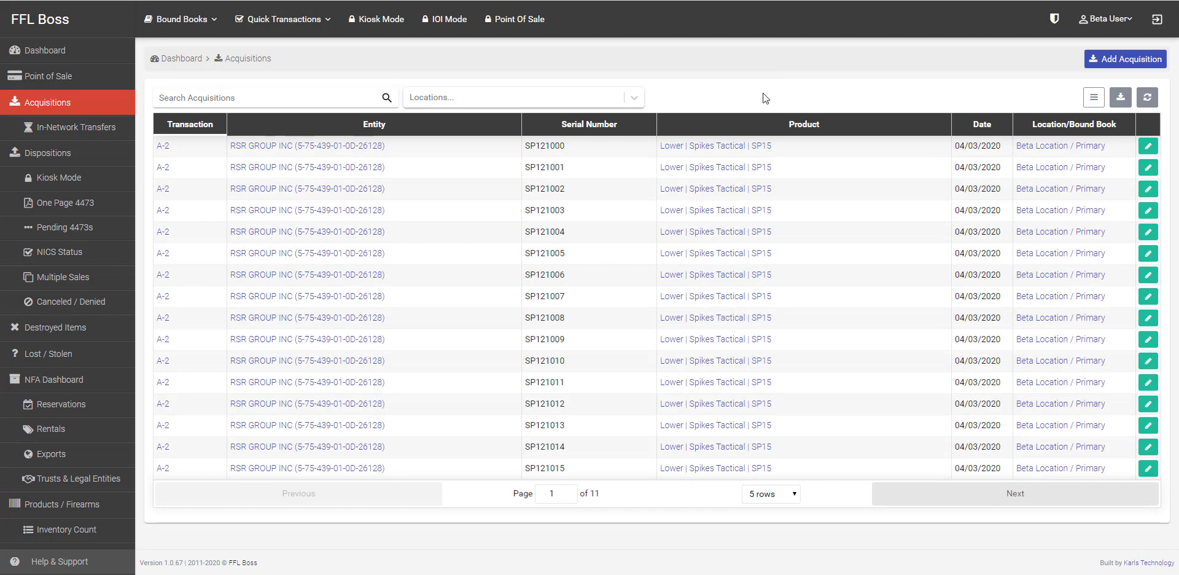
# Step: Start a new acquisition, preview the Customer source and Add Customer form, then choose Dealer
pyautogui.click(1124, 59)
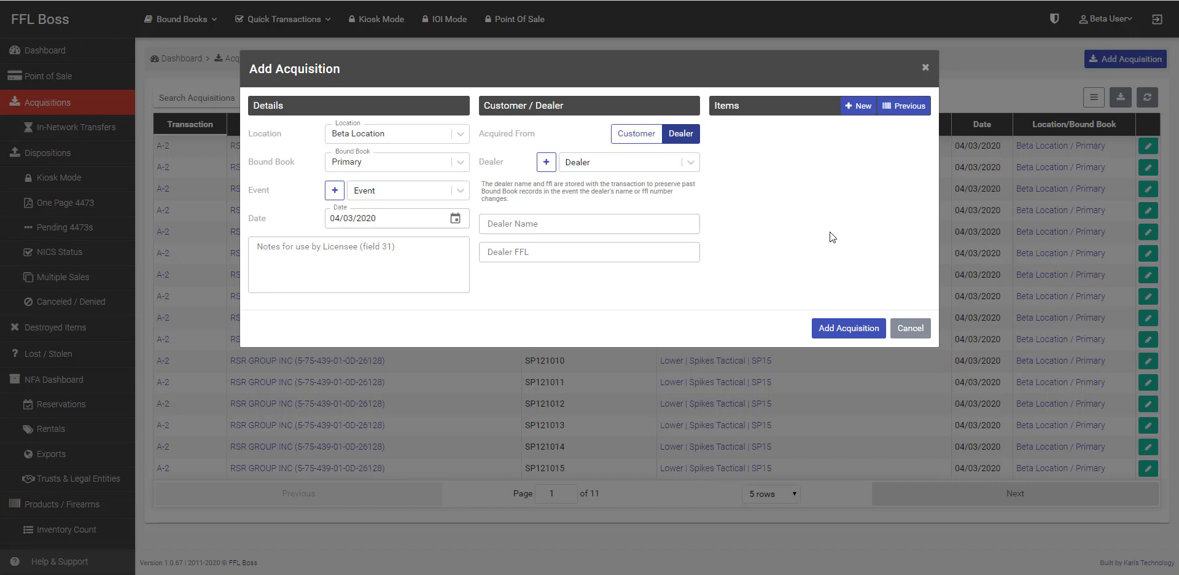
pyautogui.click(615, 165)
pyautogui.click(614, 165)
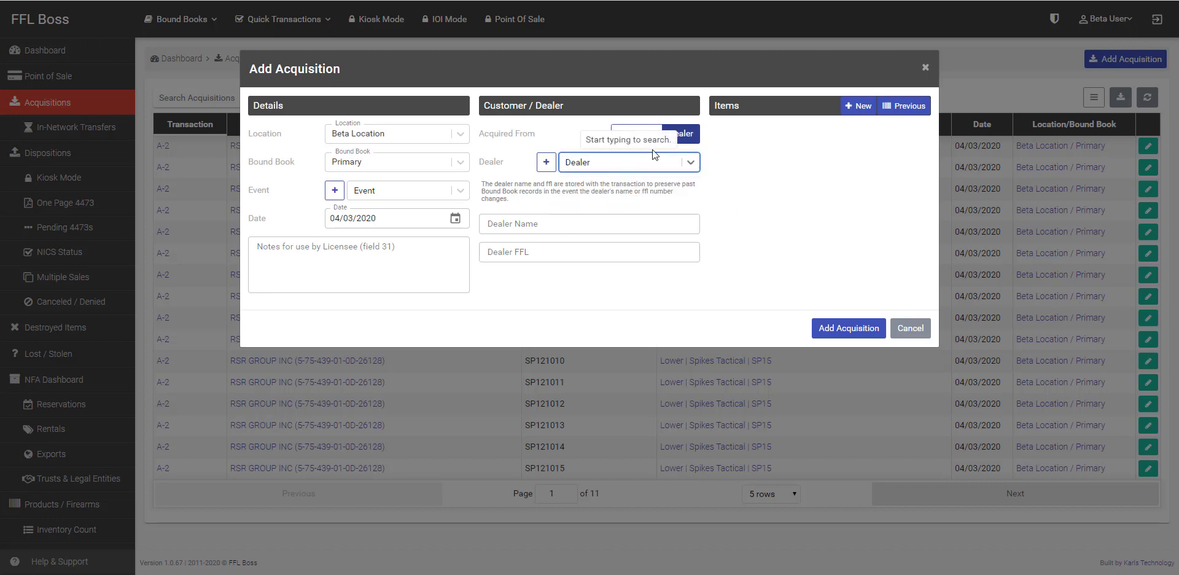
pyautogui.click(653, 138)
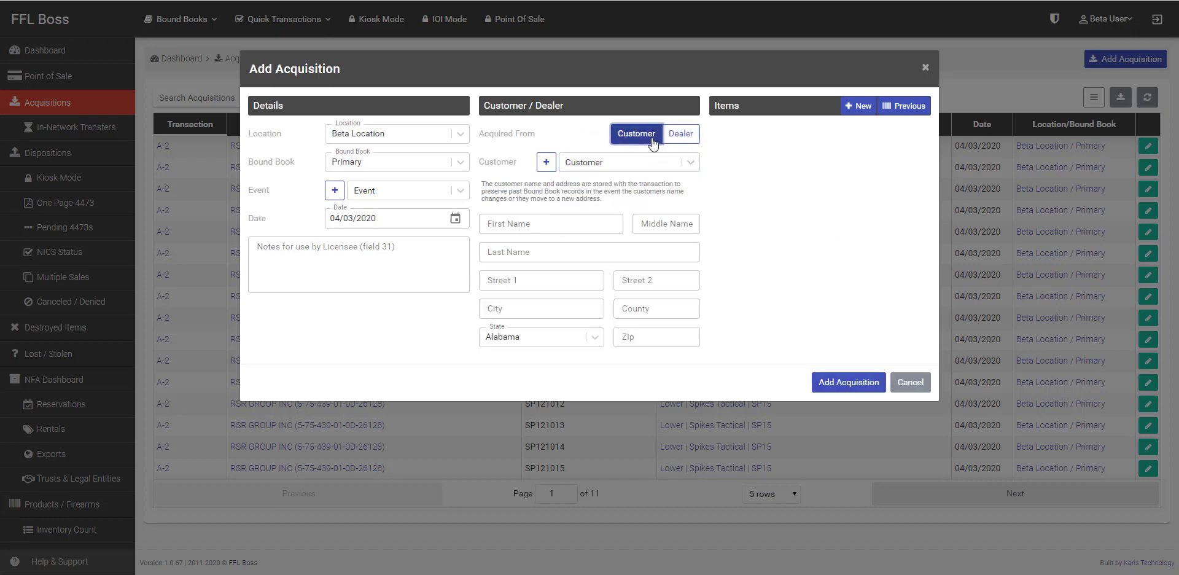
pyautogui.click(691, 163)
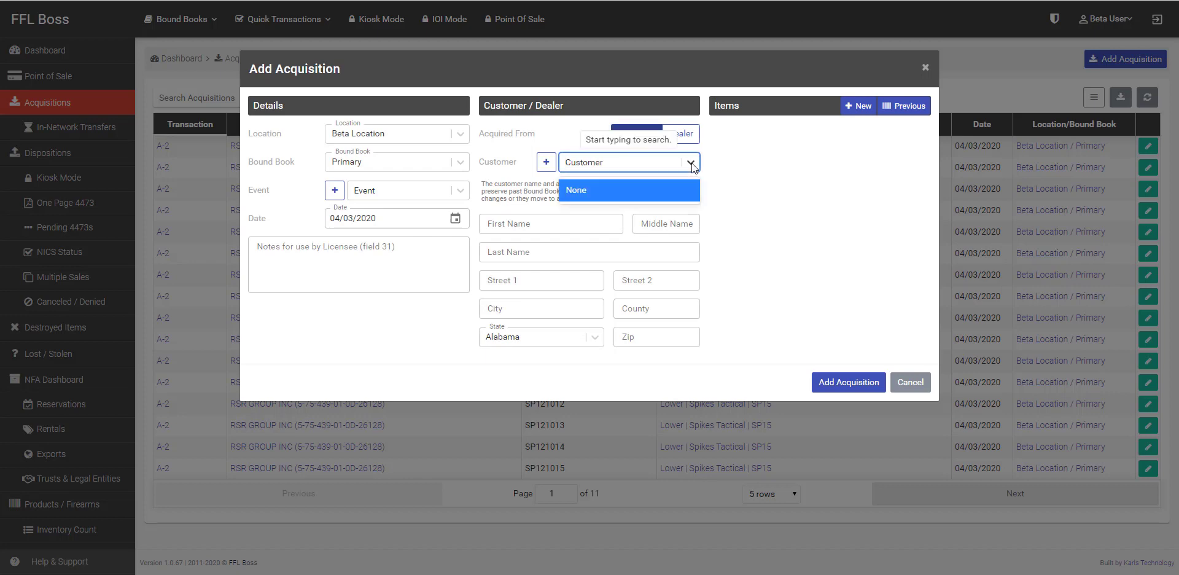
pyautogui.click(546, 162)
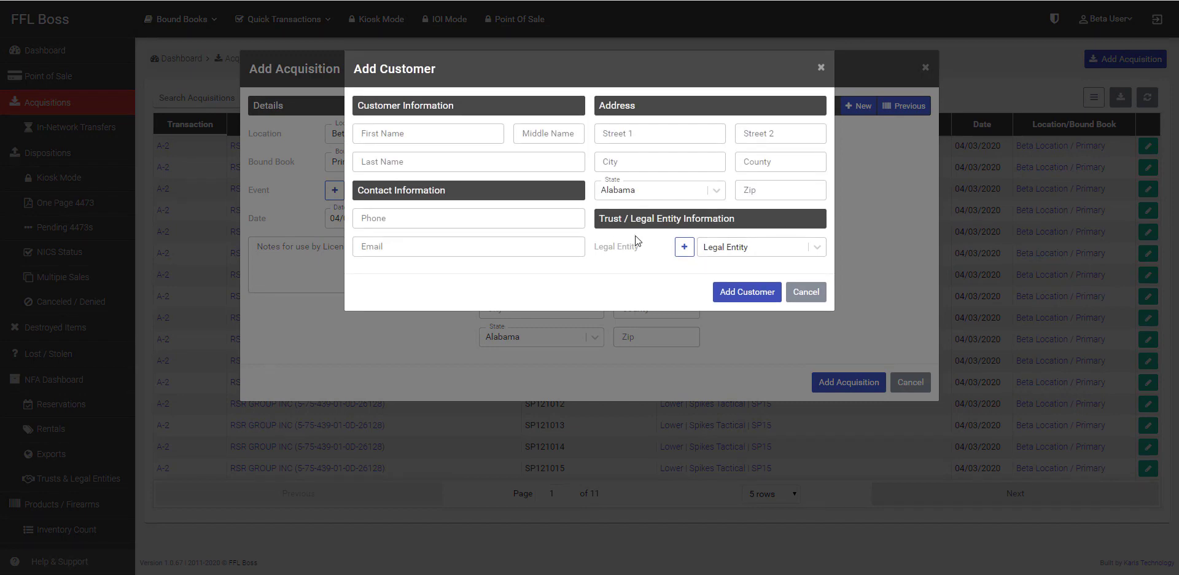
pyautogui.click(431, 141)
pyautogui.click(807, 292)
pyautogui.click(664, 160)
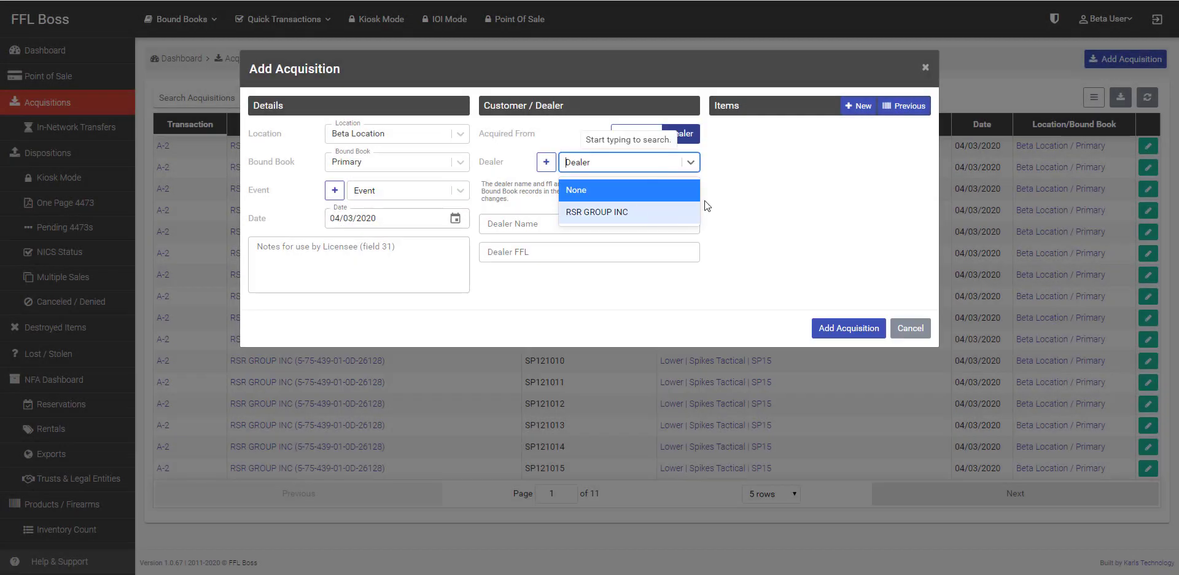
# Step: Prefill a new dealer from an FFL lookup for 'RIP Tactical', using the first match
pyautogui.click(546, 163)
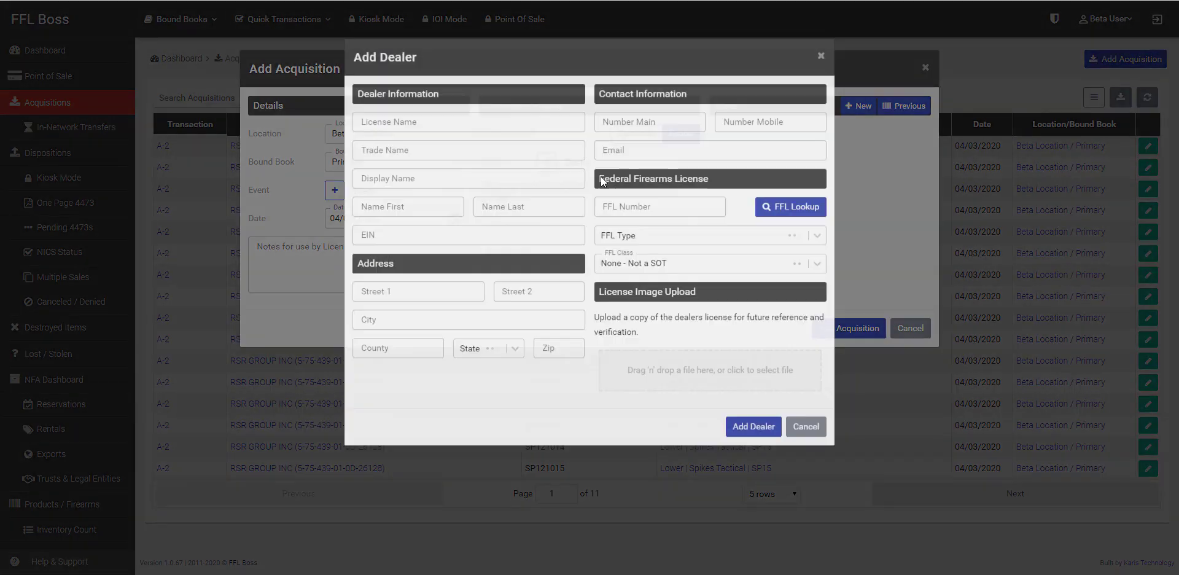
pyautogui.click(792, 220)
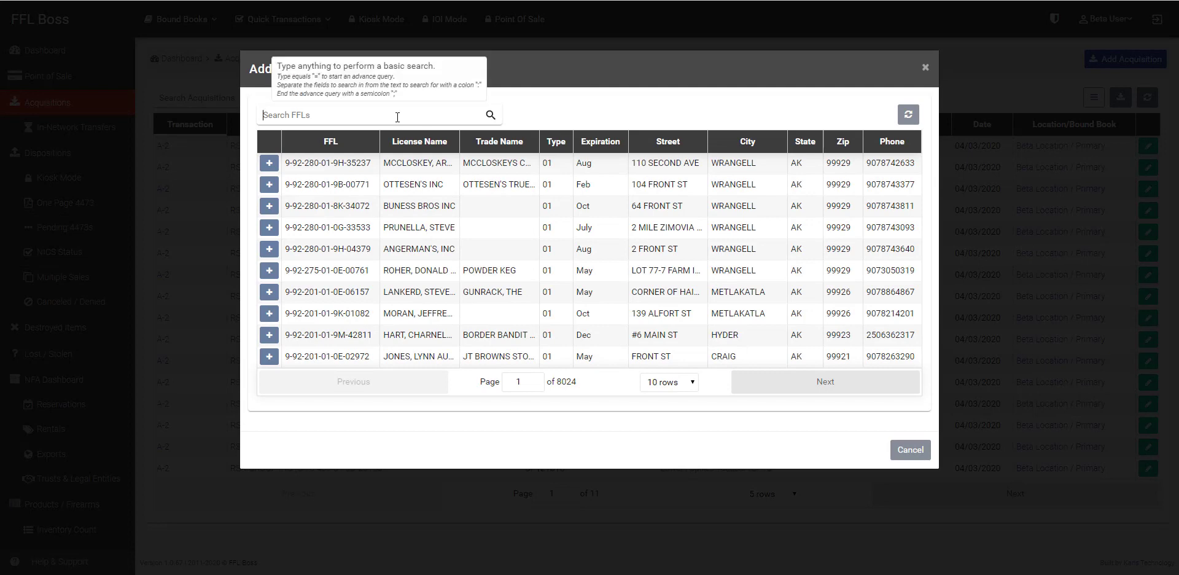
pyautogui.write('RIP Tactical')
pyautogui.click(491, 116)
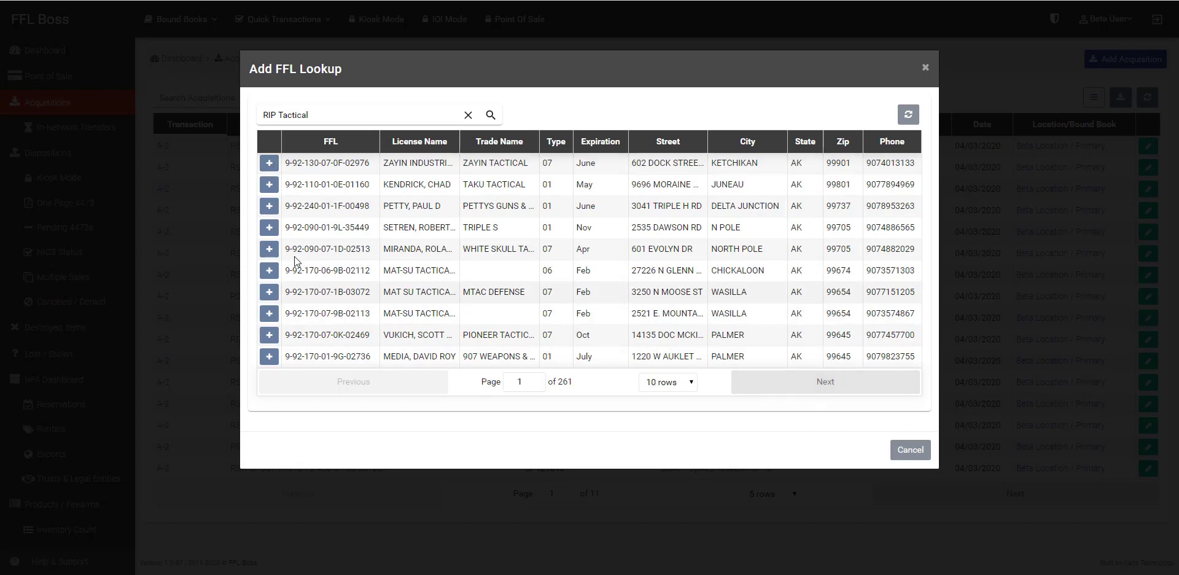
pyautogui.click(269, 163)
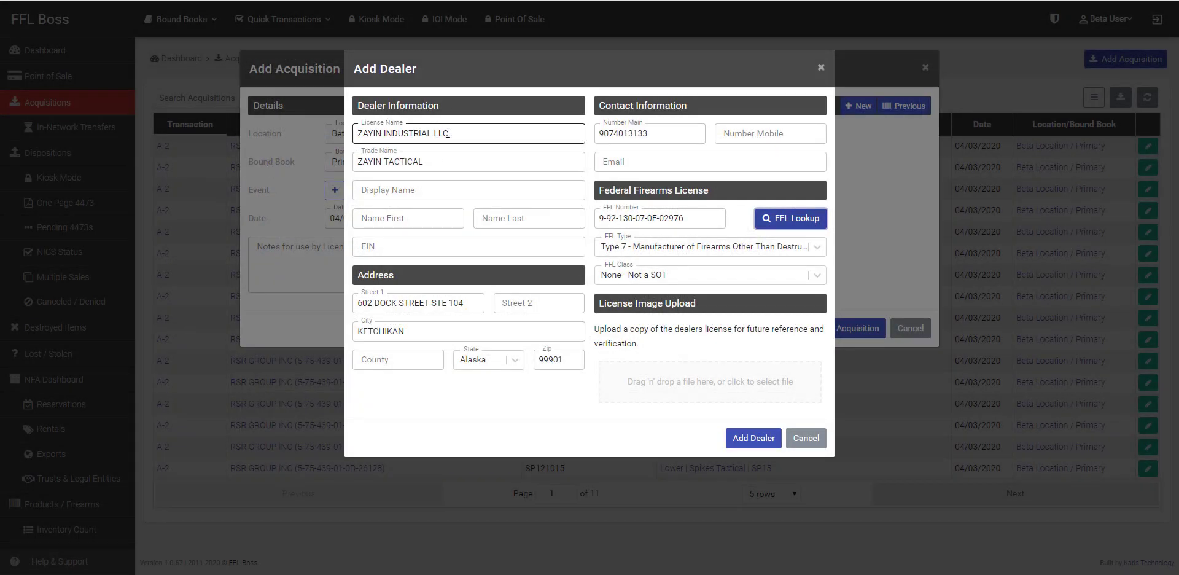
# Step: Copy the trade name ZAYIN TACTICAL into the dealer's Display Name field
pyautogui.tripleClick(447, 133)
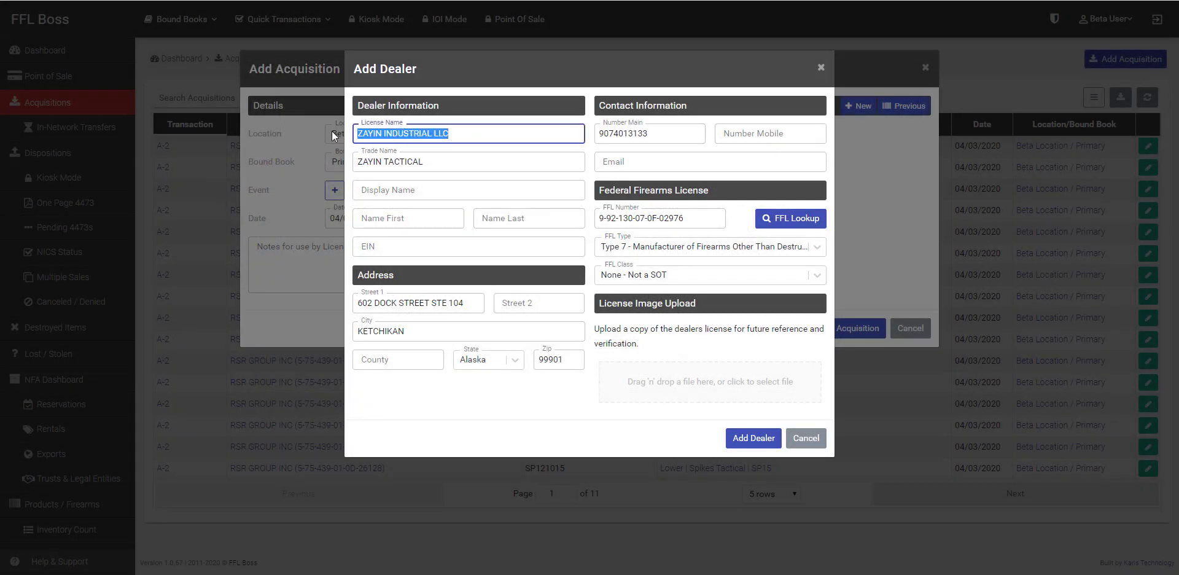
pyautogui.click(456, 163)
pyautogui.moveTo(455, 165); pyautogui.dragTo(355, 165)
pyautogui.hotkey('ctrl', 'c')
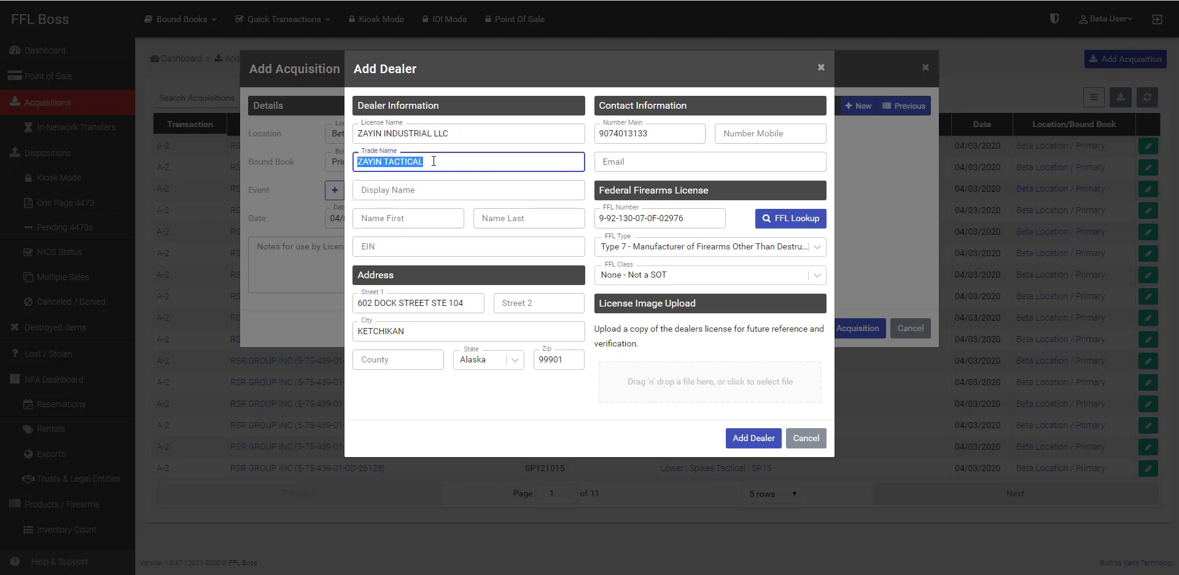
pyautogui.click(409, 189)
pyautogui.hotkey('ctrl', 'v')
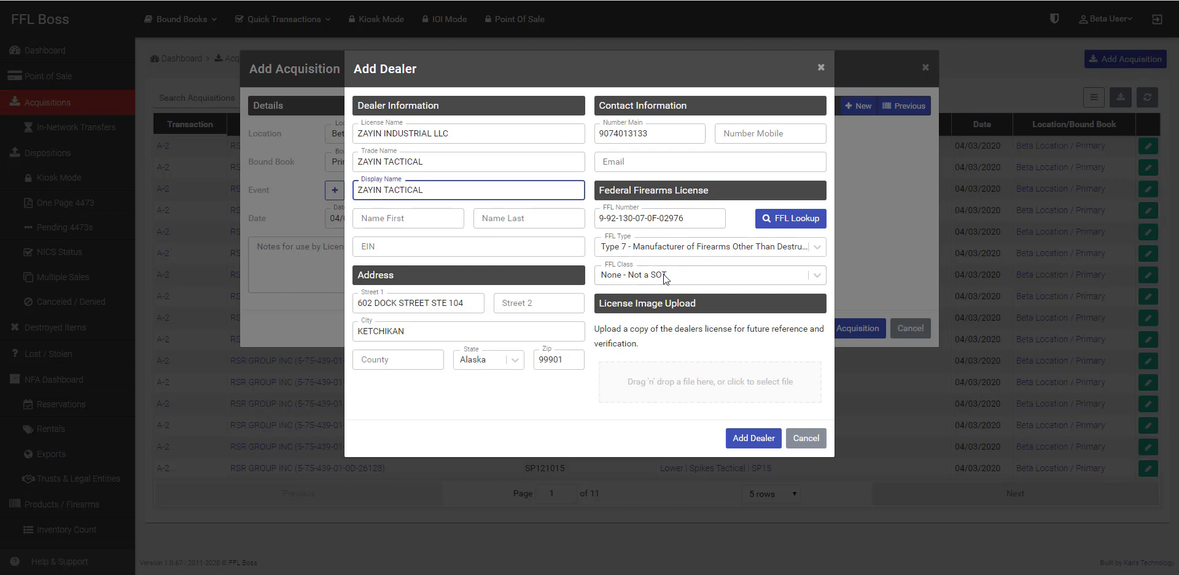
pyautogui.click(692, 163)
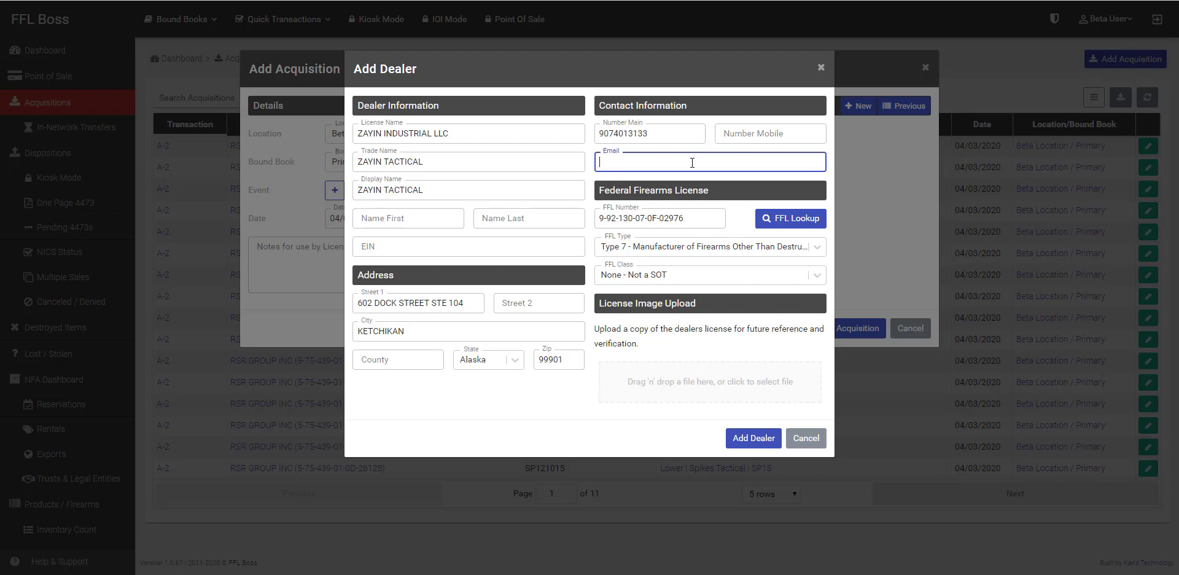
# Step: Upload FFL-SIGNED 04-01-19 to 04-01-22-1.png as the licence image and save the new dealer
pyautogui.click(701, 381)
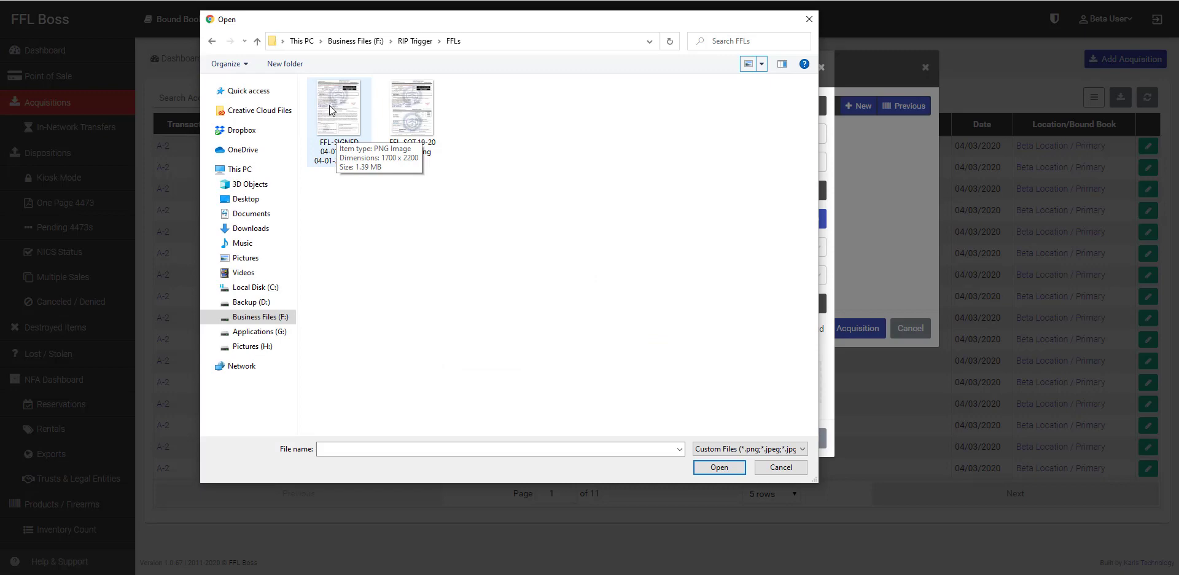
pyautogui.click(325, 109)
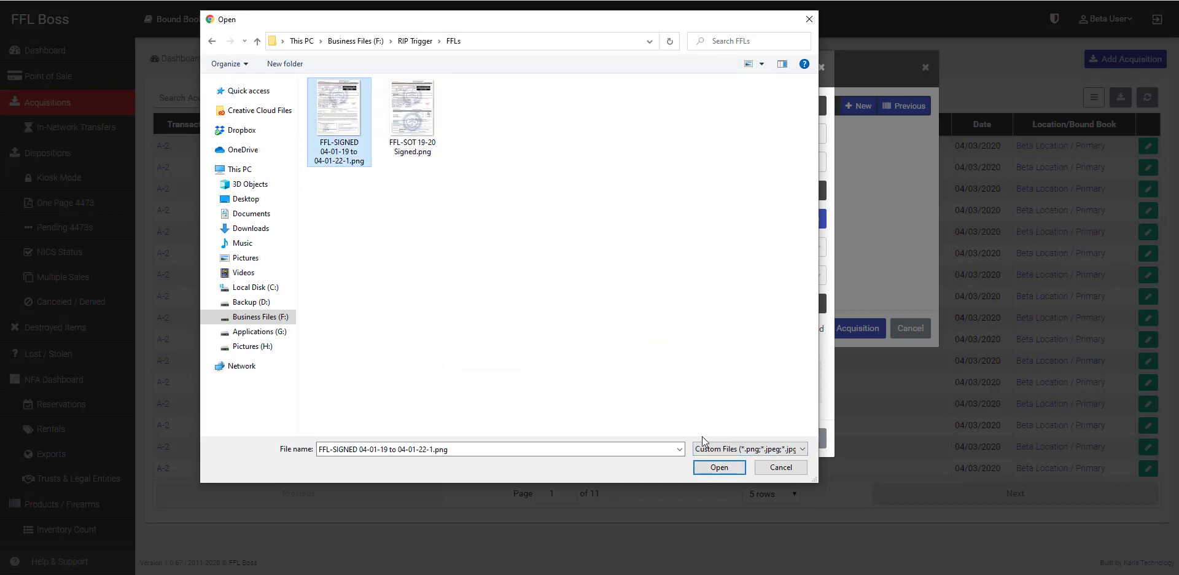
pyautogui.click(719, 467)
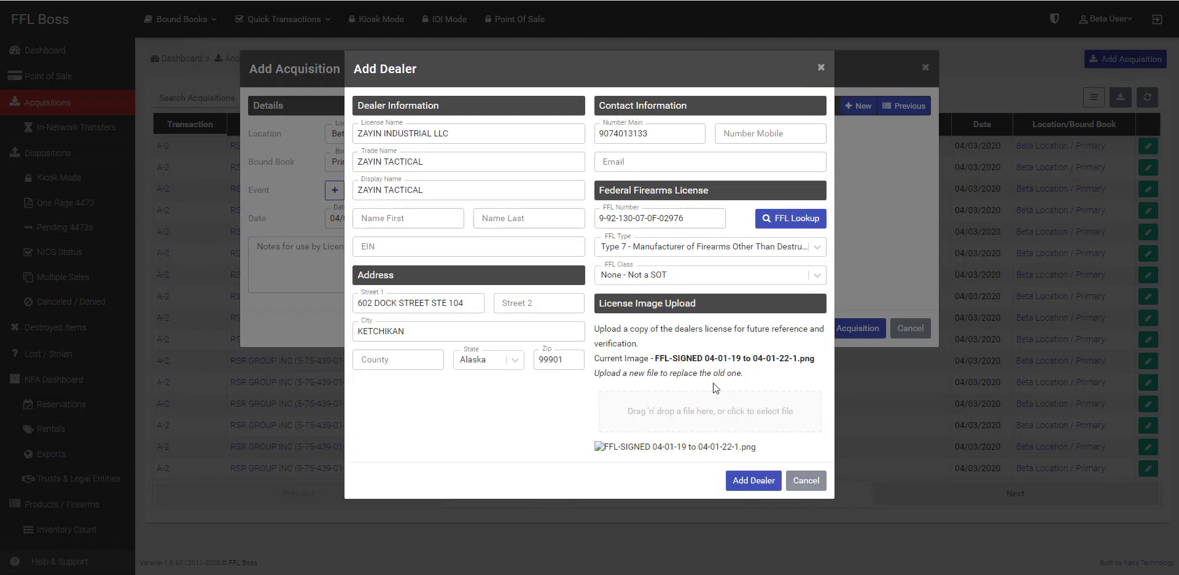
pyautogui.click(751, 483)
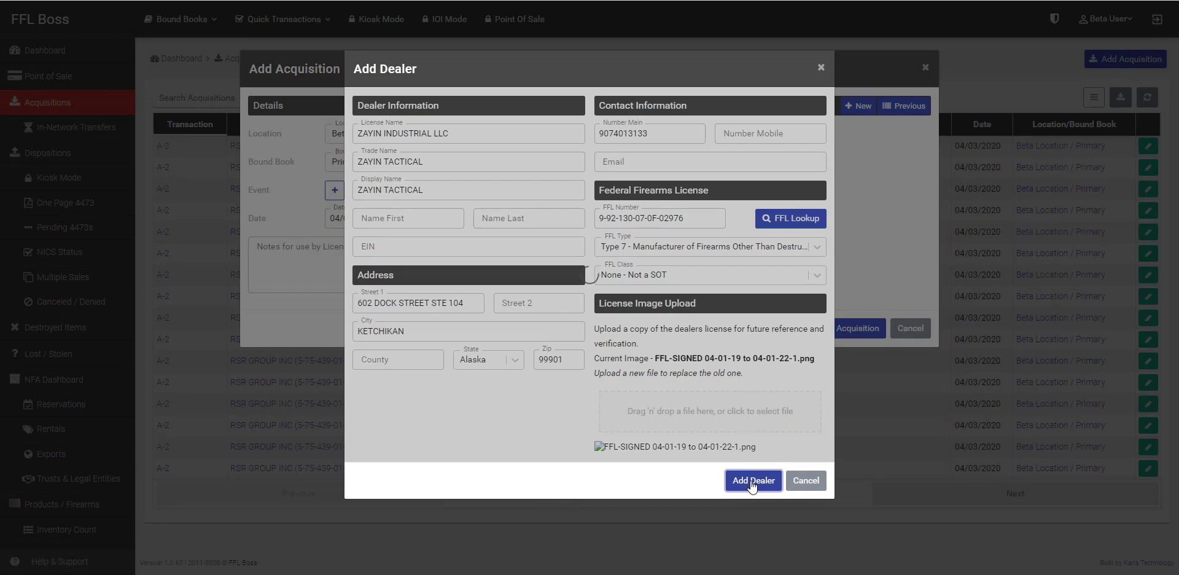
pyautogui.click(643, 163)
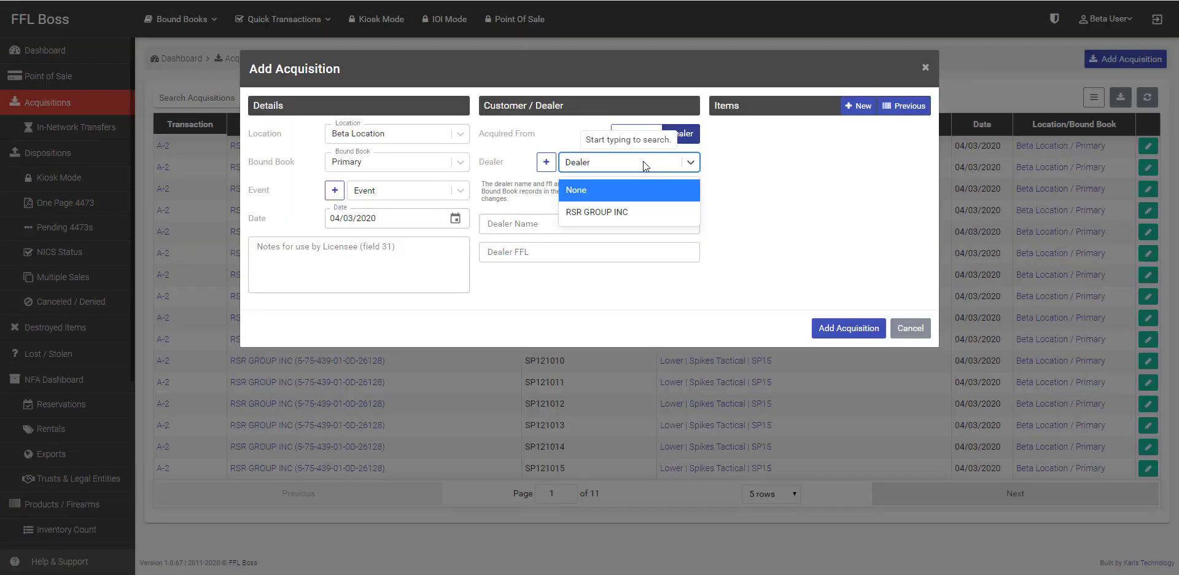
# Step: Pick RSR GROUP INC as the dealer and add a new item with type Pistol
pyautogui.click(633, 211)
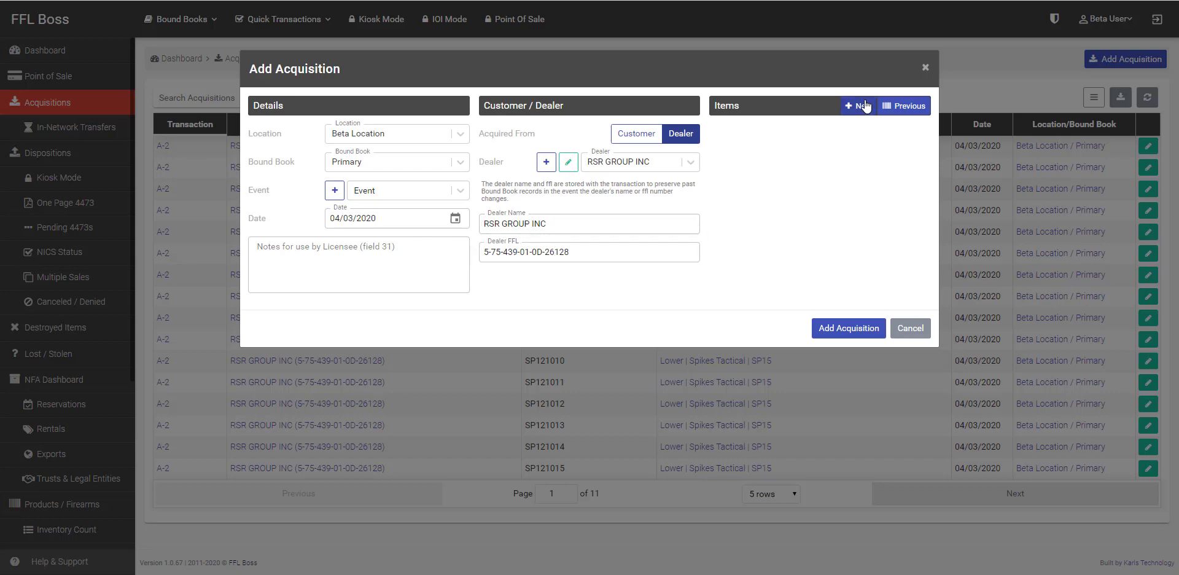
pyautogui.click(865, 106)
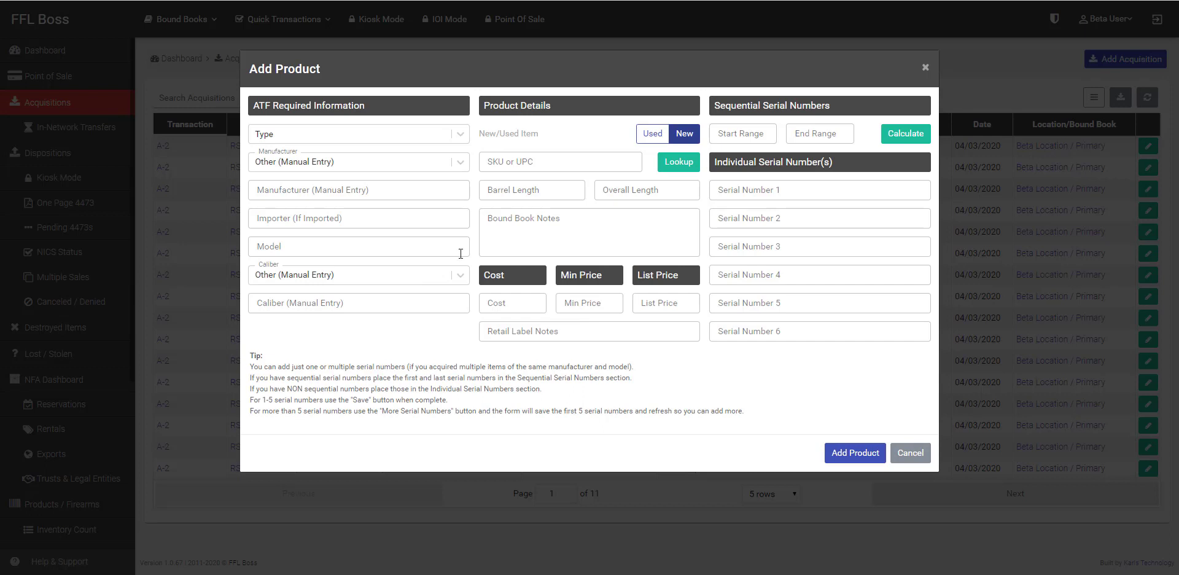
pyautogui.click(384, 133)
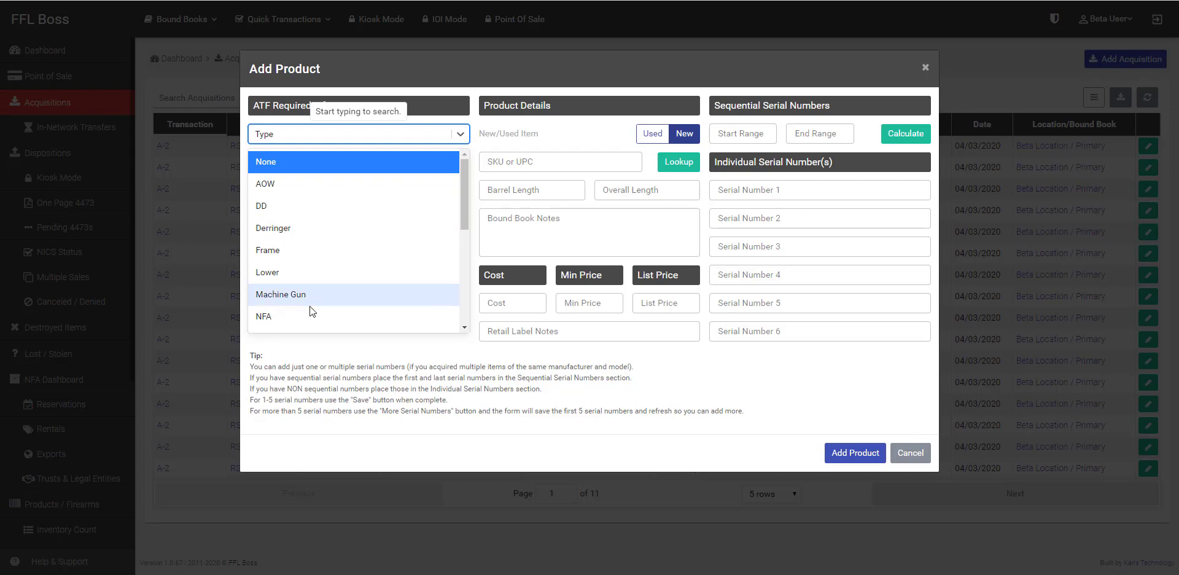
pyautogui.scroll(-1, 331, 281)
pyautogui.scroll(-2, 330, 278)
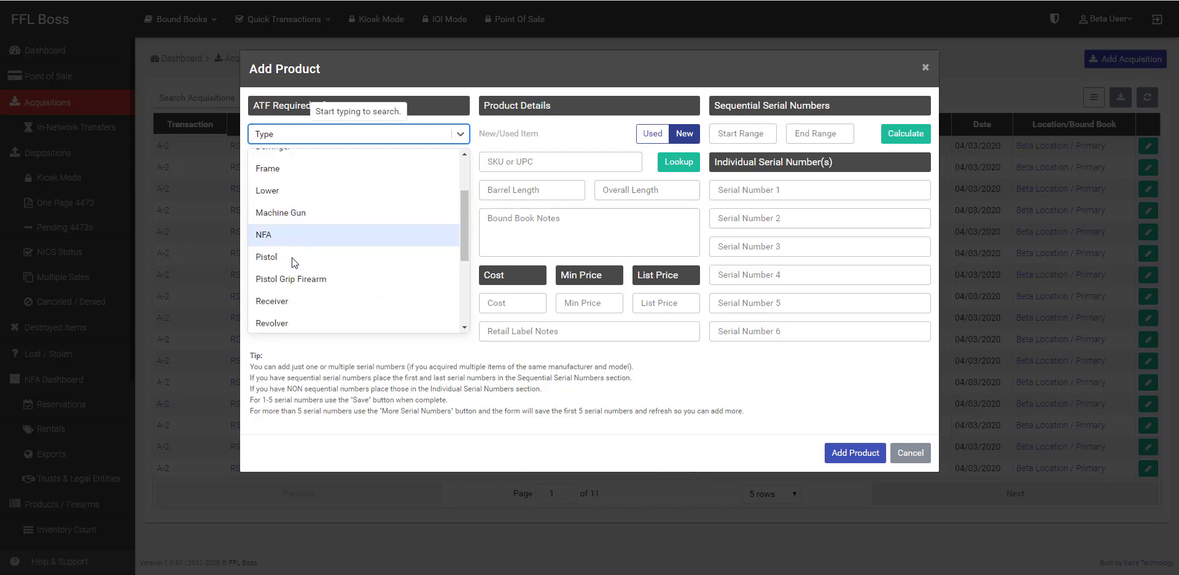
pyautogui.click(291, 261)
# Step: Set the G17 item's manufacturer to Glock INC and its caliber to 9mm
pyautogui.click(332, 162)
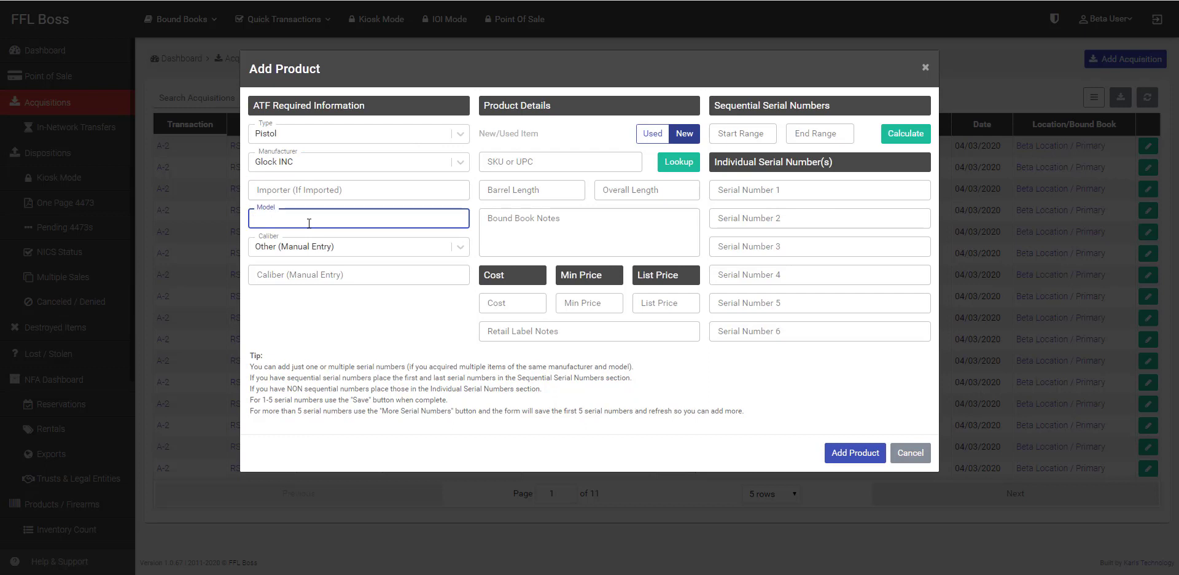
pyautogui.click(316, 246)
pyautogui.write('9')
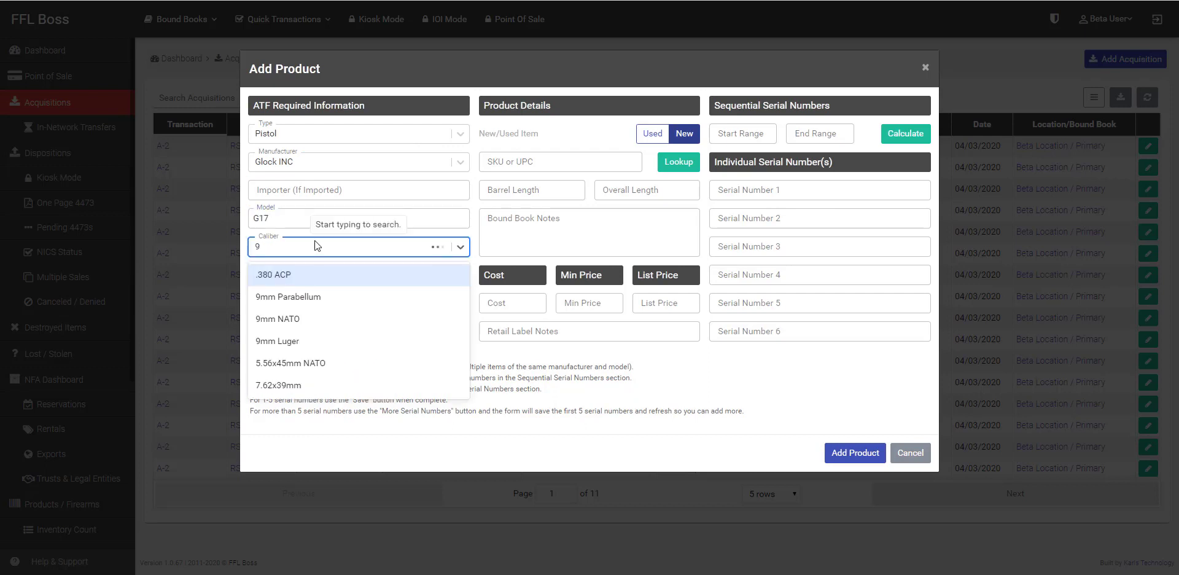
pyautogui.click(268, 408)
pyautogui.click(774, 190)
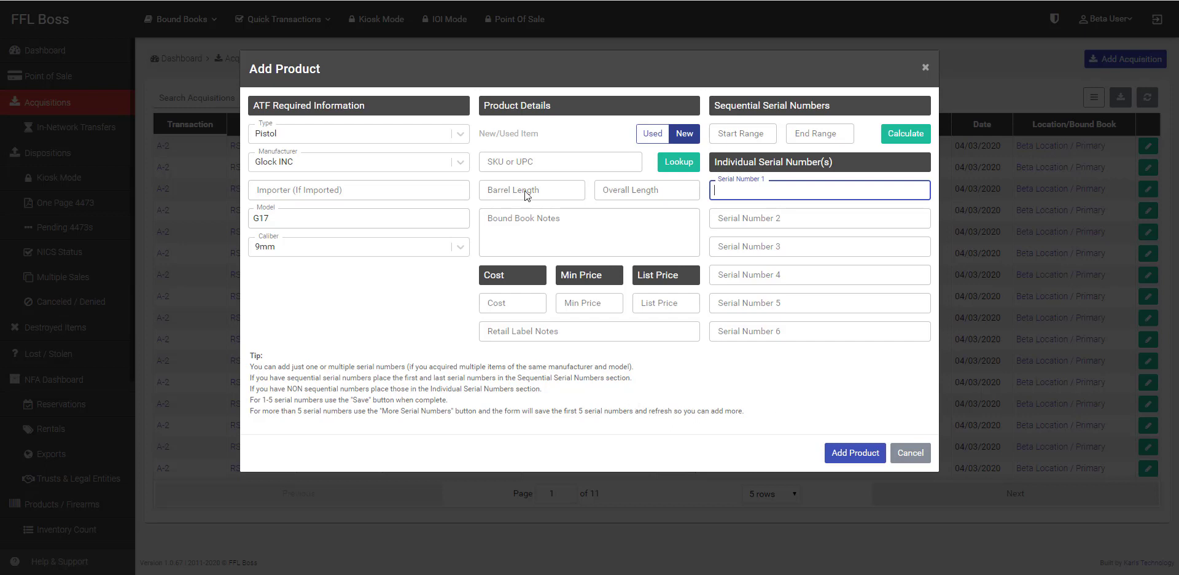
pyautogui.click(509, 159)
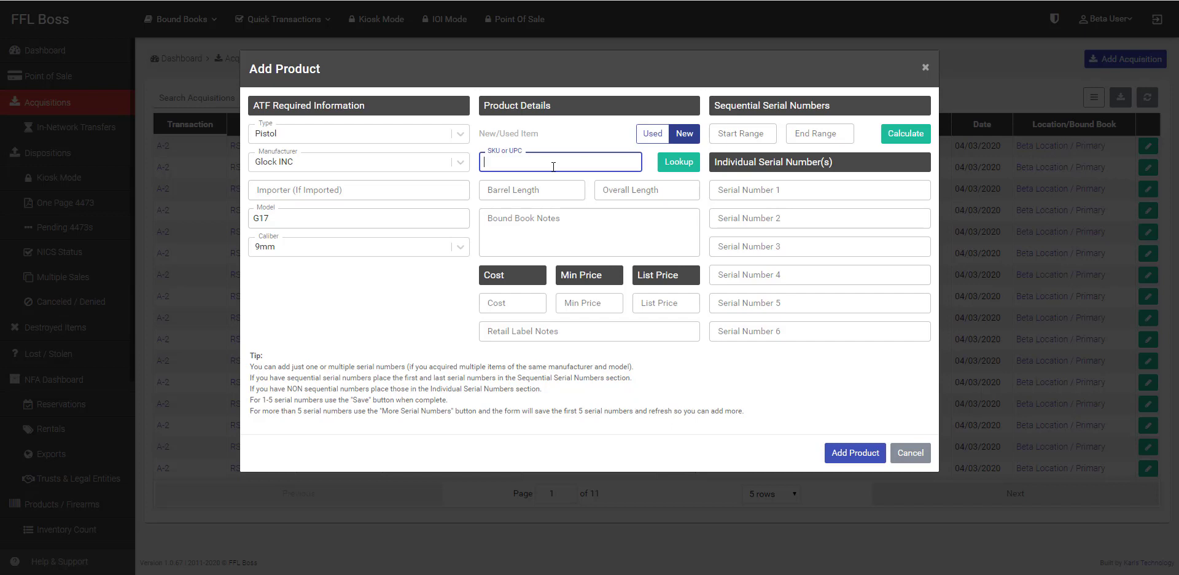
# Step: Generate serials G45696 through G45750 from a start and end range, and add the pistols
pyautogui.click(526, 191)
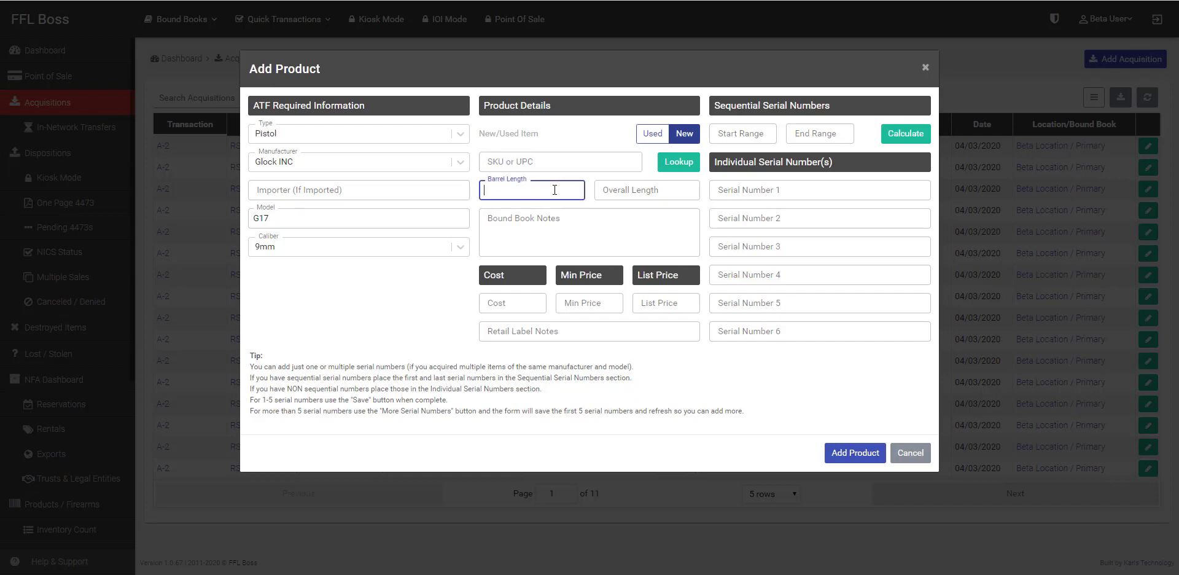
pyautogui.click(635, 195)
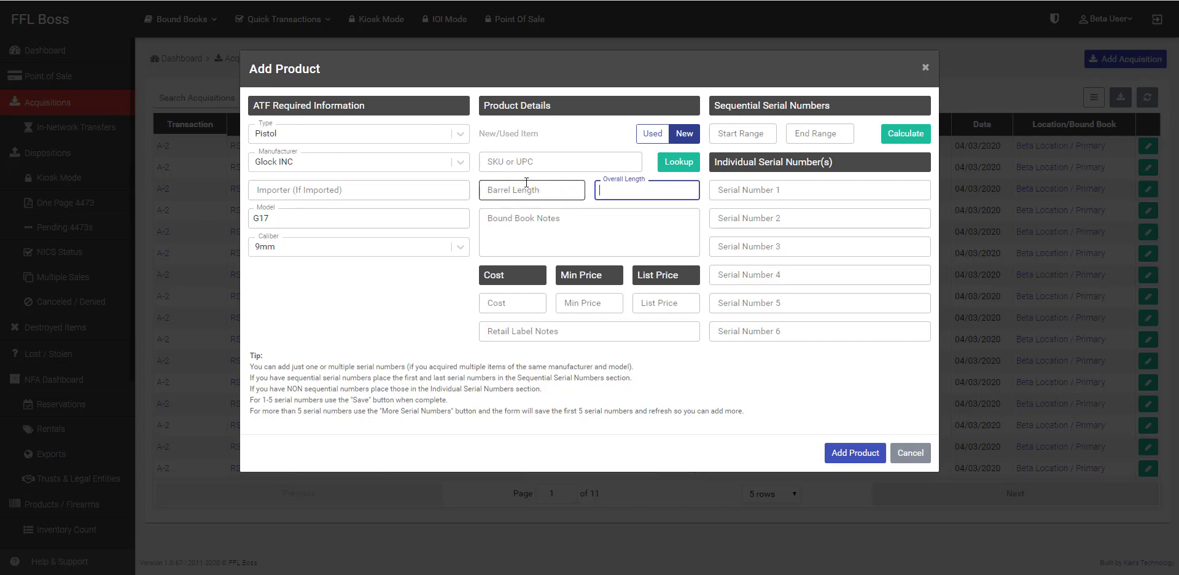
pyautogui.click(533, 305)
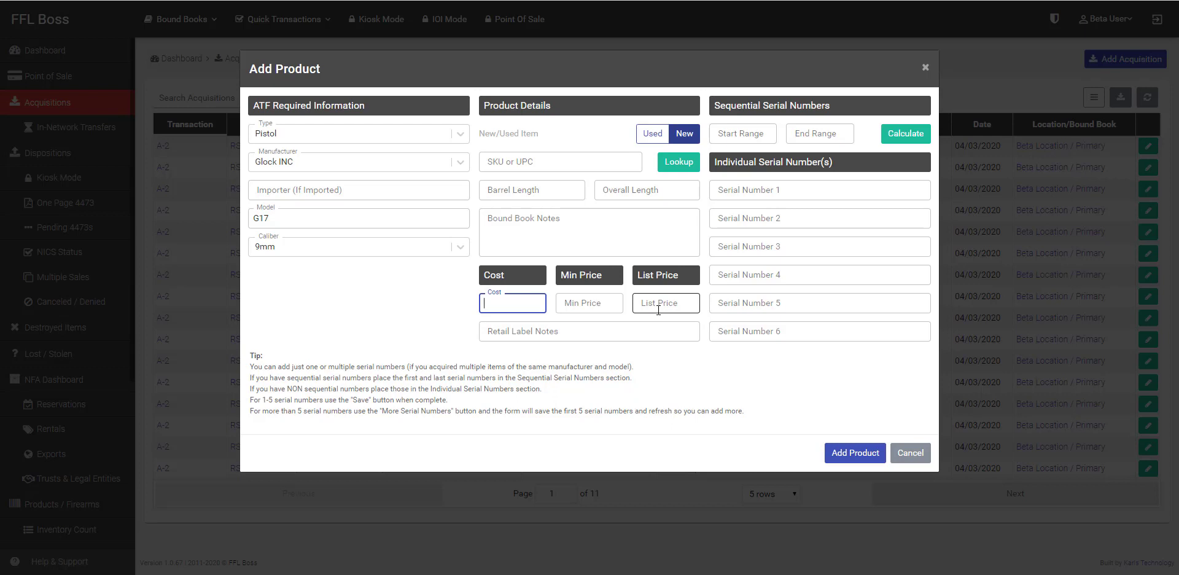
pyautogui.click(742, 192)
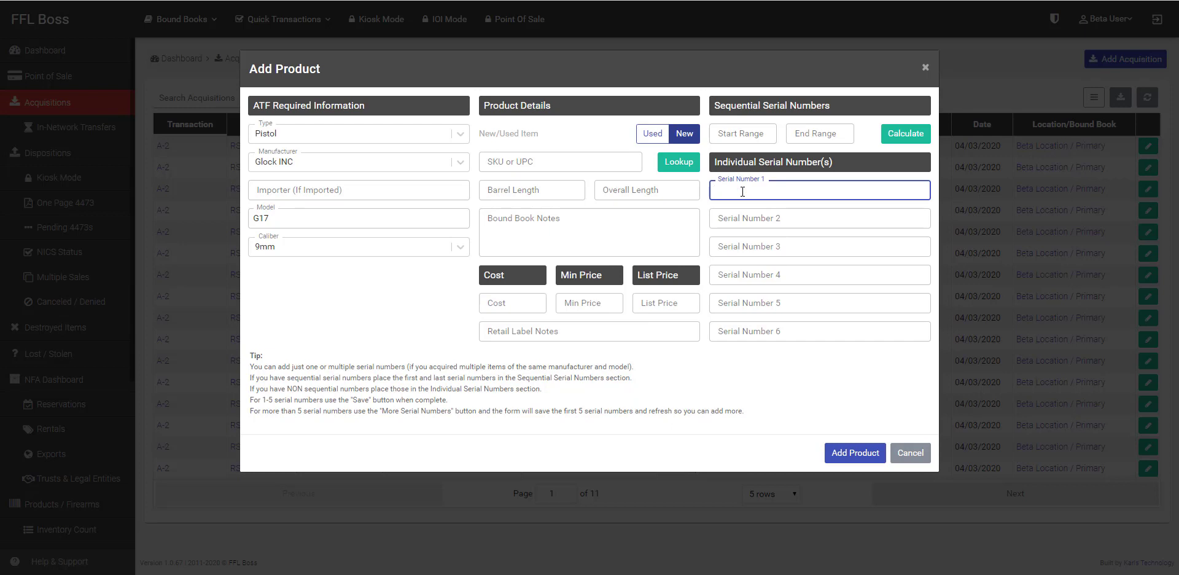
pyautogui.write('G45690')
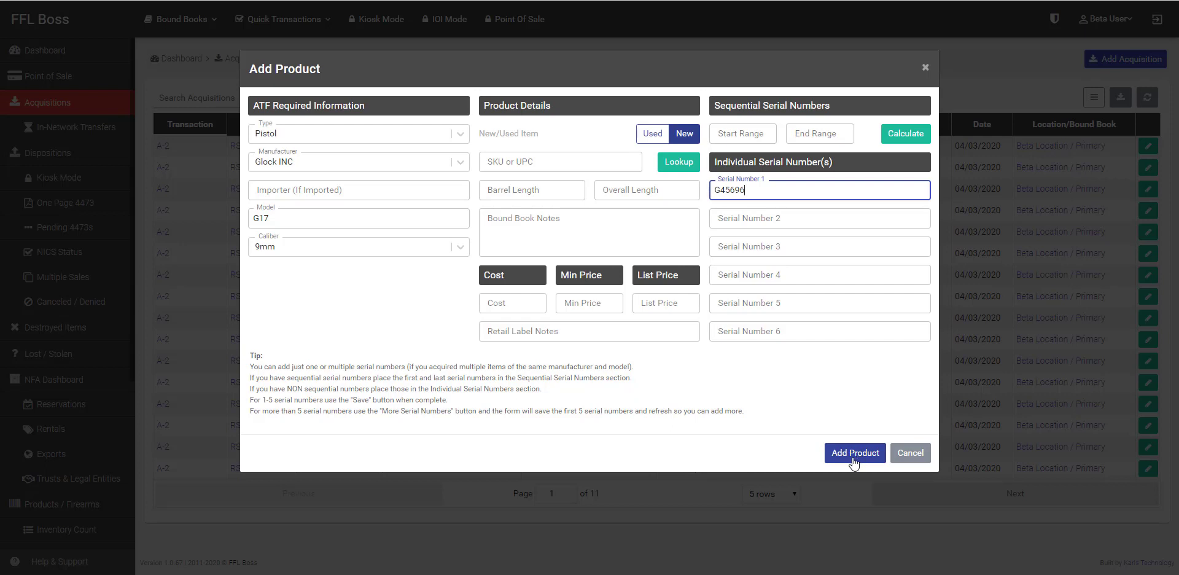
pyautogui.click(739, 130)
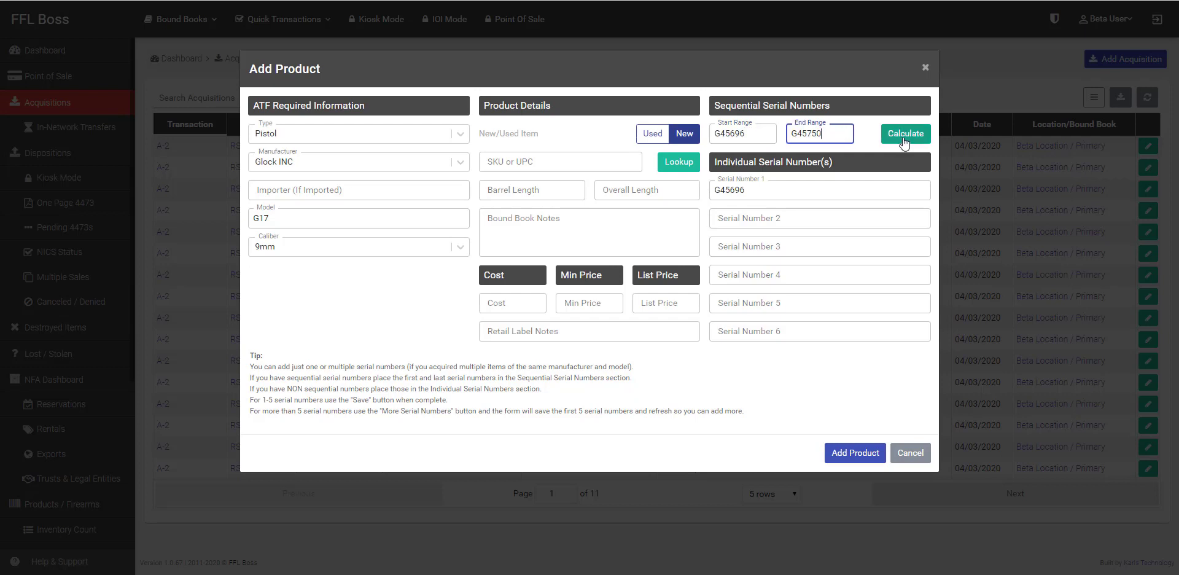
pyautogui.click(905, 134)
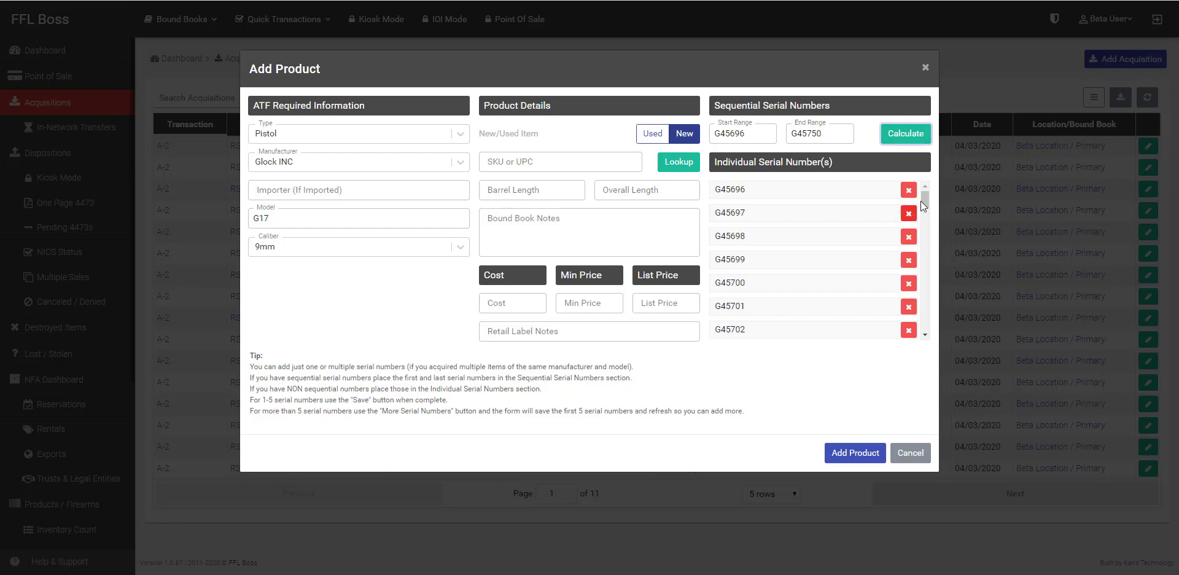
pyautogui.moveTo(921, 201); pyautogui.dragTo(921, 345)
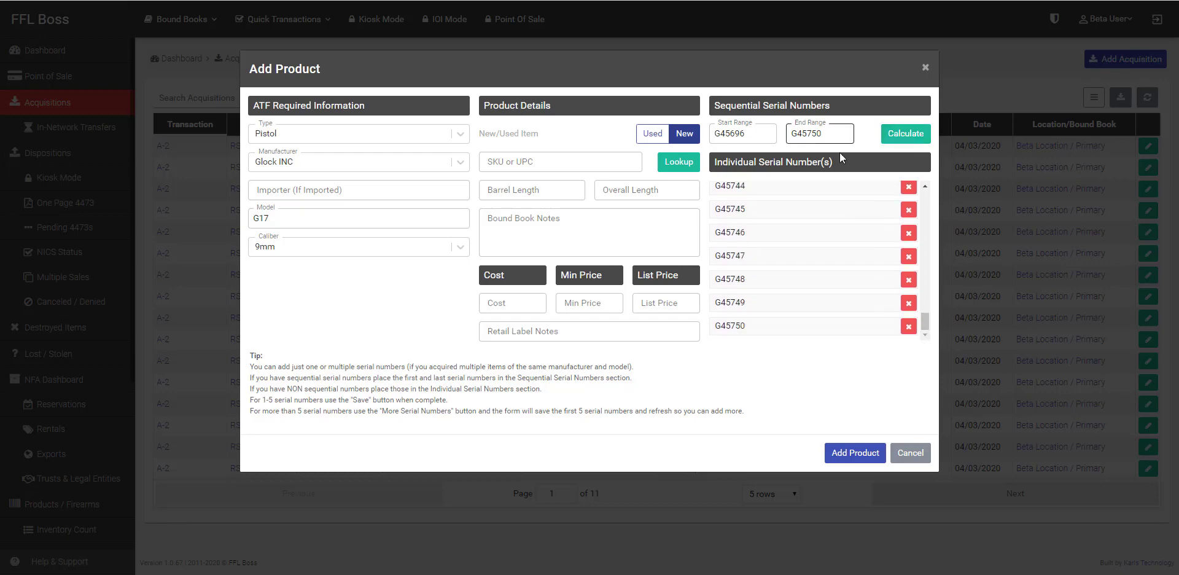
pyautogui.click(845, 453)
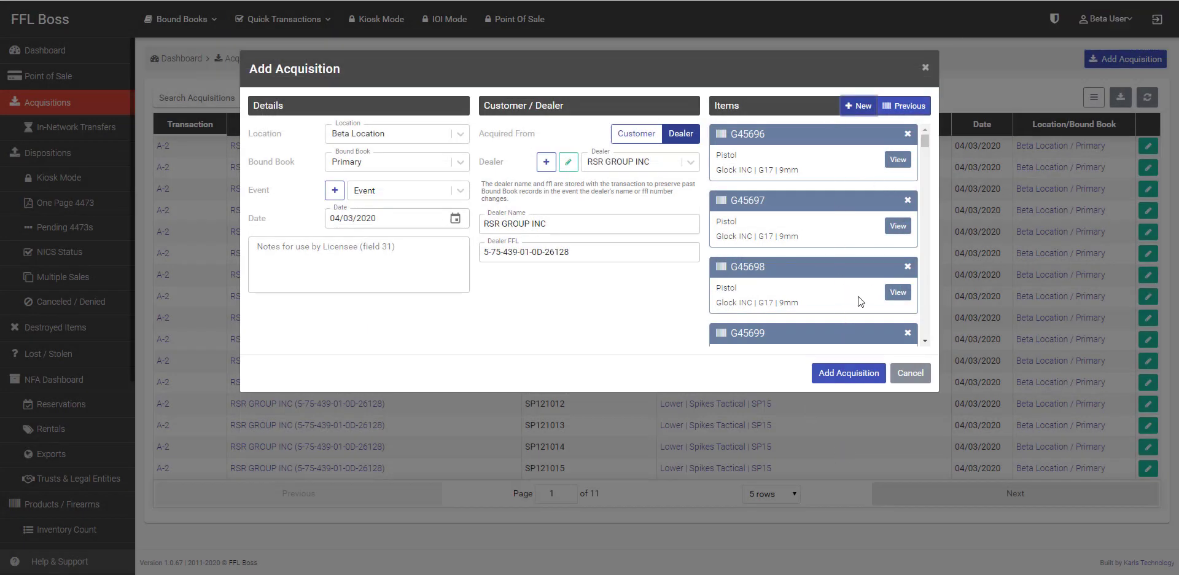
# Step: Keep the Primary bound book and save the RSR GROUP INC acquisition
pyautogui.moveTo(924, 138); pyautogui.dragTo(926, 346)
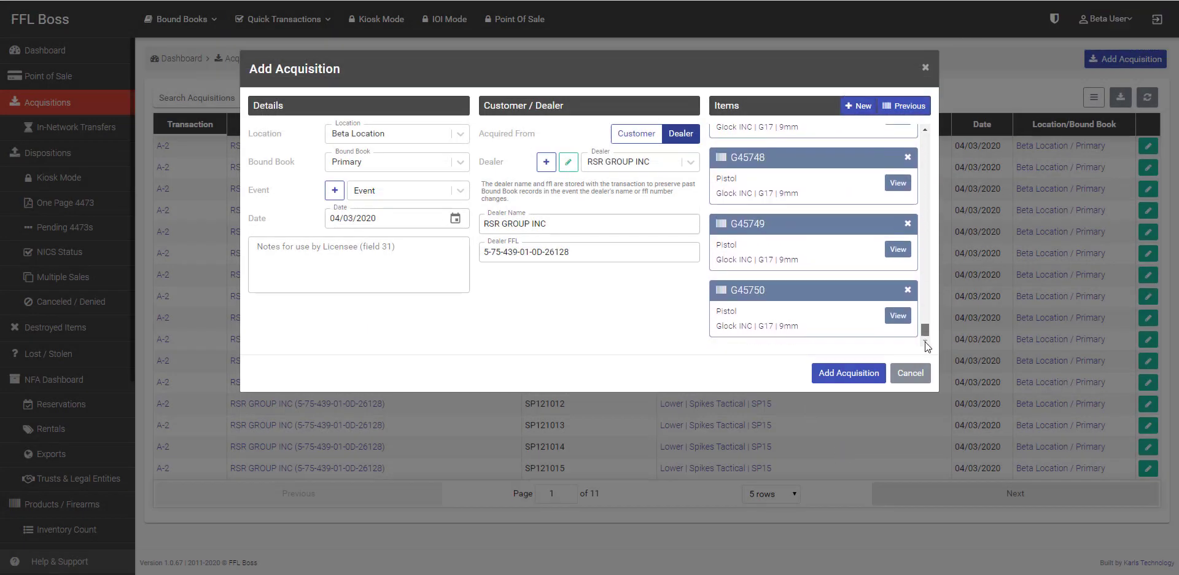
pyautogui.click(338, 159)
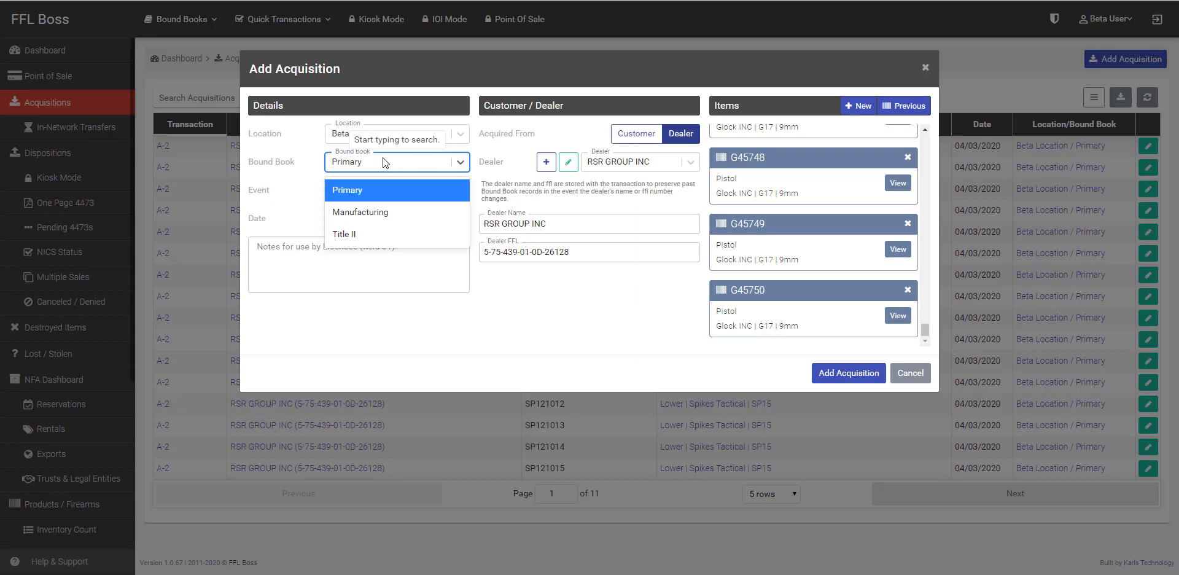
pyautogui.click(382, 157)
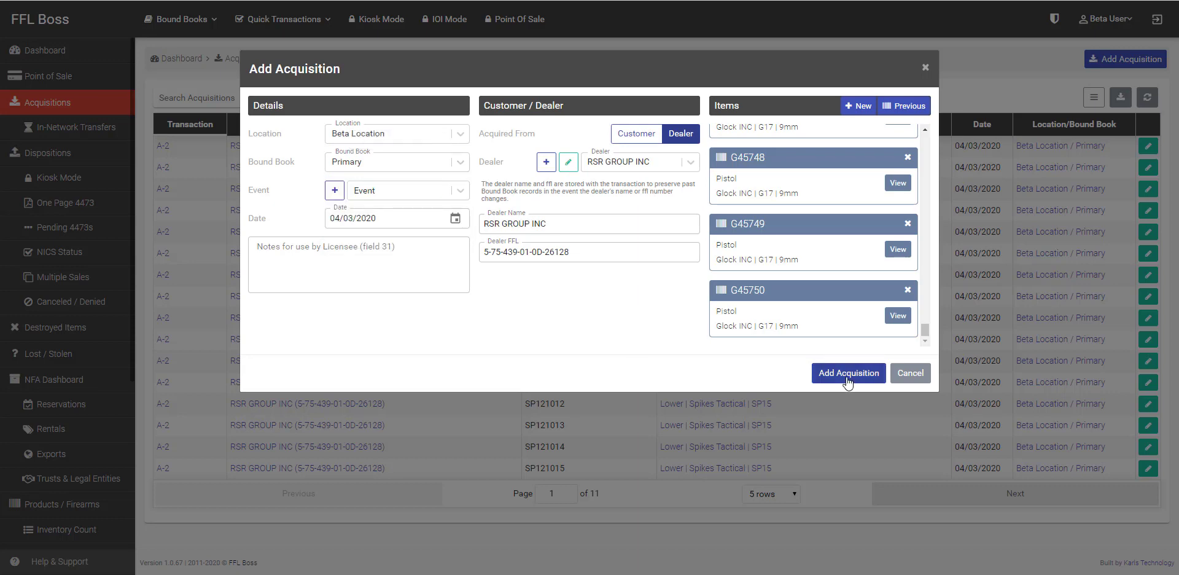
pyautogui.click(846, 379)
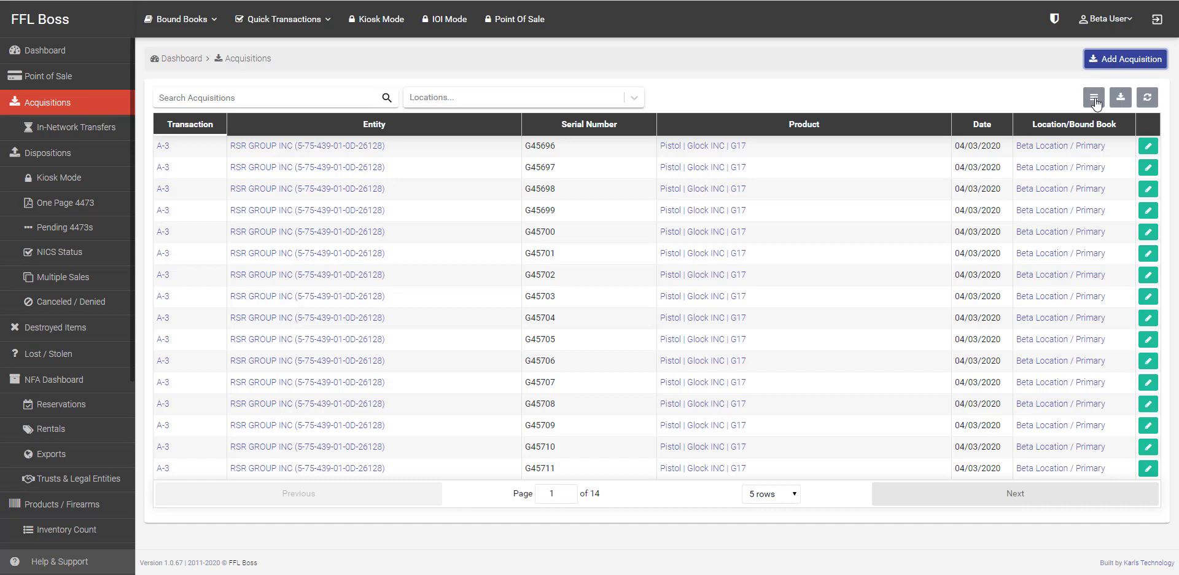
# Step: Try a CSV export of the acquisitions list, cancel it, and reopen acquisition 888502
pyautogui.click(1094, 98)
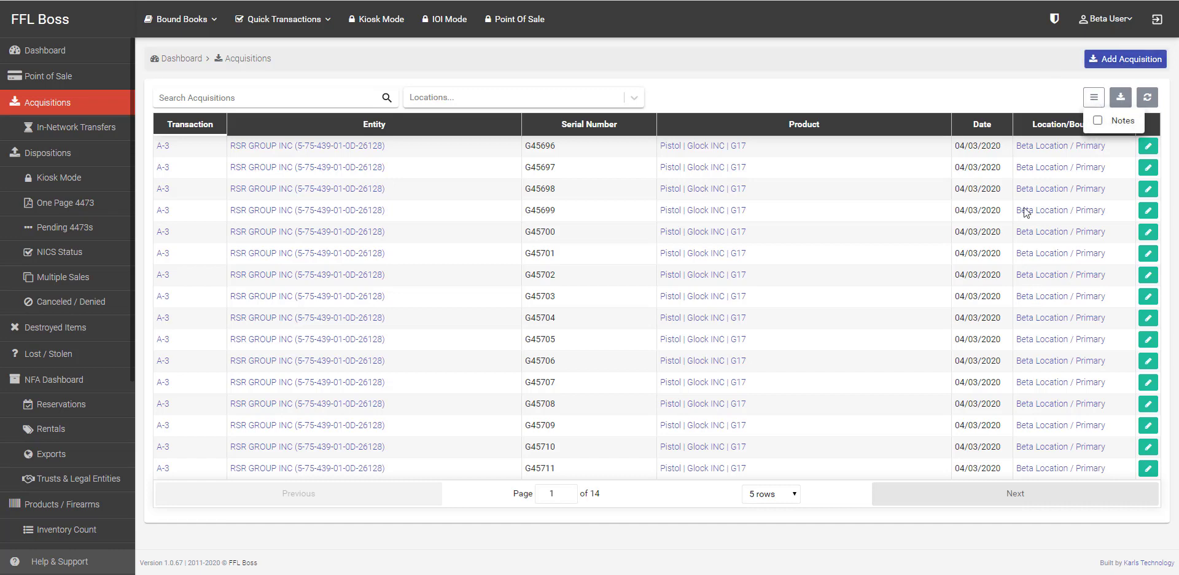
pyautogui.click(1120, 97)
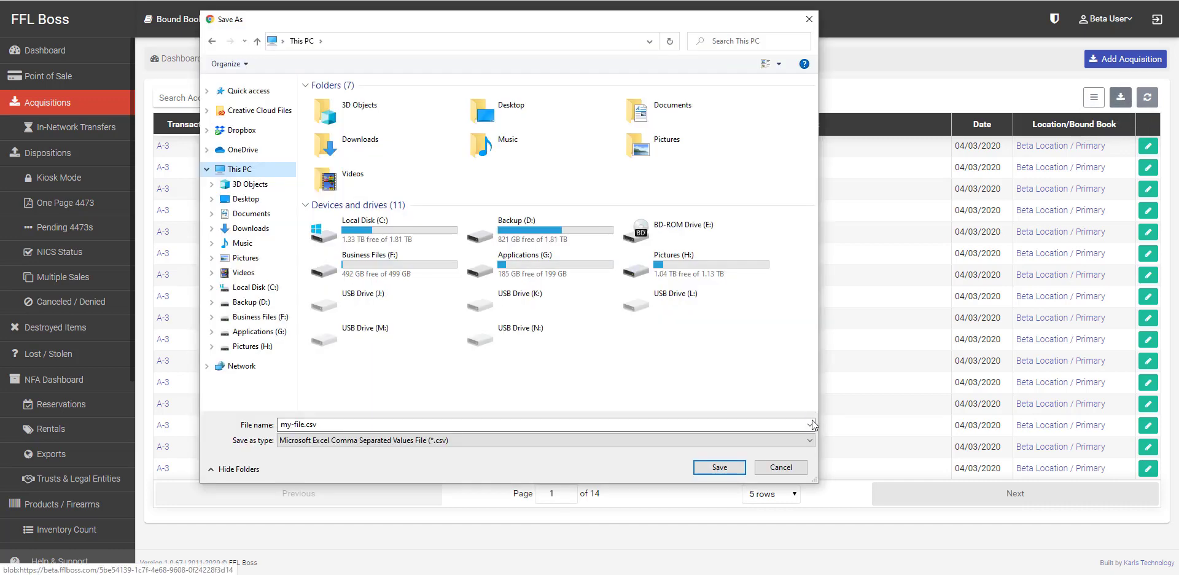
pyautogui.click(775, 467)
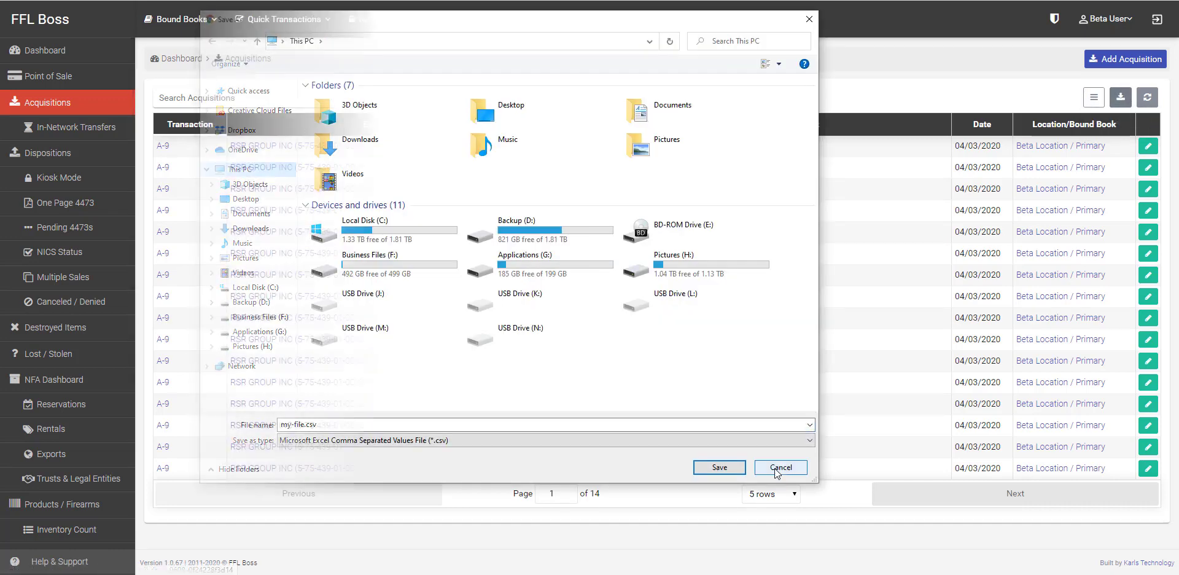
pyautogui.click(1149, 147)
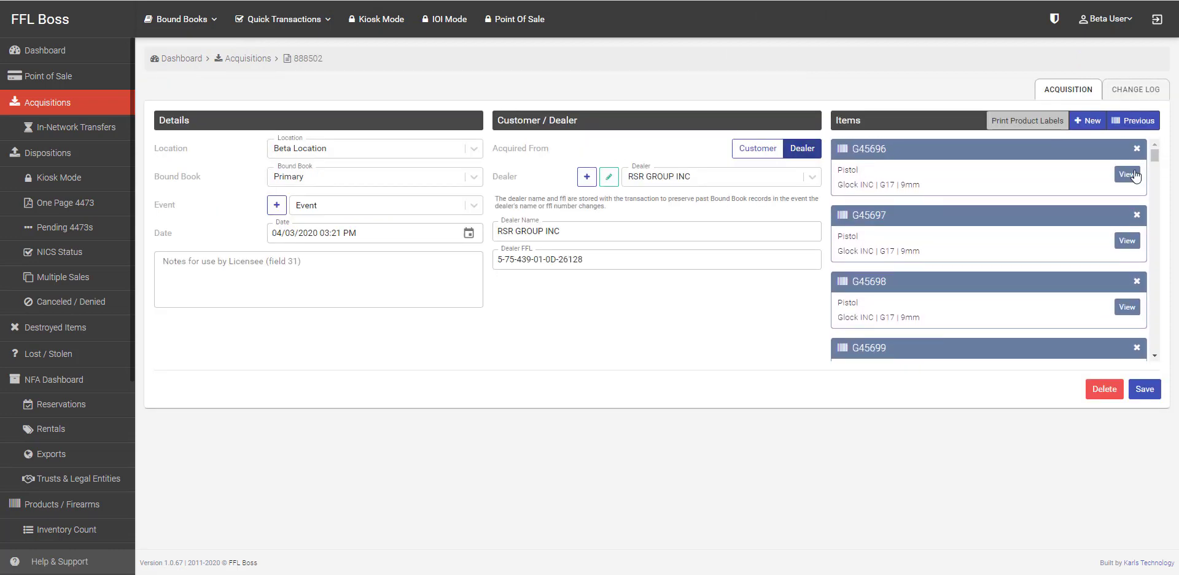
# Step: Change the first pistol's serial number from G45696 to G45695 and save it
pyautogui.click(1127, 175)
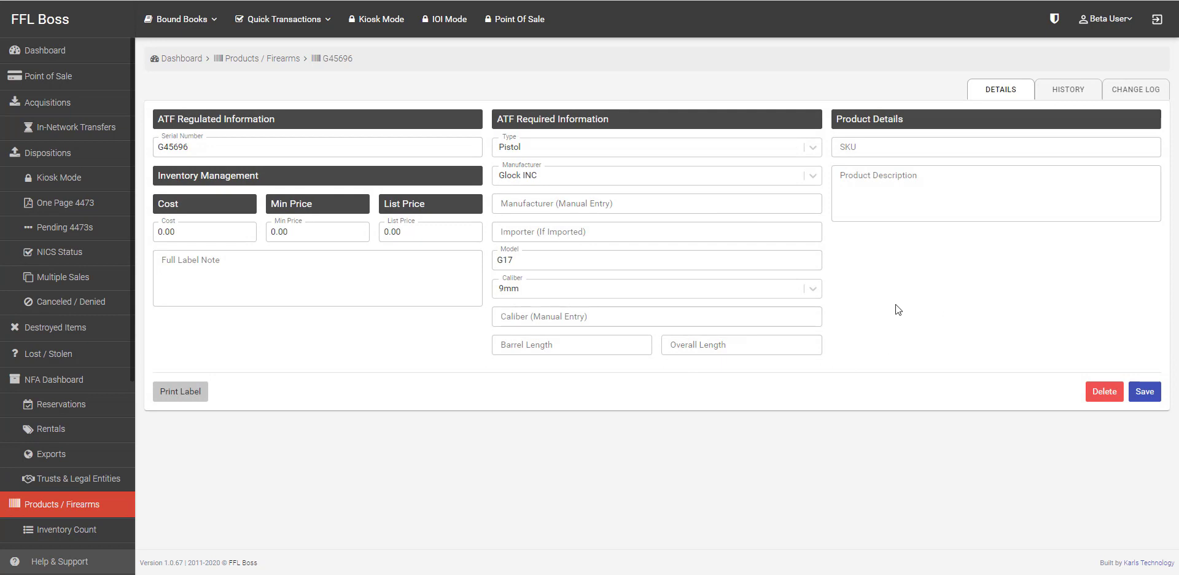
pyautogui.click(200, 151)
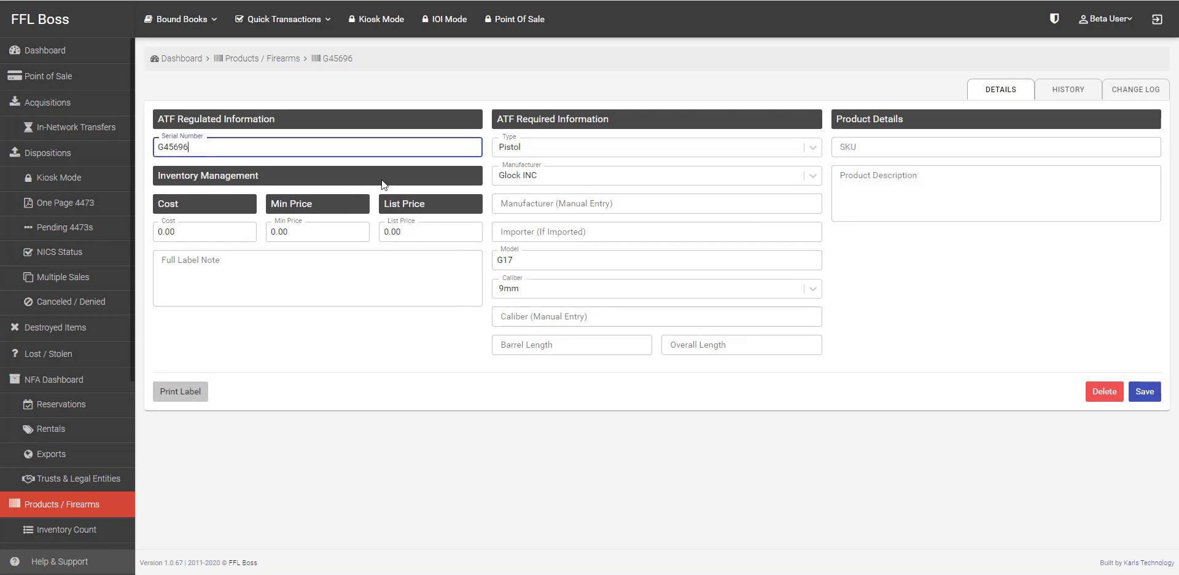
pyautogui.press('BackSpace')
pyautogui.write('5')
pyautogui.click(1155, 399)
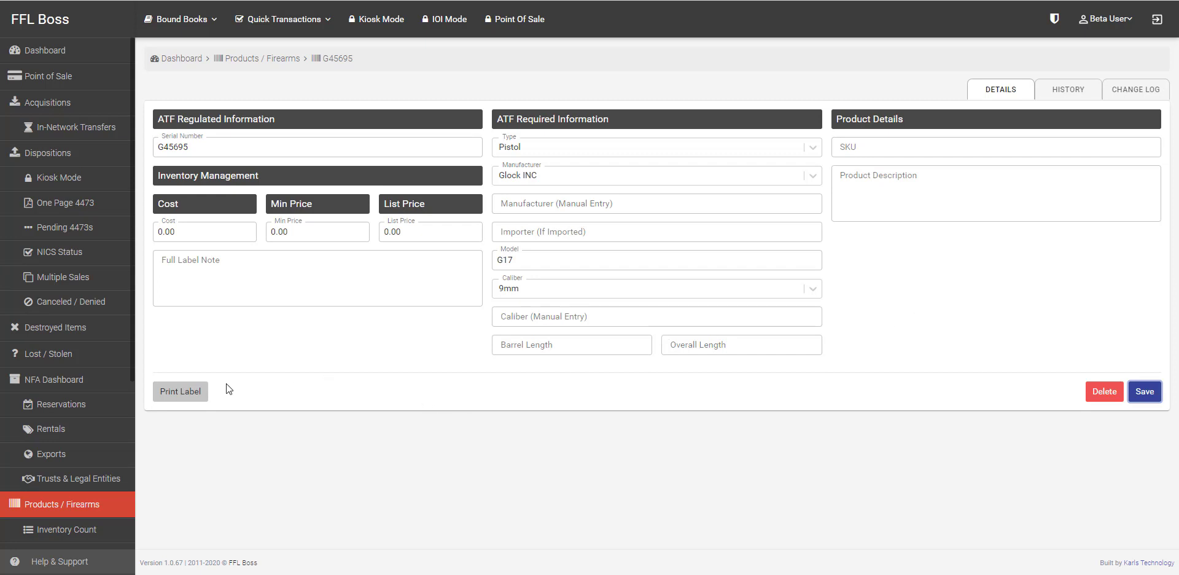
# Step: Review this pistol's label printing options, then return to the Acquisitions list
pyautogui.click(180, 393)
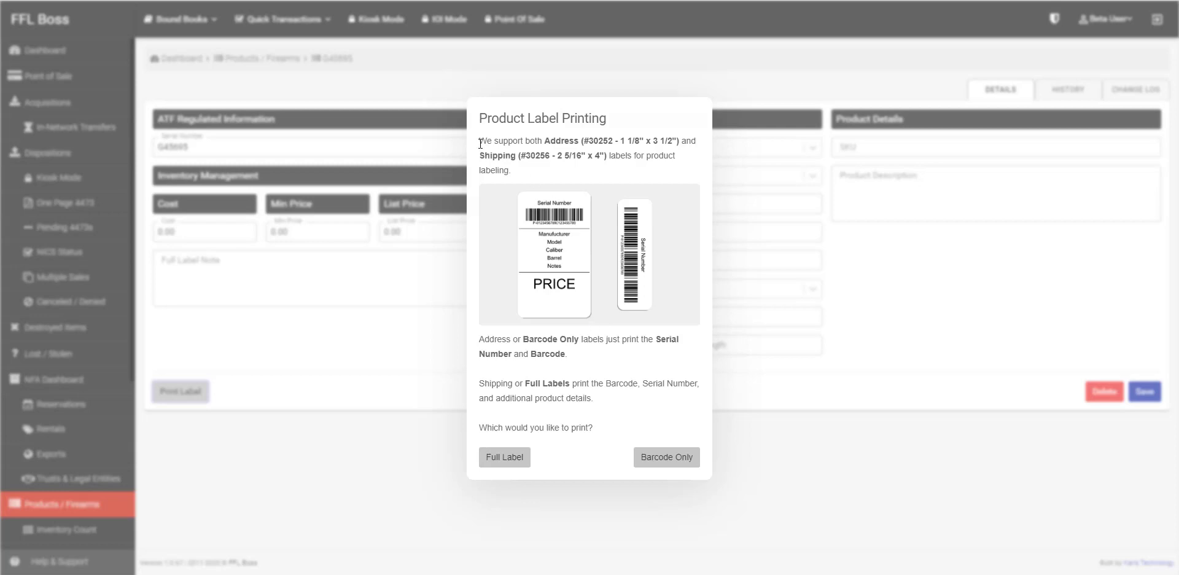
pyautogui.moveTo(481, 143); pyautogui.dragTo(675, 172)
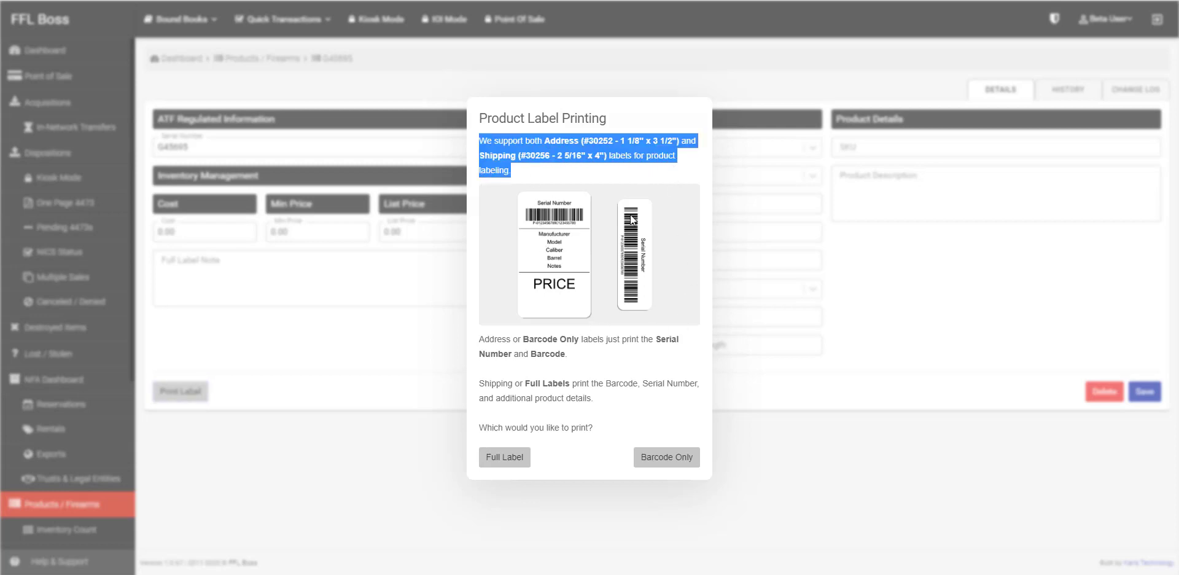
pyautogui.click(703, 63)
pyautogui.click(78, 108)
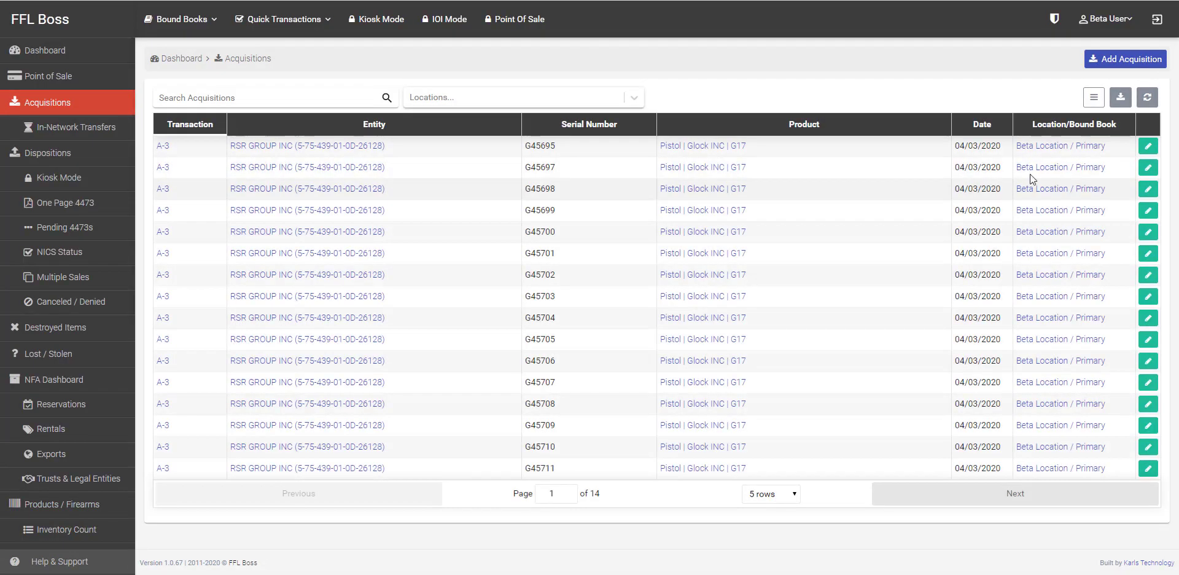
# Step: Reopen acquisition 888502 and check its product label printing options before closing them
pyautogui.click(1148, 145)
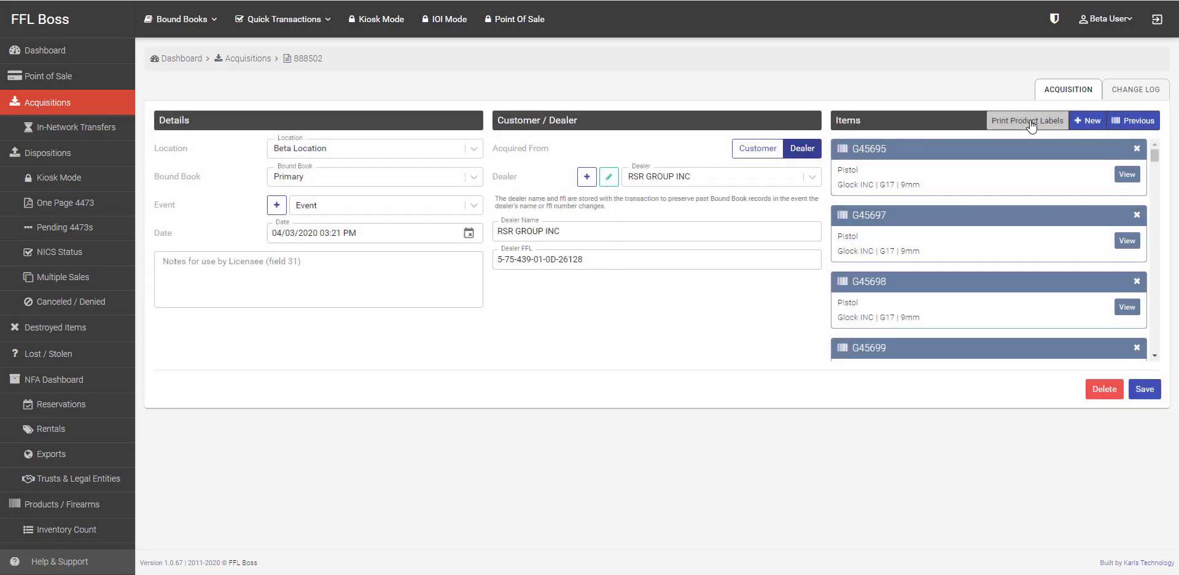
pyautogui.click(1031, 123)
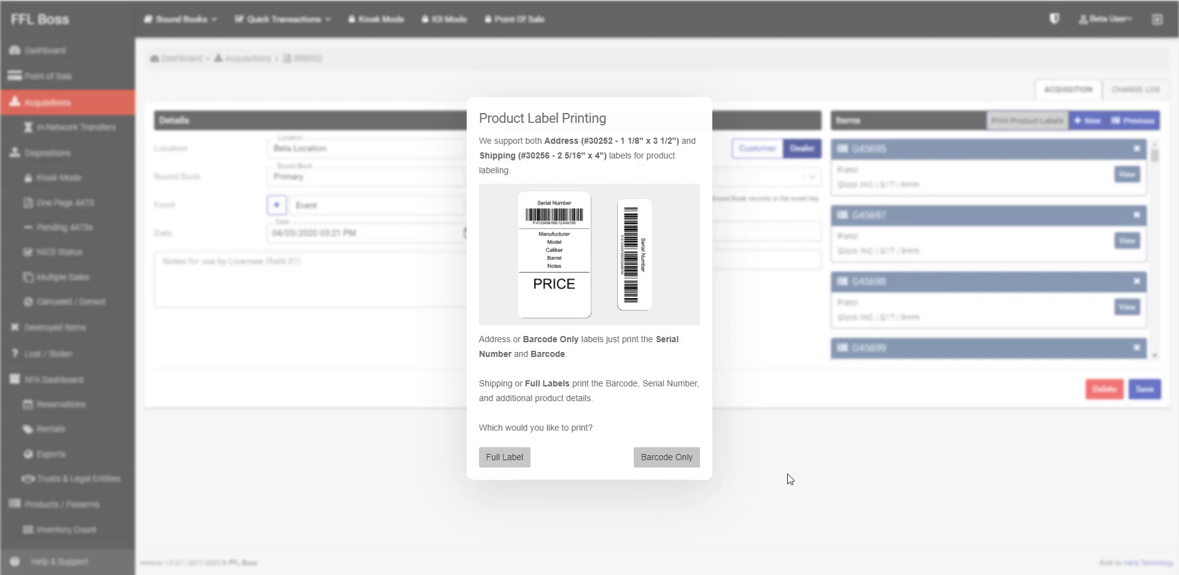
pyautogui.click(786, 455)
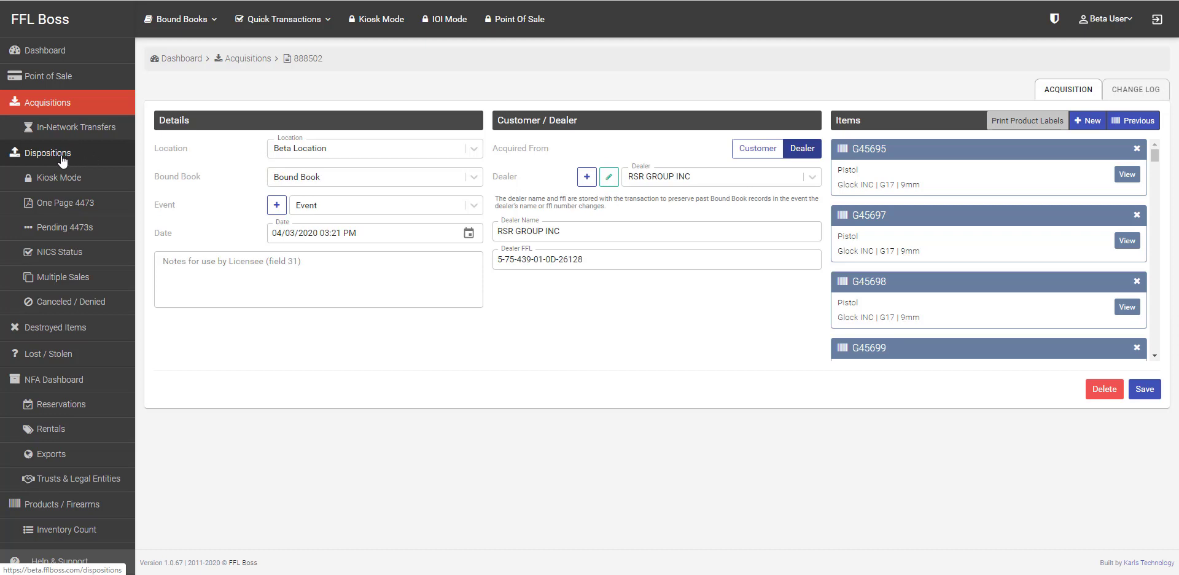
# Step: Abandon a disposition started from quick transactions and go to the Dispositions list
pyautogui.click(304, 19)
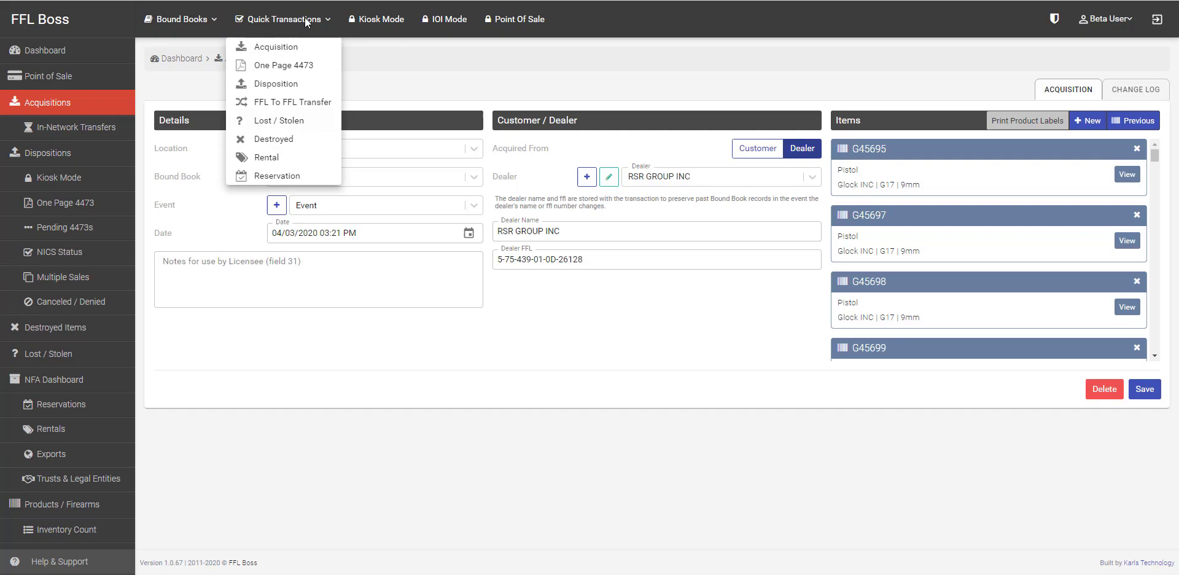
pyautogui.click(283, 90)
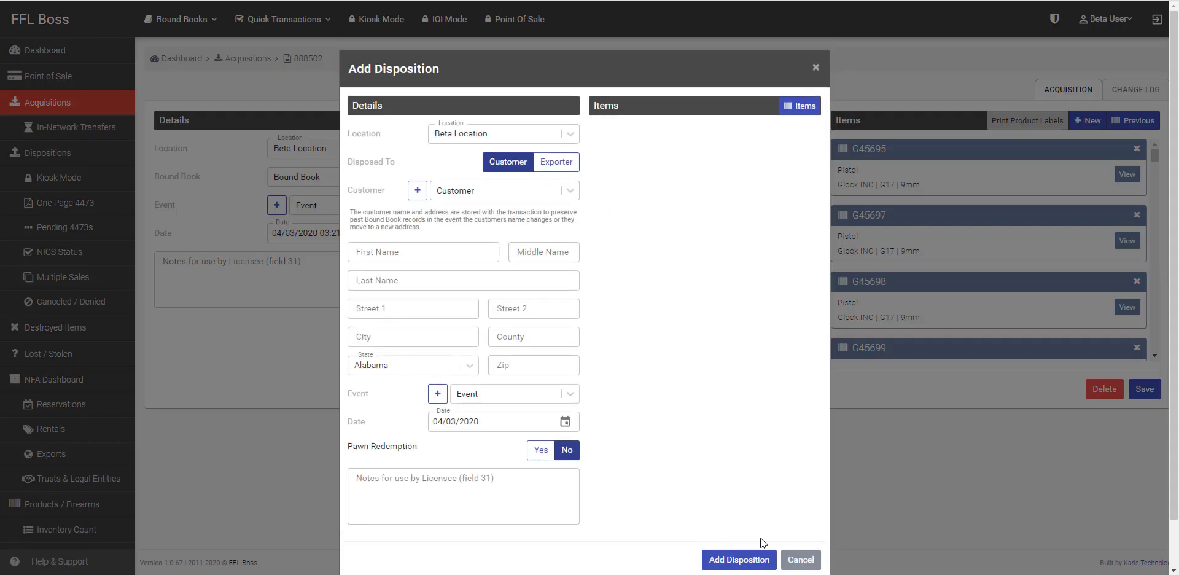
pyautogui.click(800, 560)
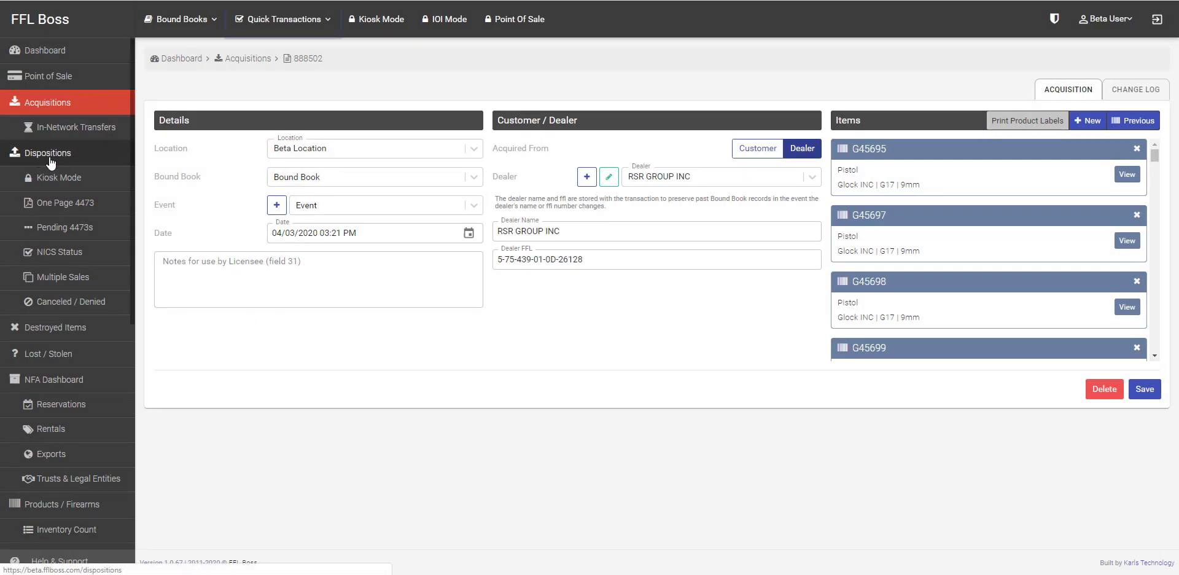
pyautogui.click(37, 153)
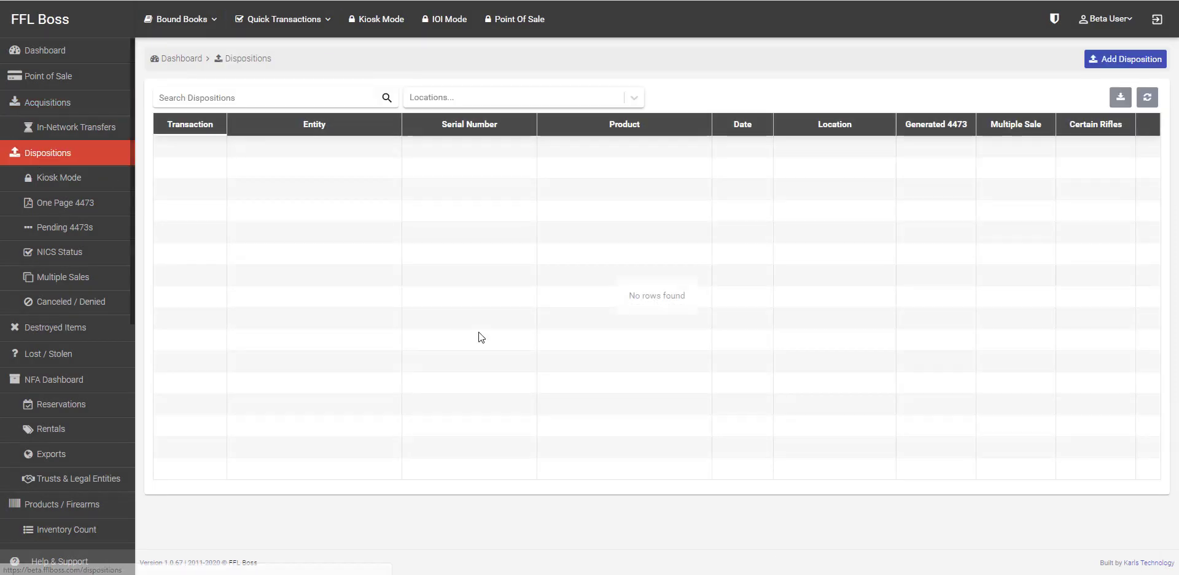
# Step: Start a new quick disposition and fill in the customer's name and address
pyautogui.click(1129, 62)
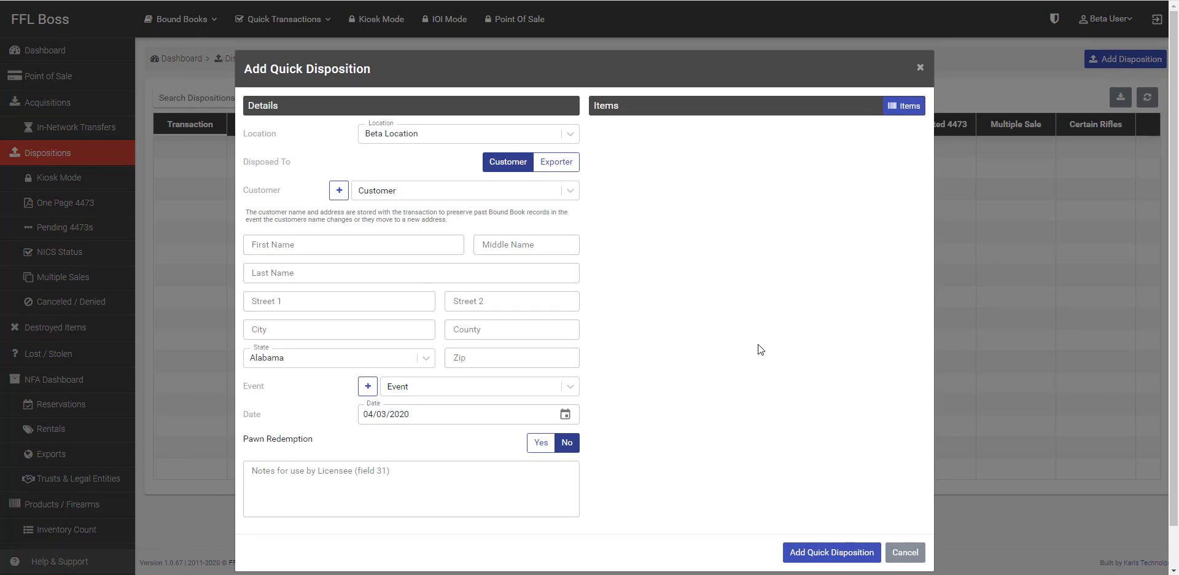
pyautogui.click(501, 189)
pyautogui.click(501, 187)
pyautogui.click(302, 246)
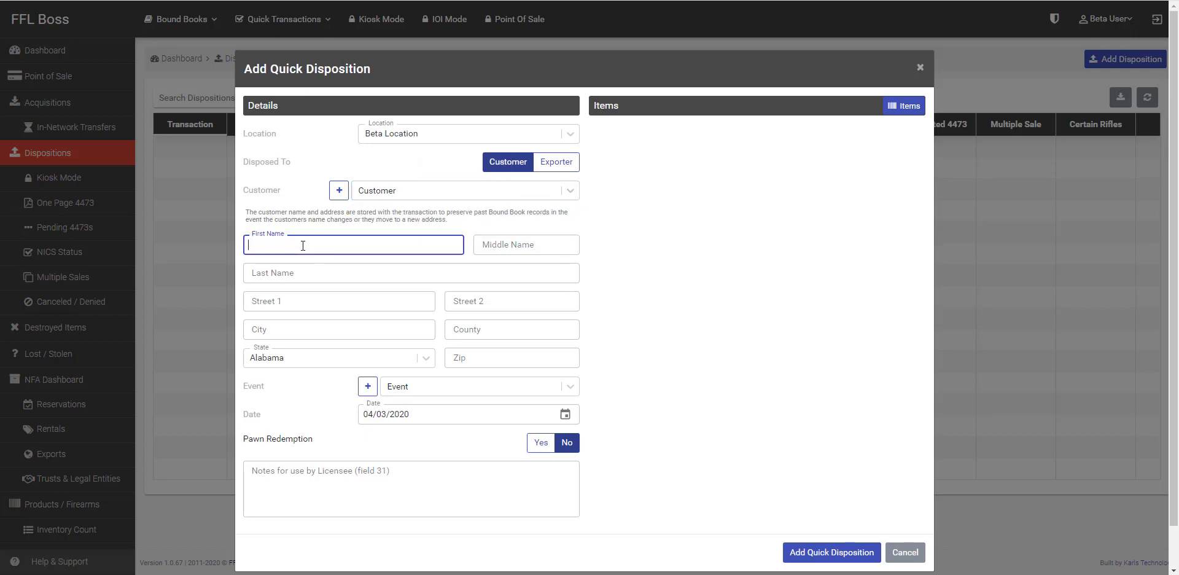
pyautogui.click(450, 385)
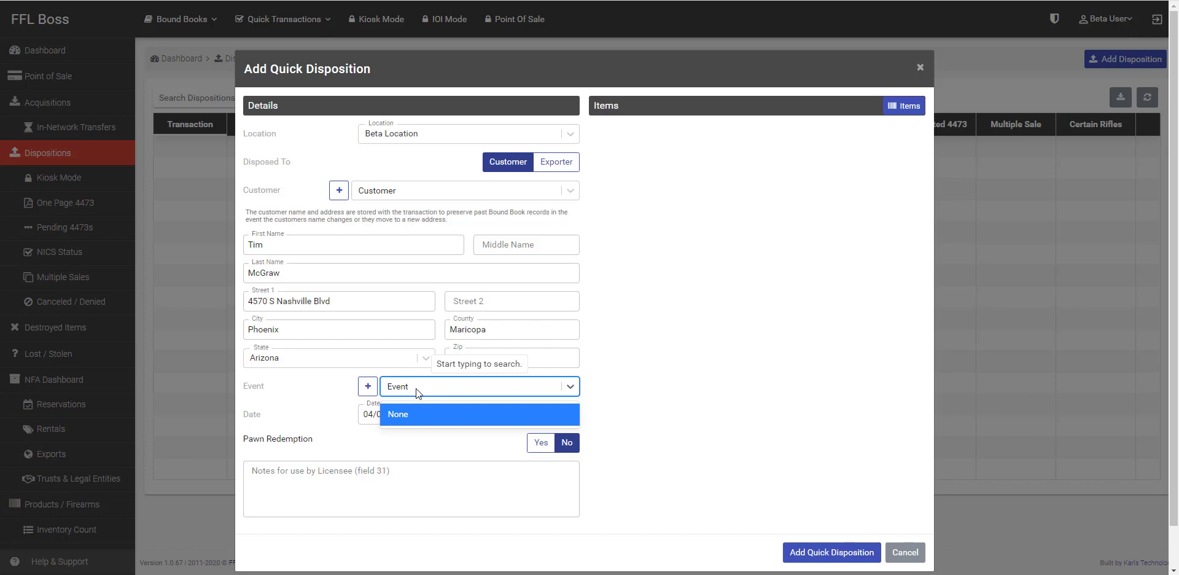
# Step: Create event 'Phx Fairgrounds - 12/02/2020' at a Phoenix fairgrounds address for December 4–6, 2020
pyautogui.click(368, 385)
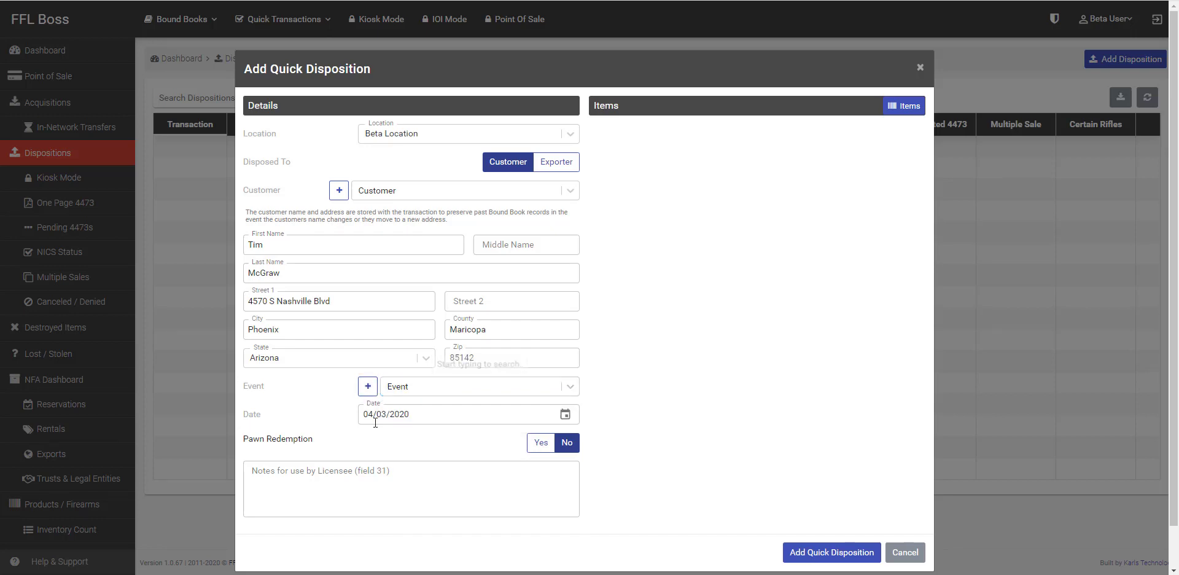
pyautogui.click(369, 386)
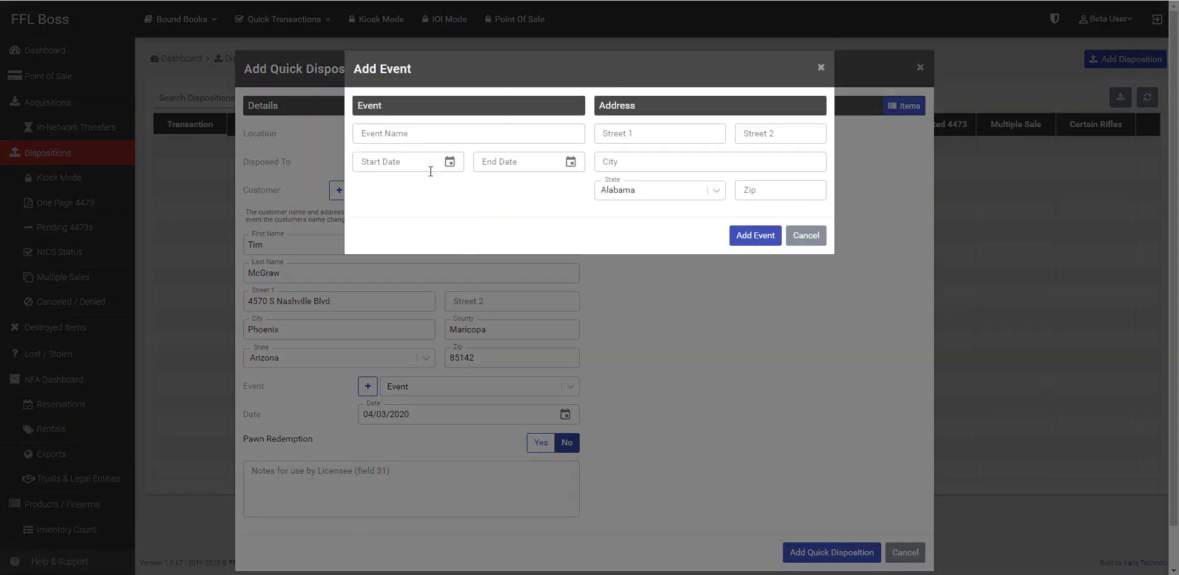
pyautogui.click(428, 139)
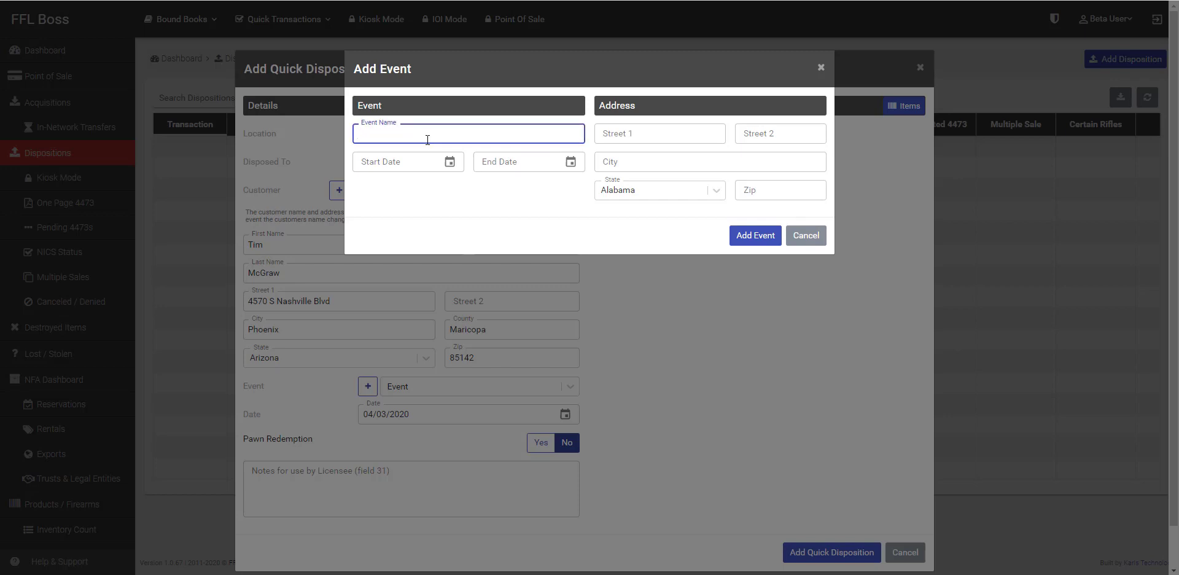
pyautogui.write('Phx ')
pyautogui.write('Fairground')
pyautogui.write('s -')
pyautogui.write(' 0')
pyautogui.write('1')
pyautogui.write('1')
pyautogui.write('2')
pyautogui.write('/02/2020')
pyautogui.click(669, 165)
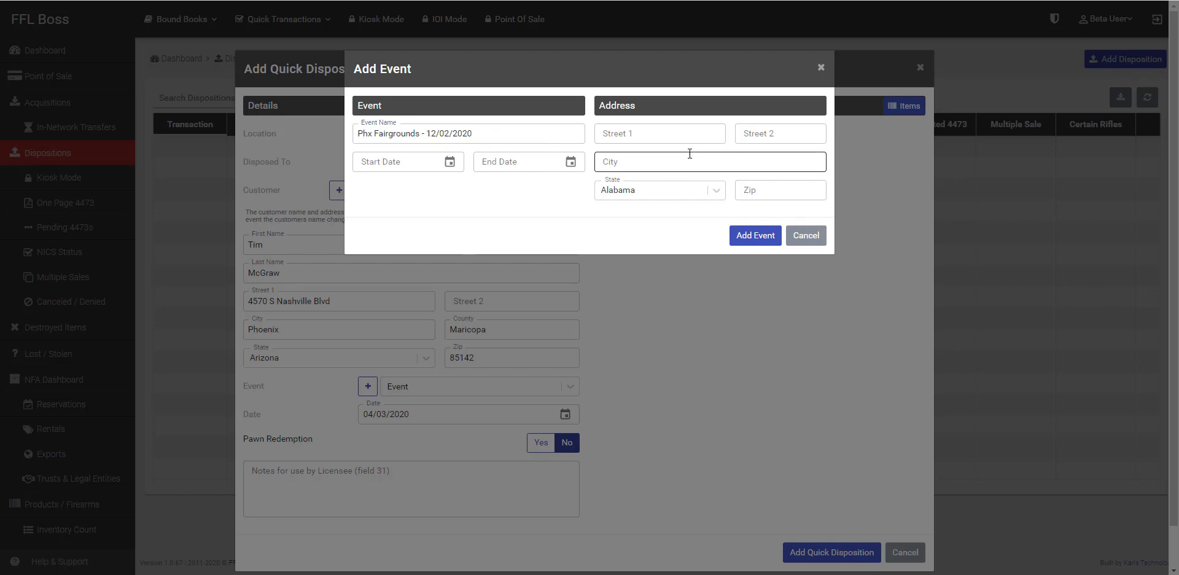
pyautogui.click(655, 128)
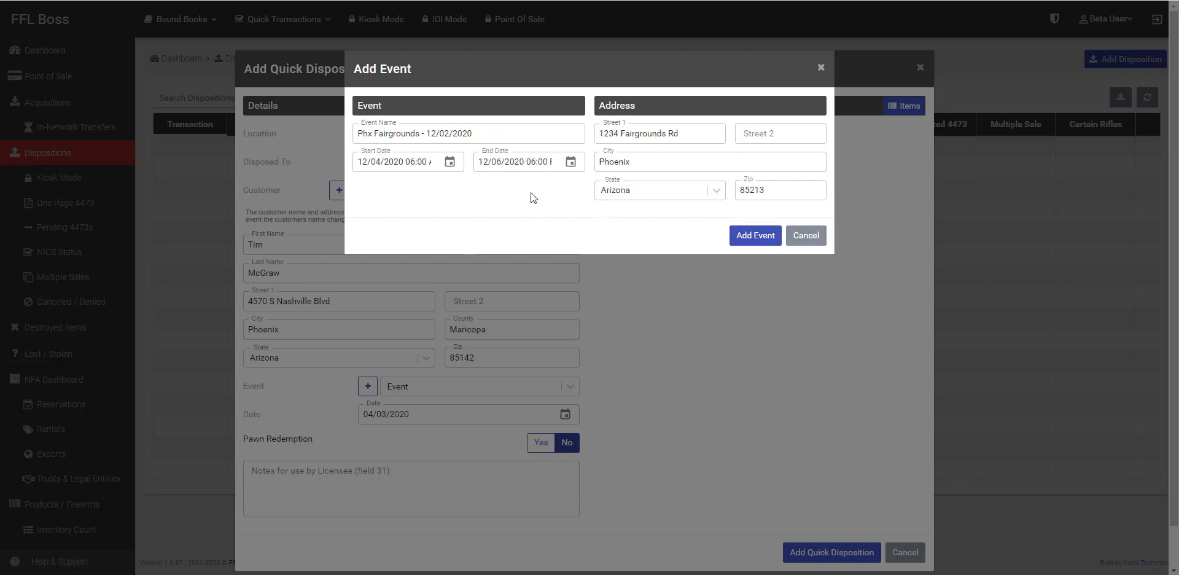
pyautogui.click(755, 235)
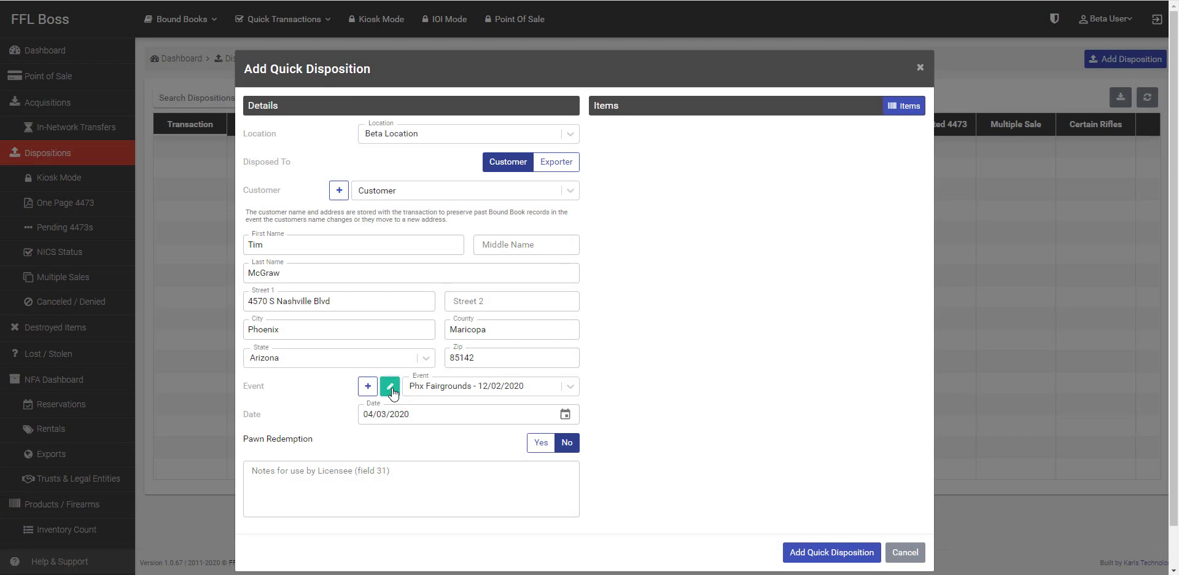
# Step: Check the attached event and leave pawn redemption set to no
pyautogui.click(392, 391)
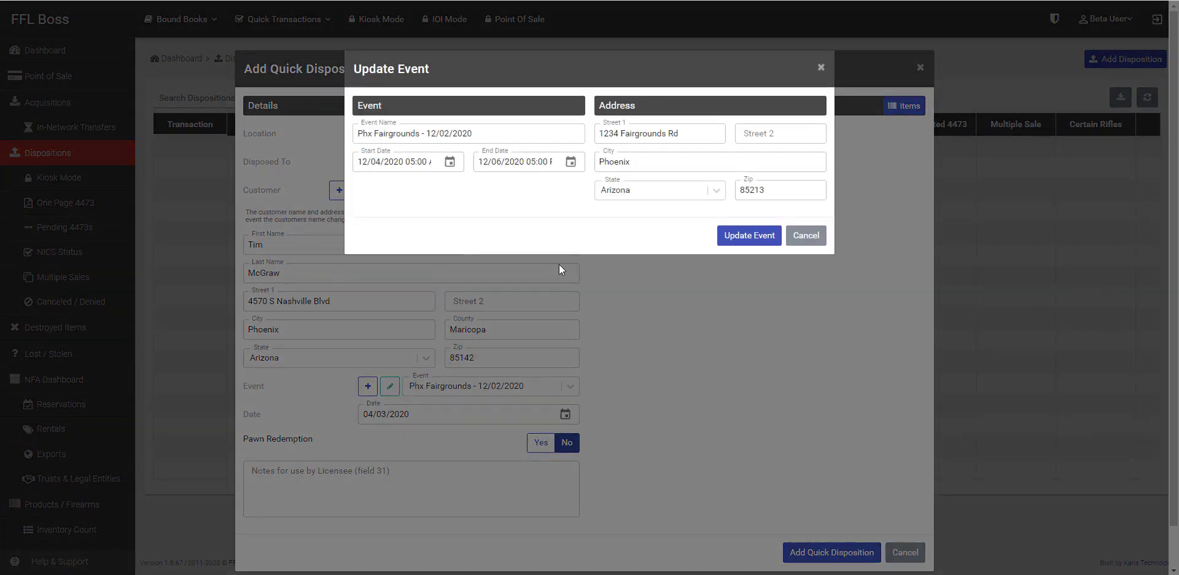
pyautogui.click(806, 236)
pyautogui.click(548, 444)
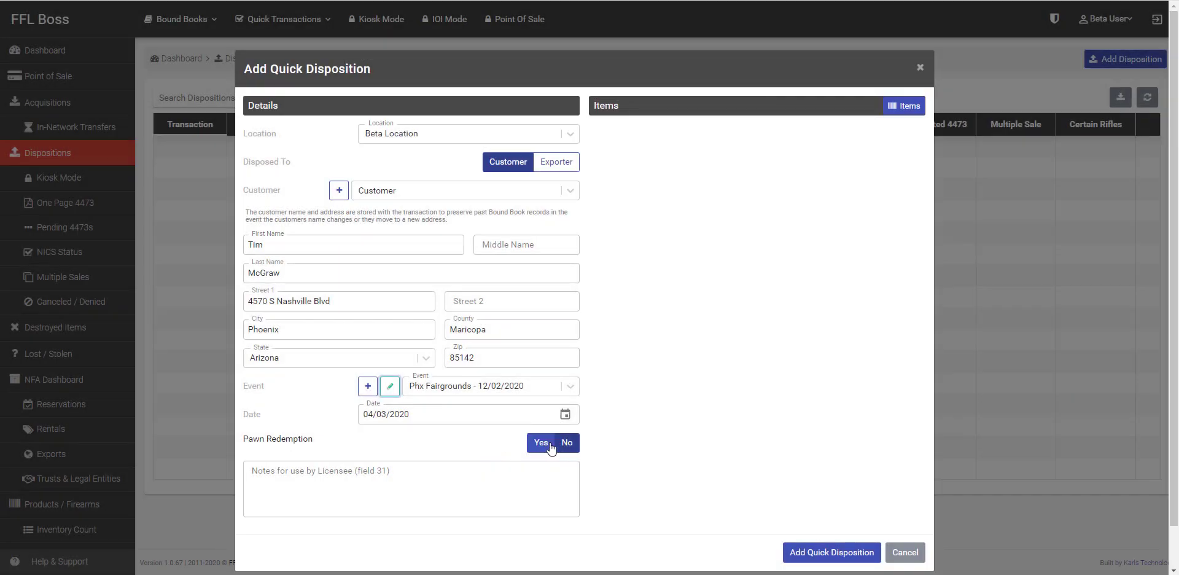
pyautogui.click(564, 443)
# Step: Add in-stock pistols G45750 and G45749 and submit the quick disposition
pyautogui.click(901, 105)
pyautogui.click(260, 154)
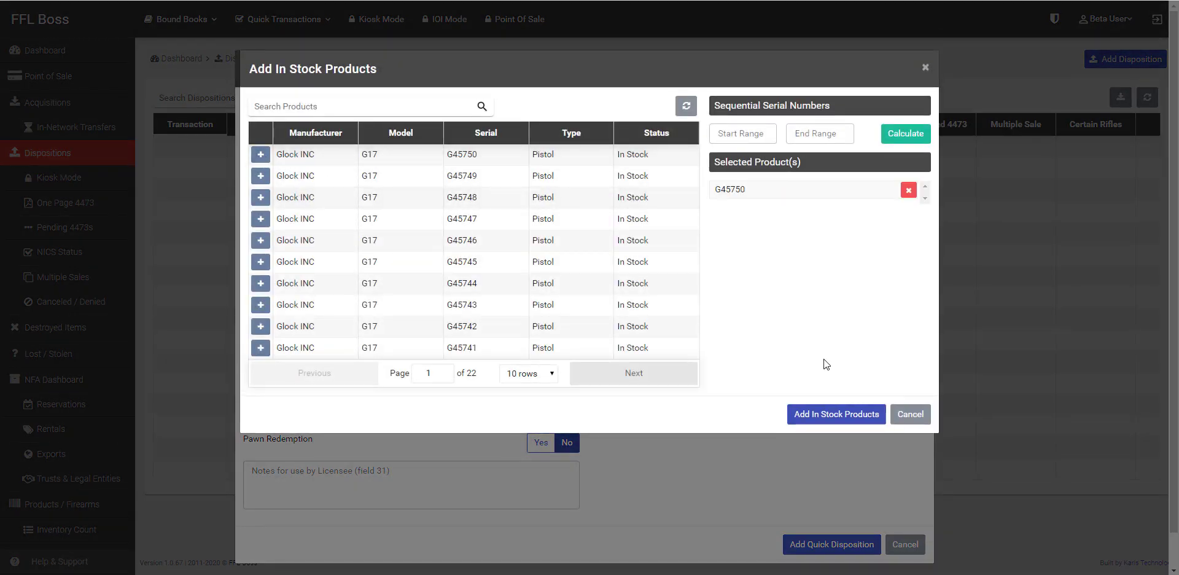
pyautogui.click(795, 414)
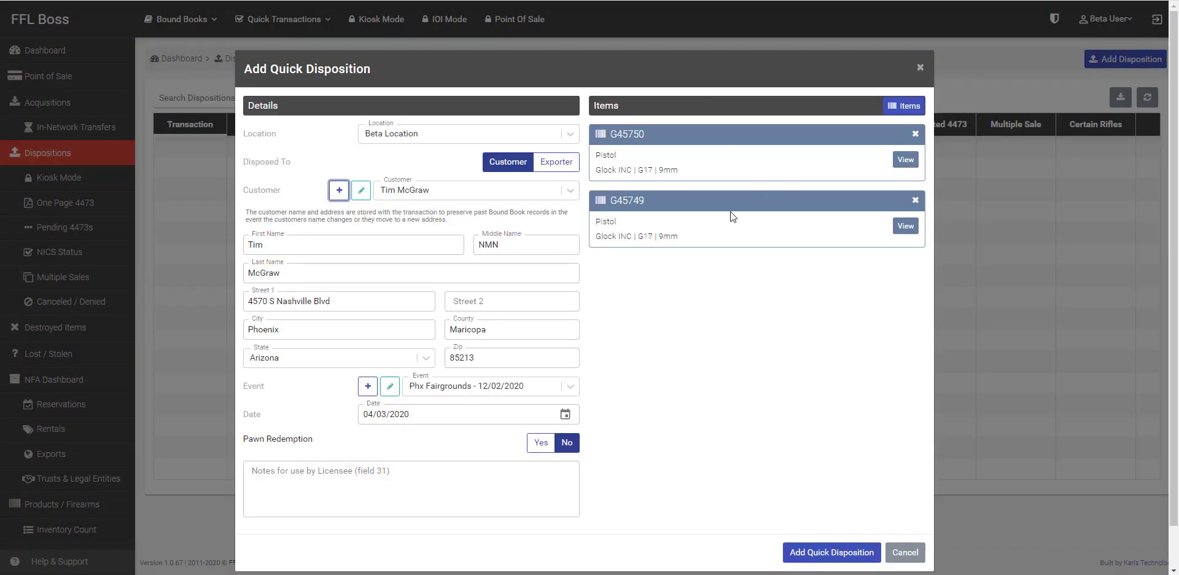
pyautogui.click(835, 552)
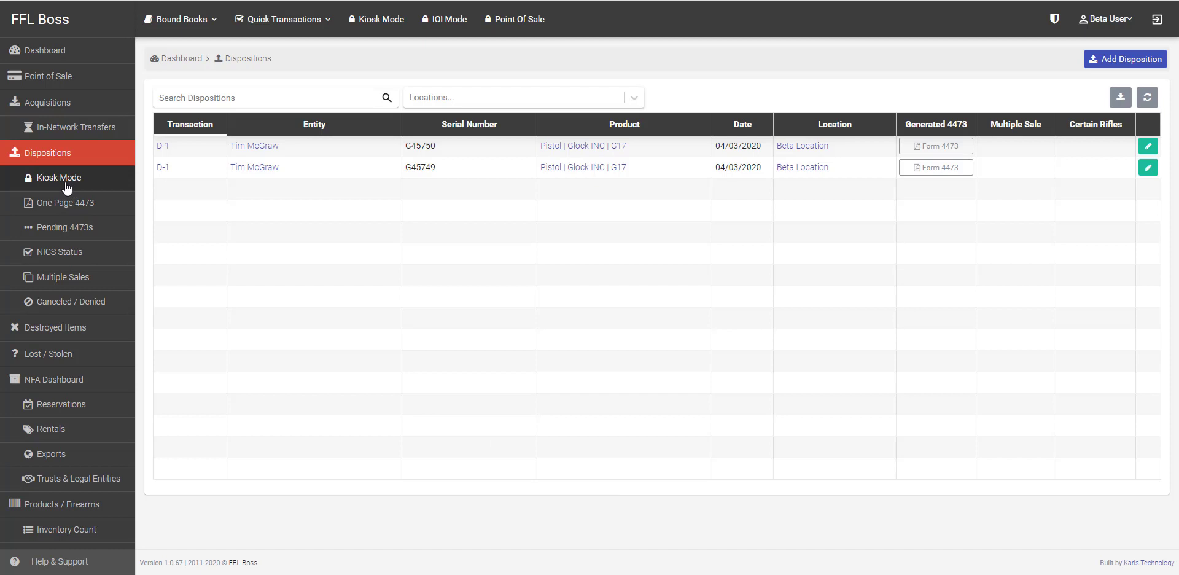
# Step: Lock FFL Boss in kiosk mode with a new four-digit PIN
pyautogui.click(380, 19)
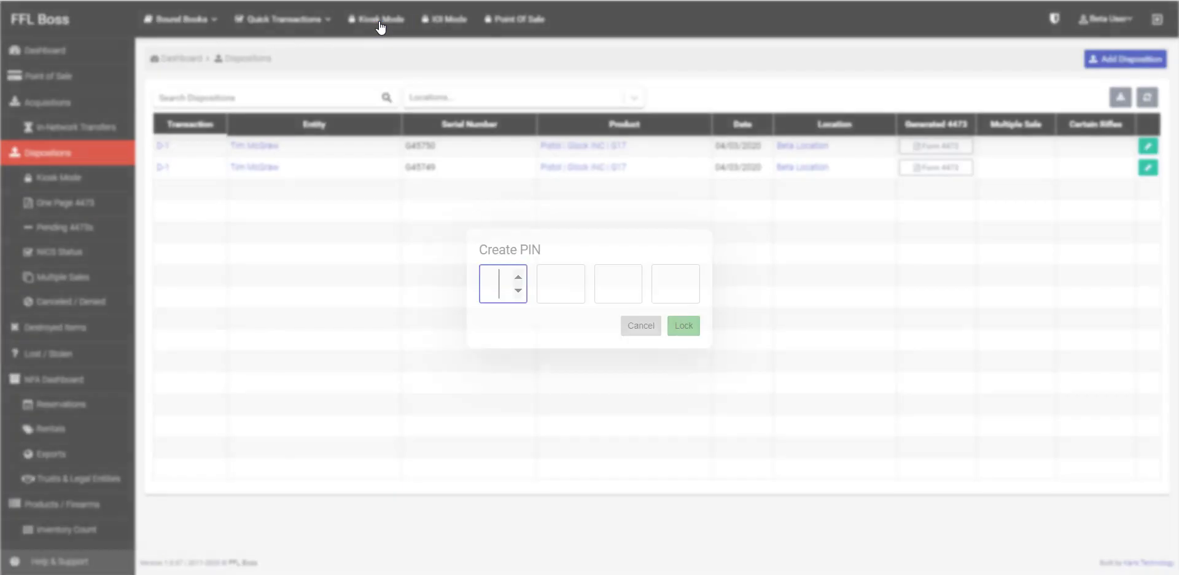
pyautogui.write('1234')
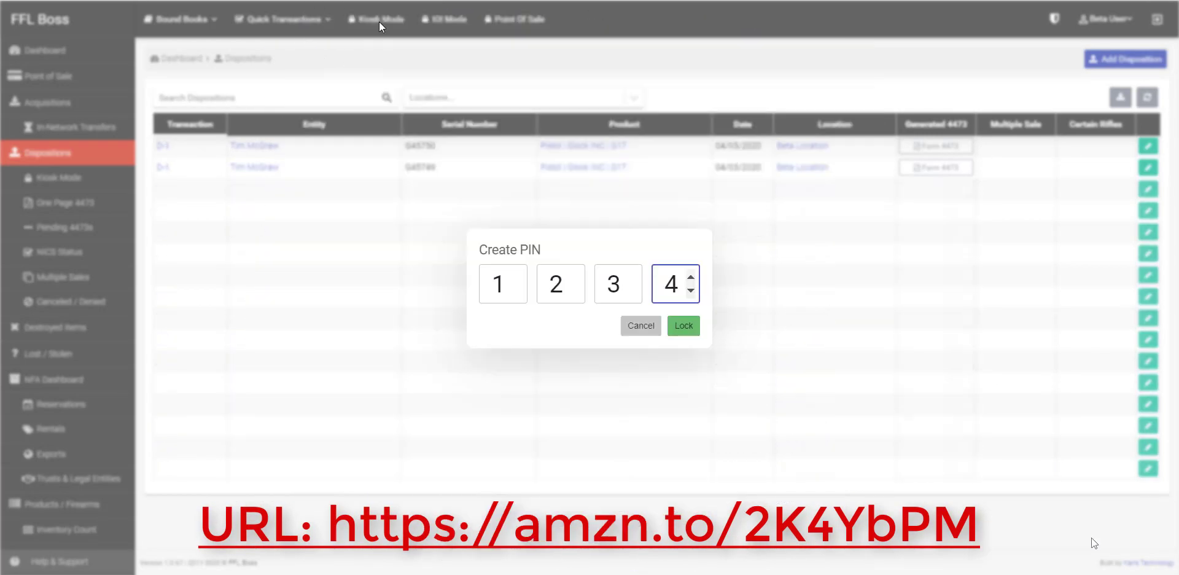
pyautogui.click(378, 21)
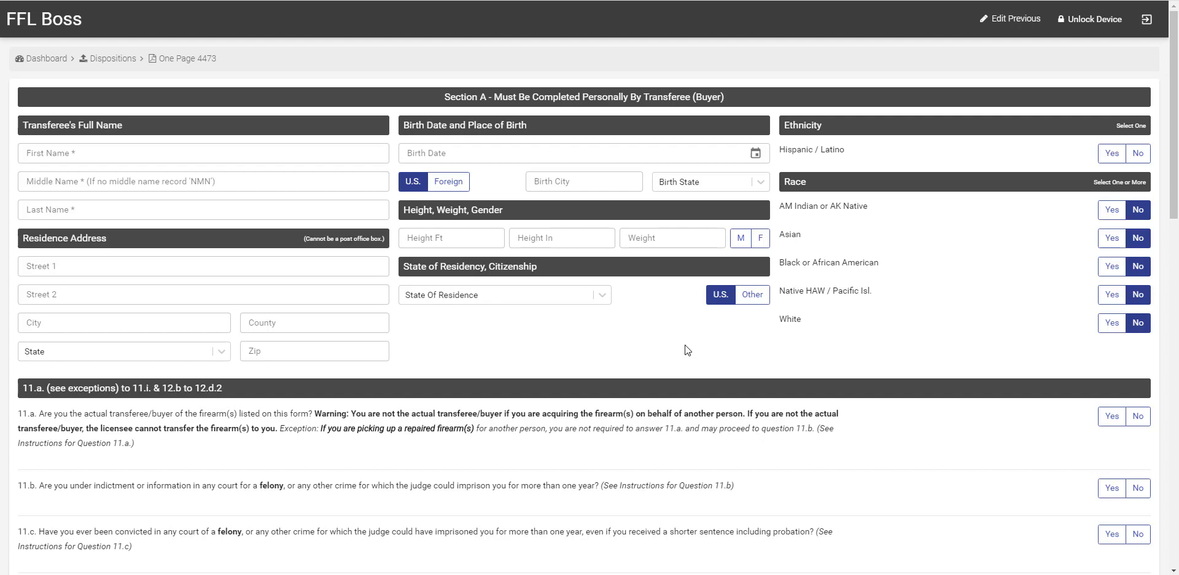
pyautogui.scroll(-15, 684, 344)
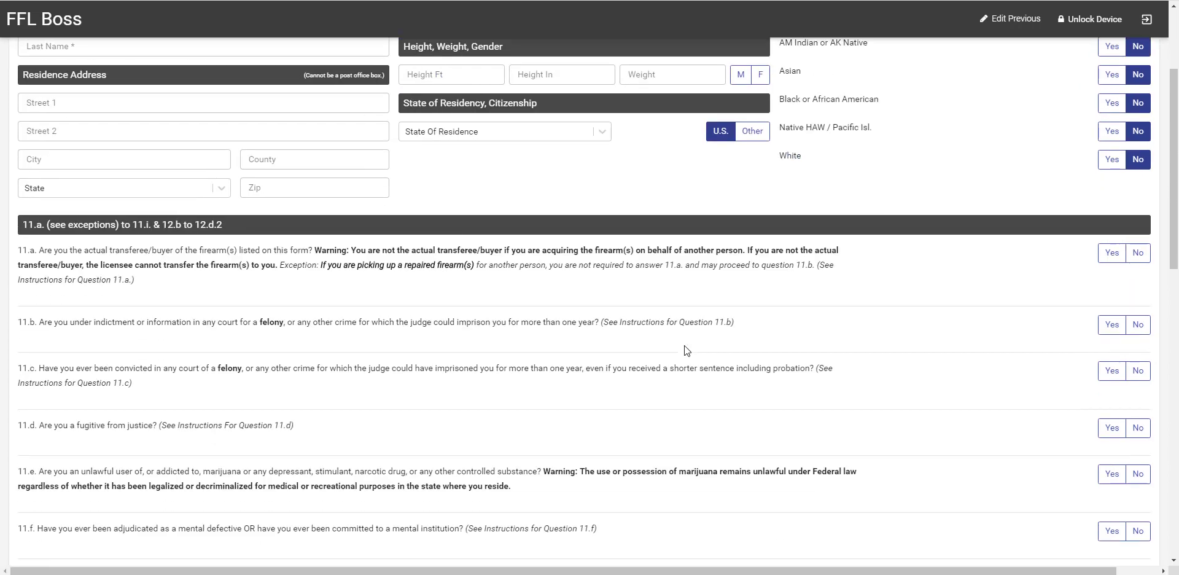
pyautogui.scroll(-2, 690, 429)
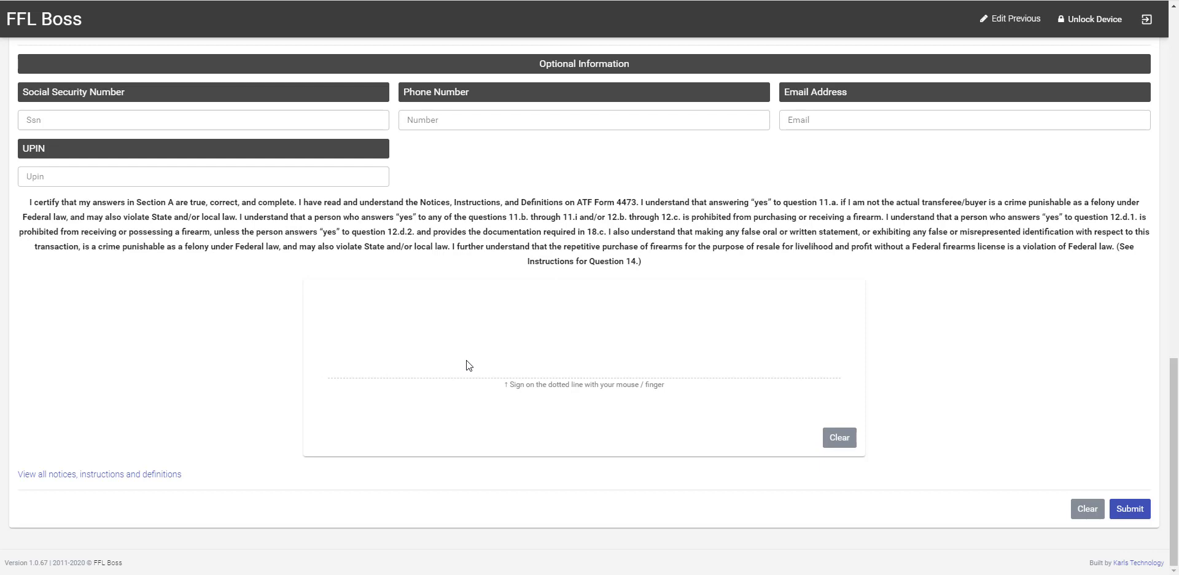
pyautogui.scroll(15, 466, 360)
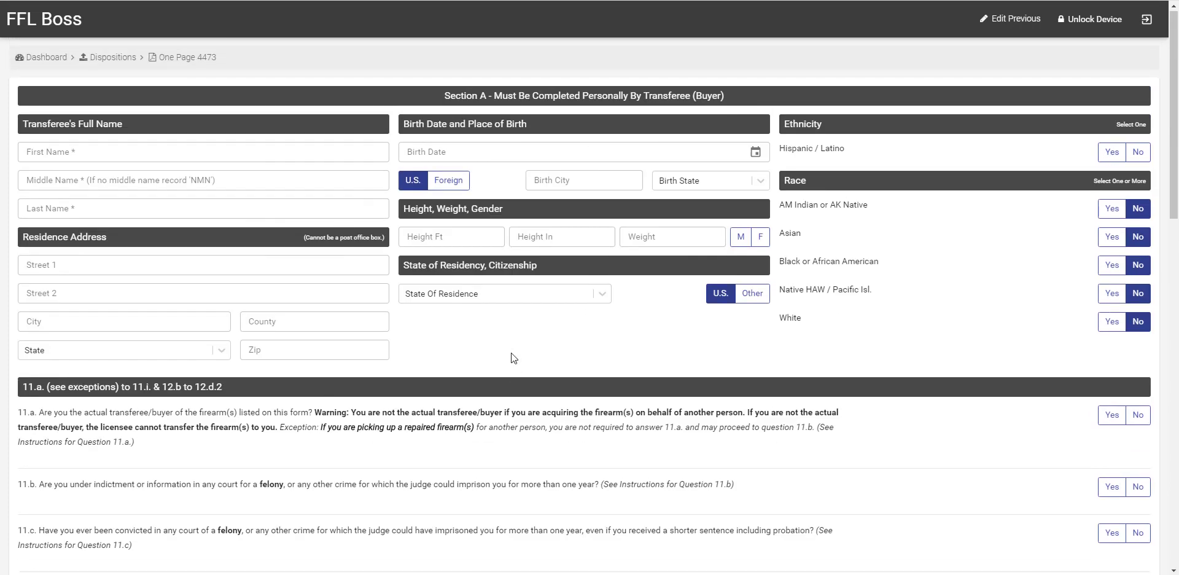
# Step: Set Place of Birth to Foreign and Citizenship to Other, then go to the Alien Number field
pyautogui.click(116, 152)
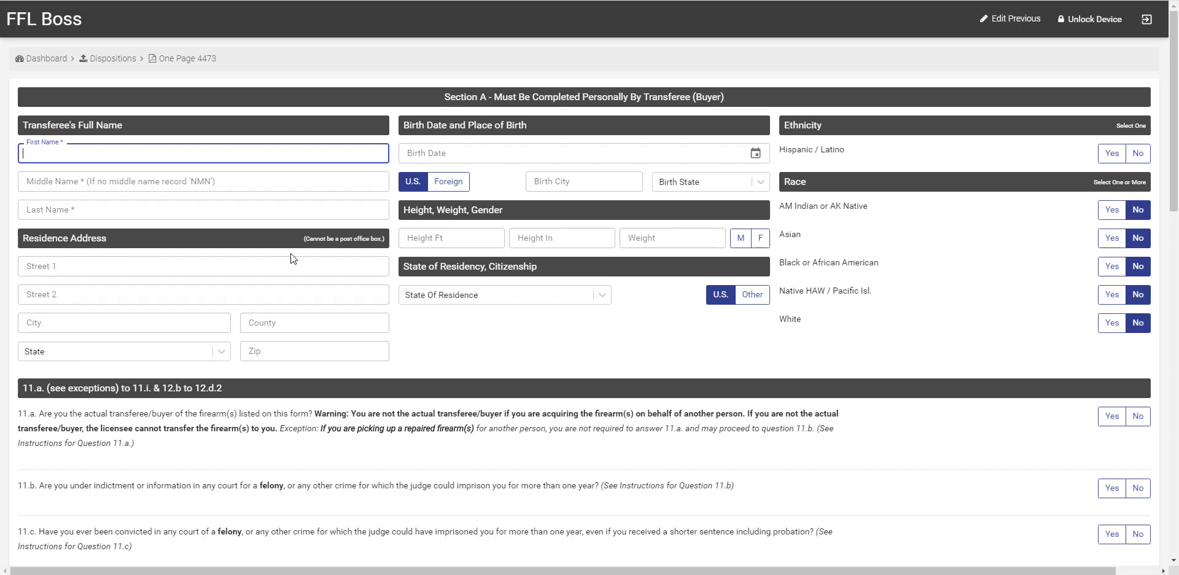
pyautogui.click(437, 192)
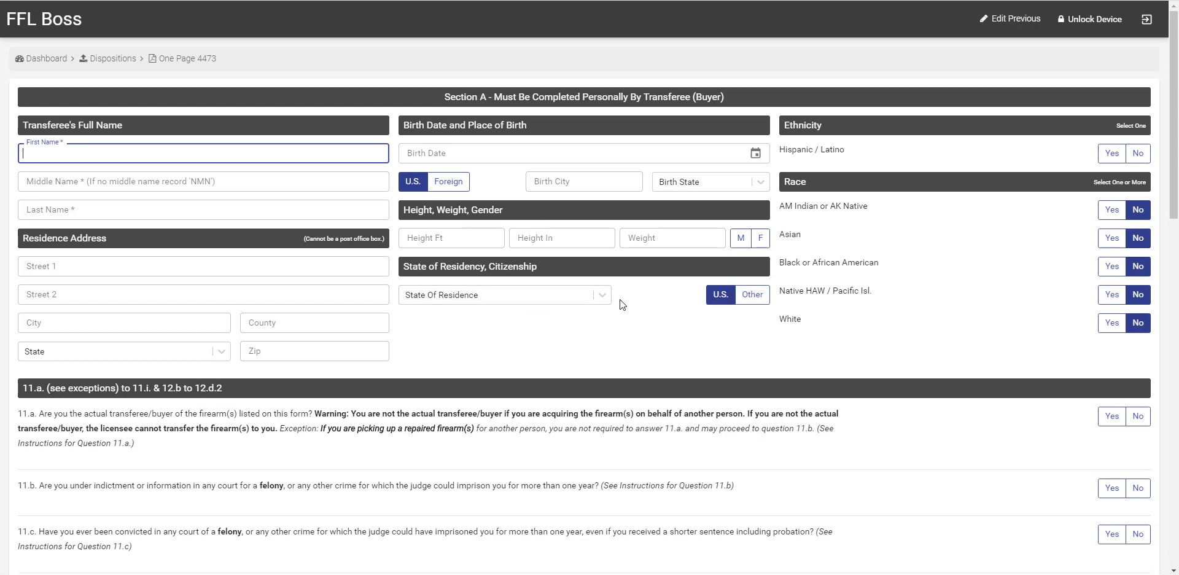
pyautogui.click(450, 185)
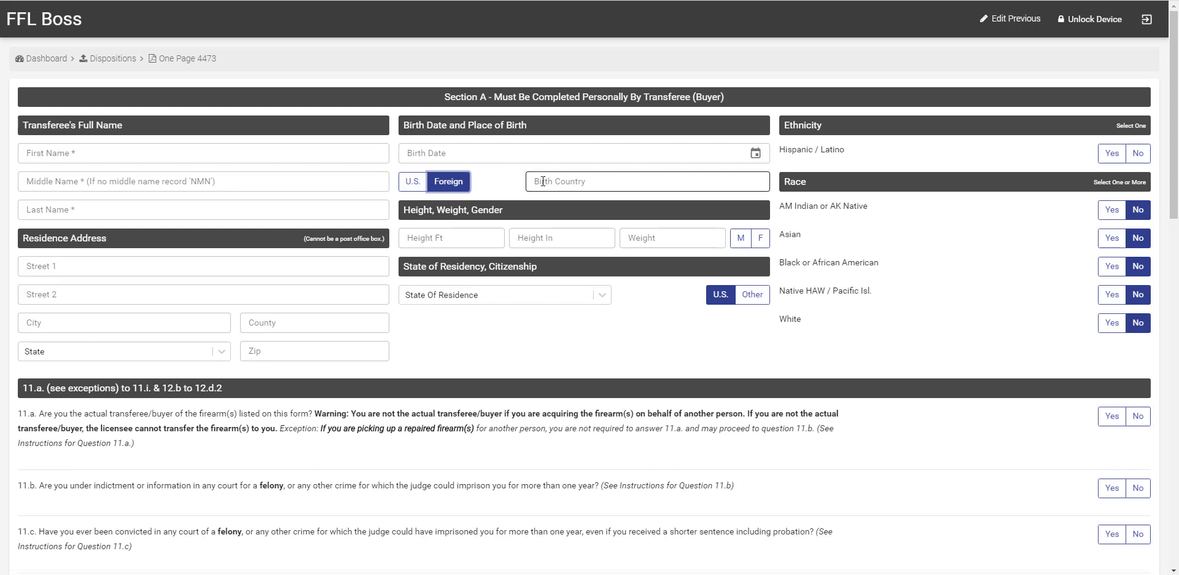
pyautogui.click(606, 190)
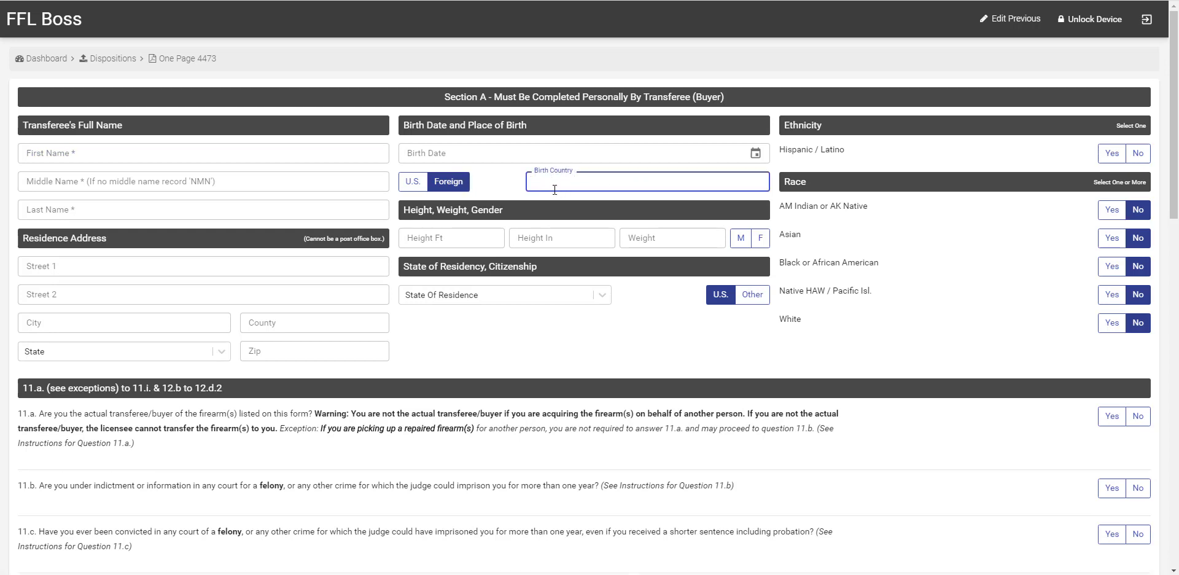
pyautogui.click(753, 296)
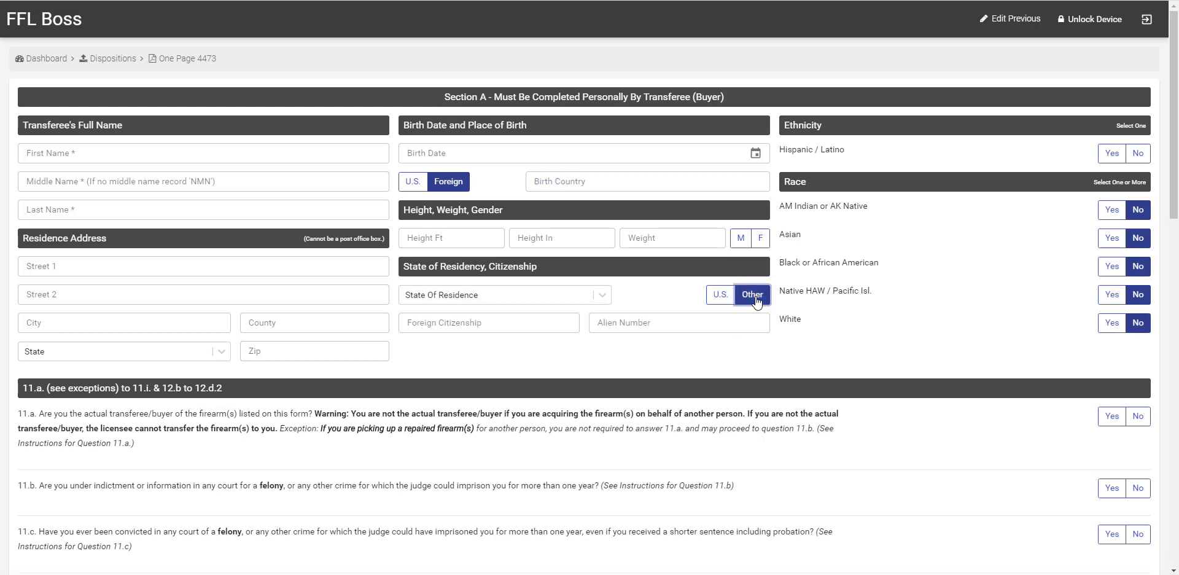
pyautogui.click(477, 326)
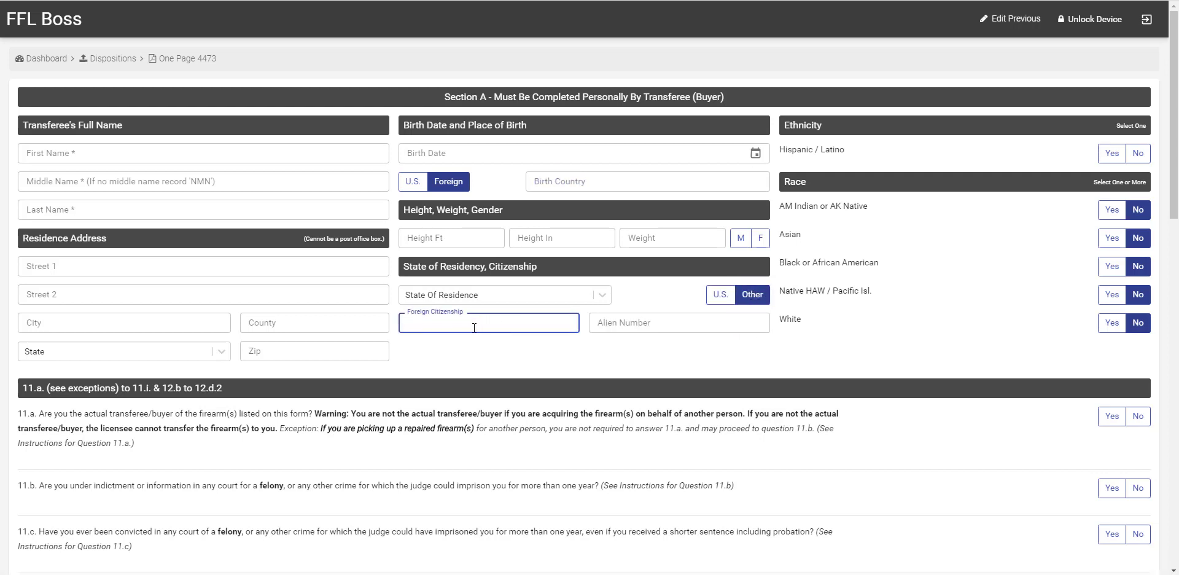
pyautogui.click(635, 328)
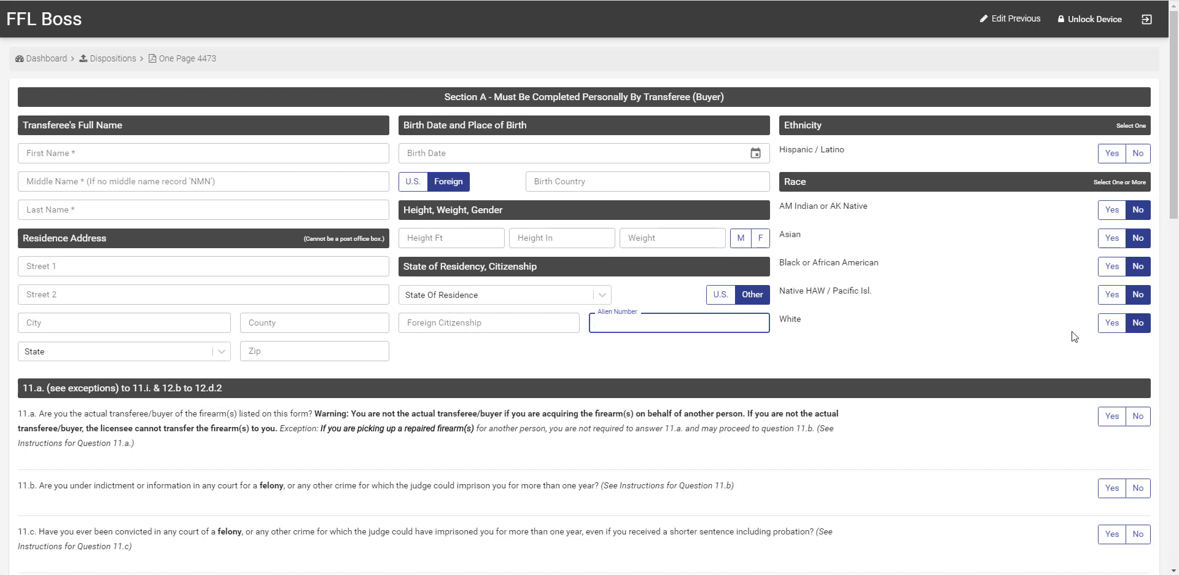
# Step: Answer Yes to question 11.a and No to 11.b, 11.c and 11.d
pyautogui.scroll(-3, 1071, 332)
pyautogui.scroll(-2, 1114, 280)
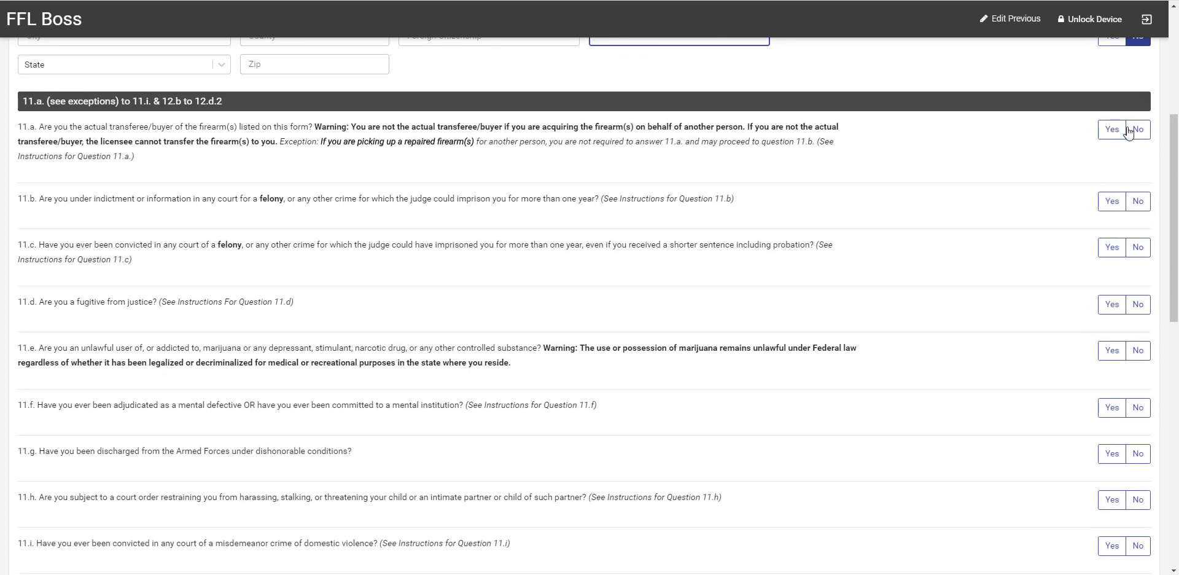
pyautogui.click(1119, 130)
pyautogui.click(1137, 202)
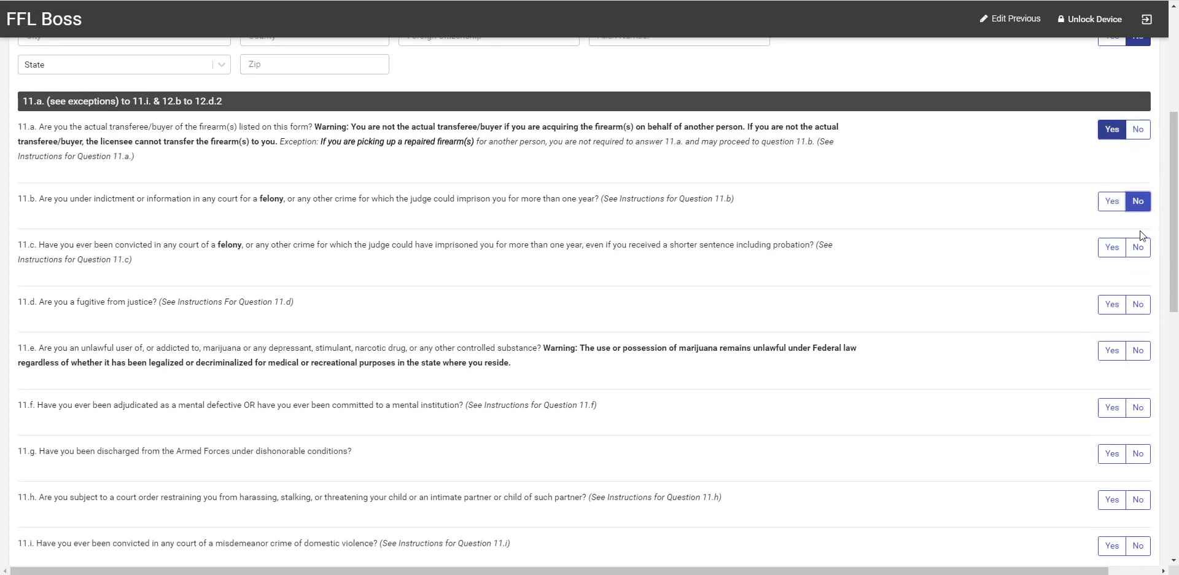
pyautogui.click(1138, 247)
pyautogui.click(1138, 304)
# Step: Answer No to questions 11.e, 11.f and 11.g
pyautogui.scroll(-3, 1157, 268)
pyautogui.click(1137, 187)
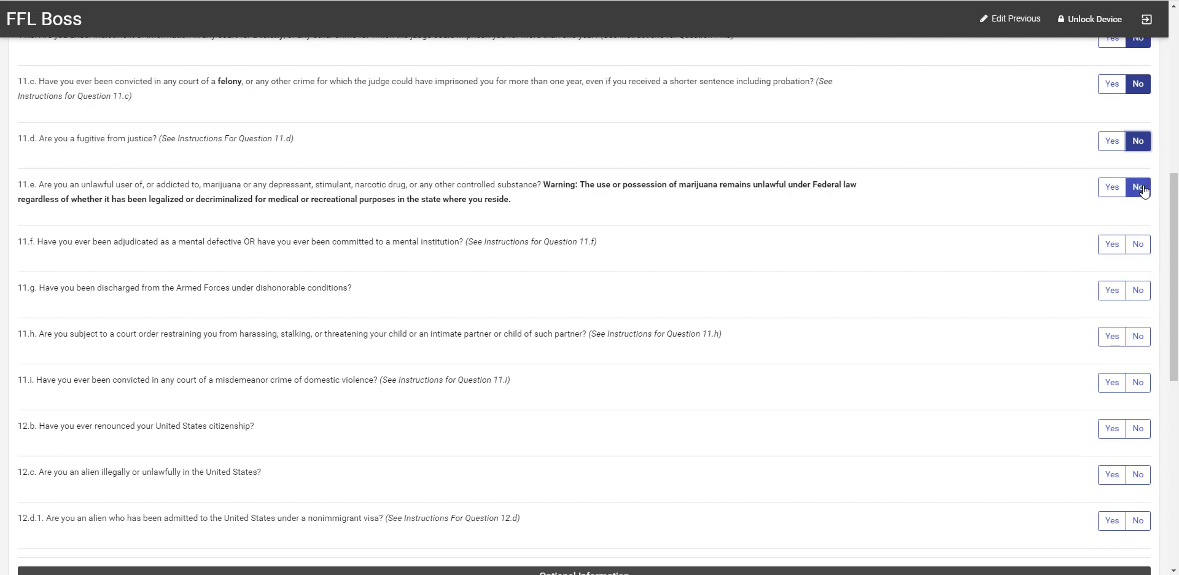
pyautogui.click(1138, 244)
pyautogui.click(1138, 290)
pyautogui.scroll(6, 1037, 362)
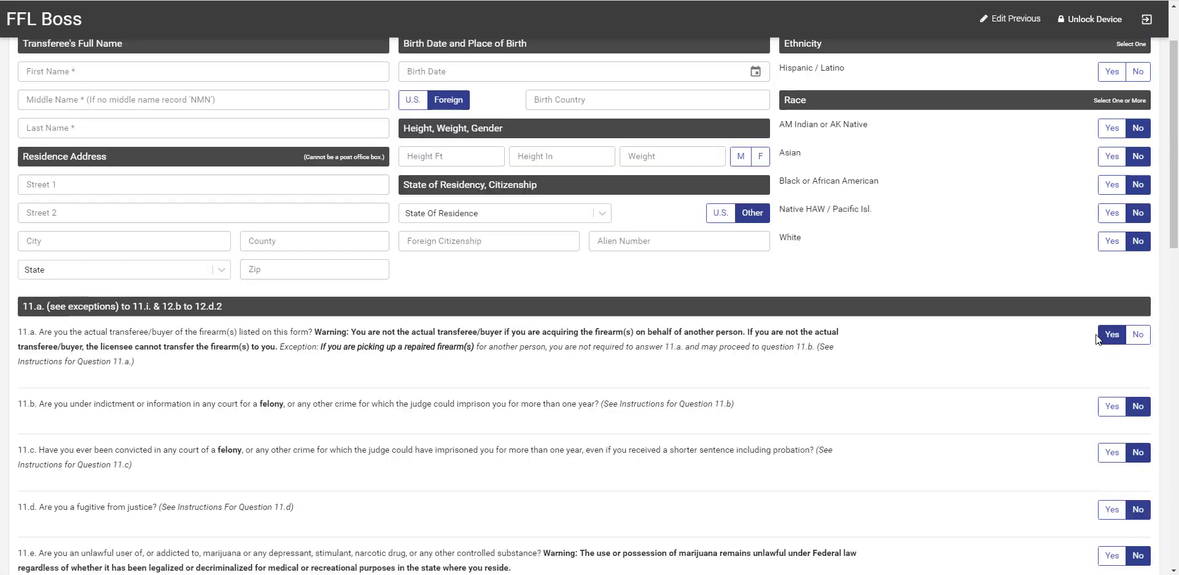
pyautogui.scroll(-12, 1124, 316)
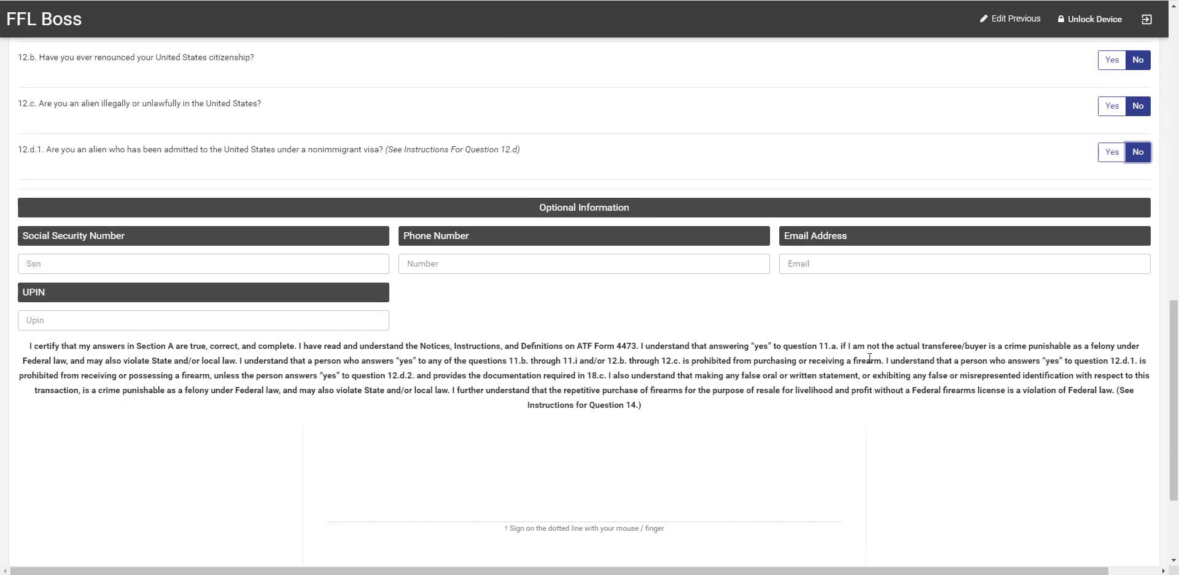
# Step: Step through the optional SSN, Phone and Email fields without entering values
pyautogui.click(105, 265)
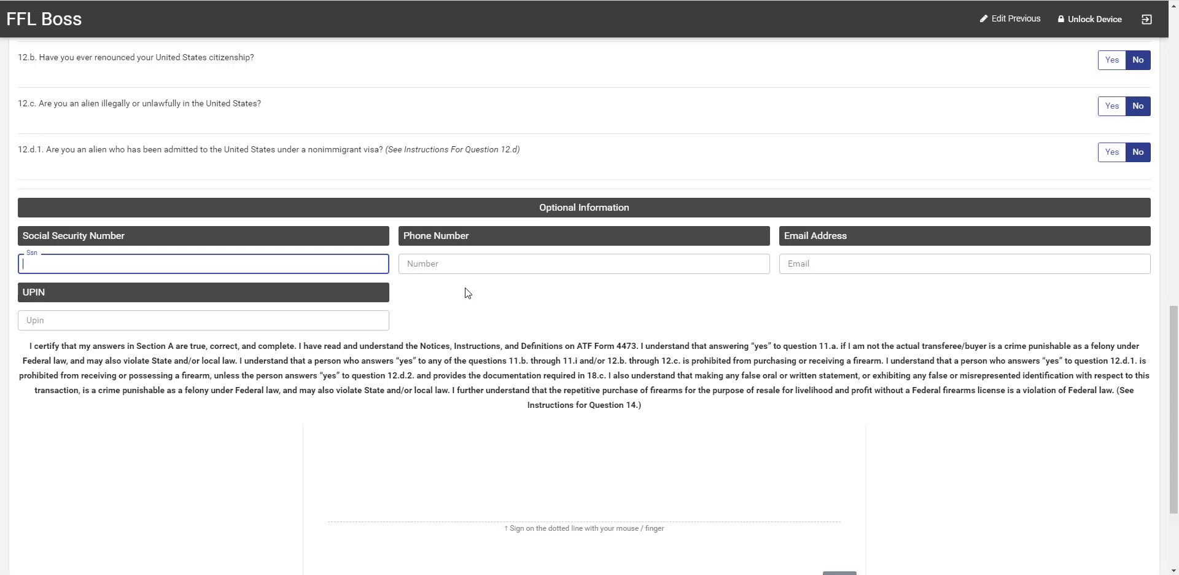
pyautogui.click(434, 264)
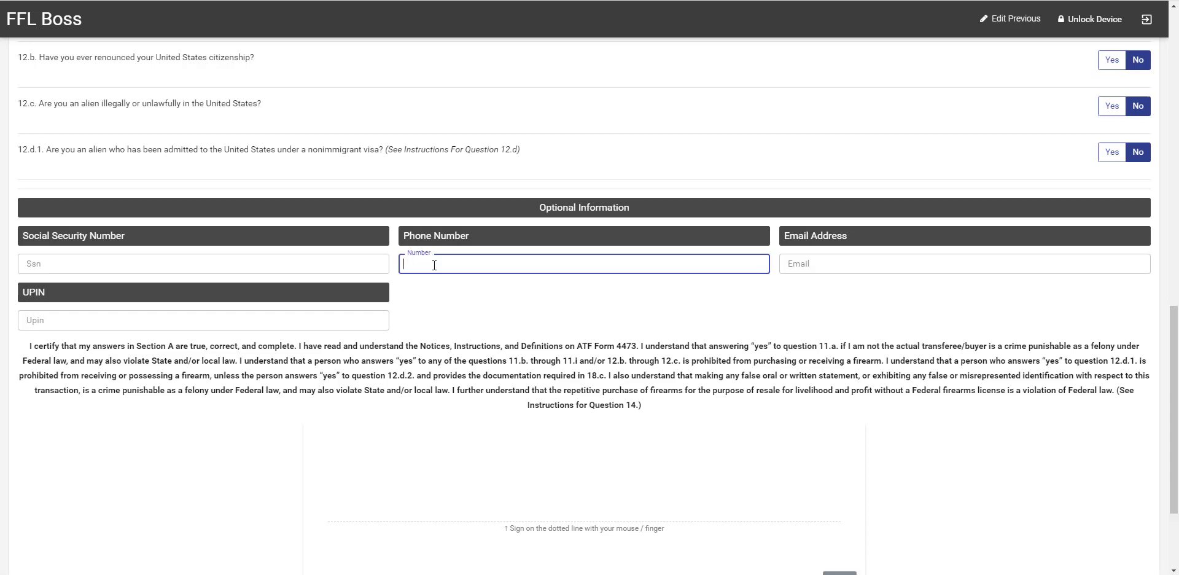
pyautogui.click(878, 269)
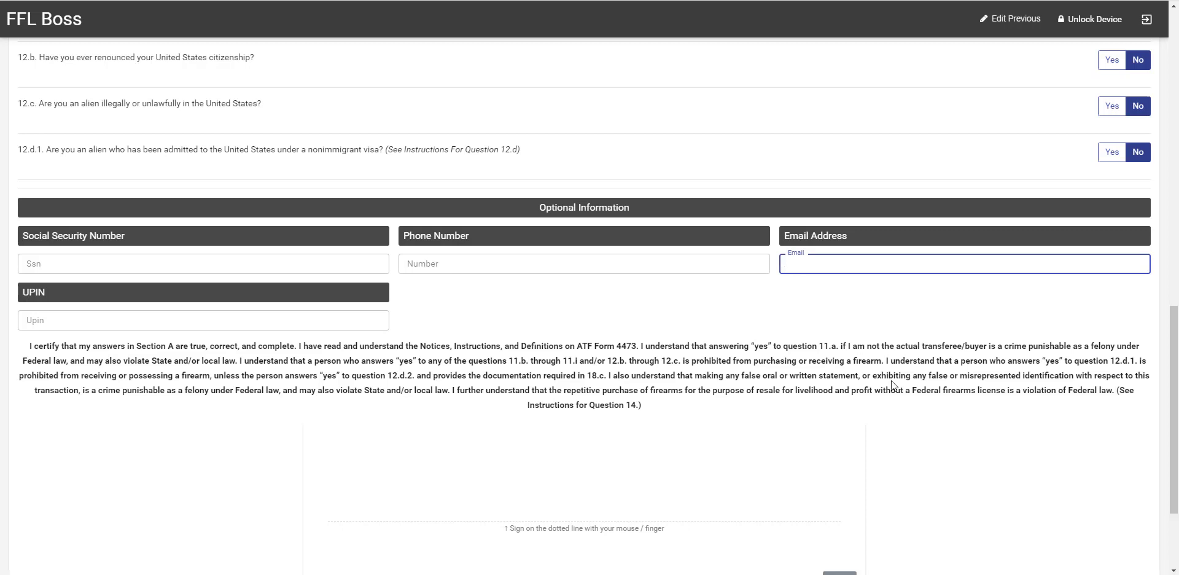
# Step: Hand-draw the buyer's signature in the certification signature box
pyautogui.moveTo(375, 514); pyautogui.dragTo(396, 464)
pyautogui.moveTo(424, 511)
pyautogui.mouseDown()
pyautogui.moveTo(445, 524)
pyautogui.moveTo(586, 470)
pyautogui.moveTo(682, 466)
pyautogui.moveTo(682, 492)
pyautogui.moveTo(731, 481)
pyautogui.mouseUp()
pyautogui.click(726, 439)
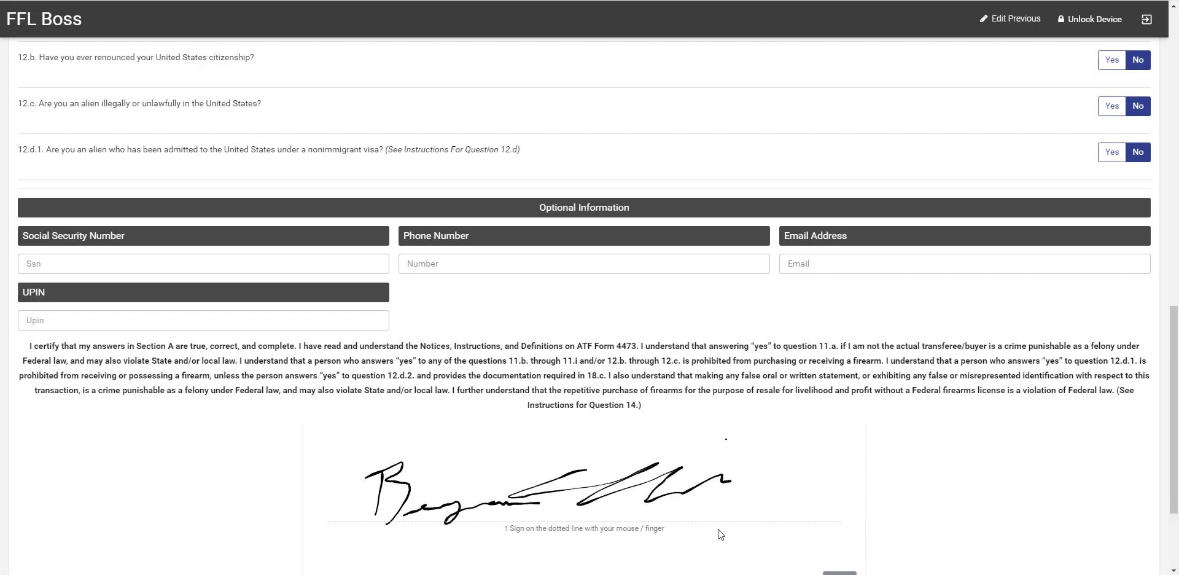
pyautogui.scroll(-3, 588, 520)
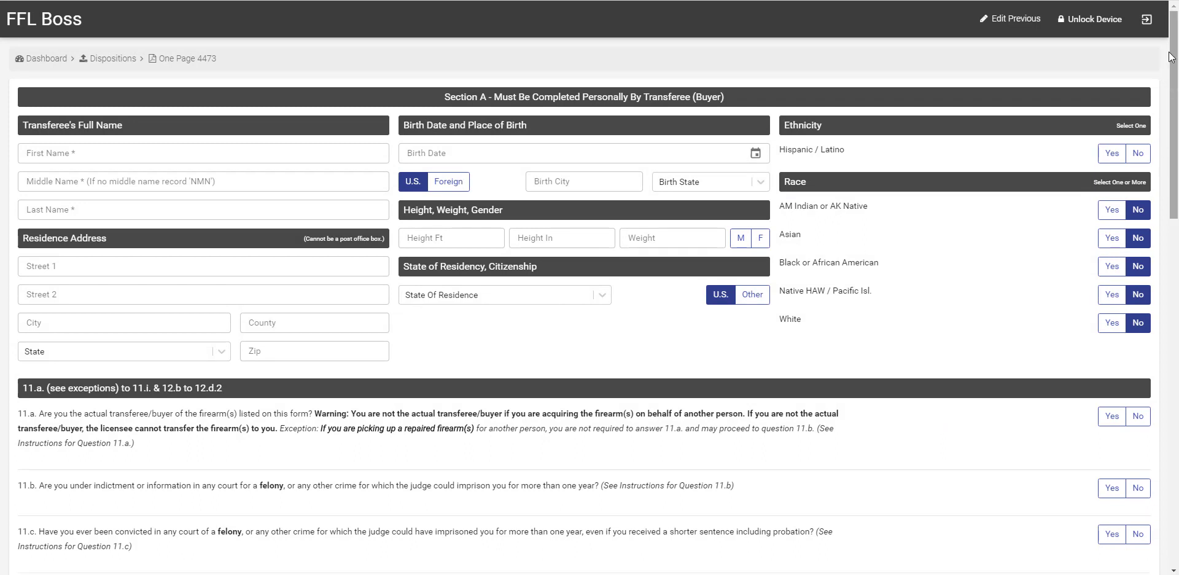
# Step: Unlock the device with the kiosk PIN and go to the Pending 4473s list
pyautogui.click(1094, 19)
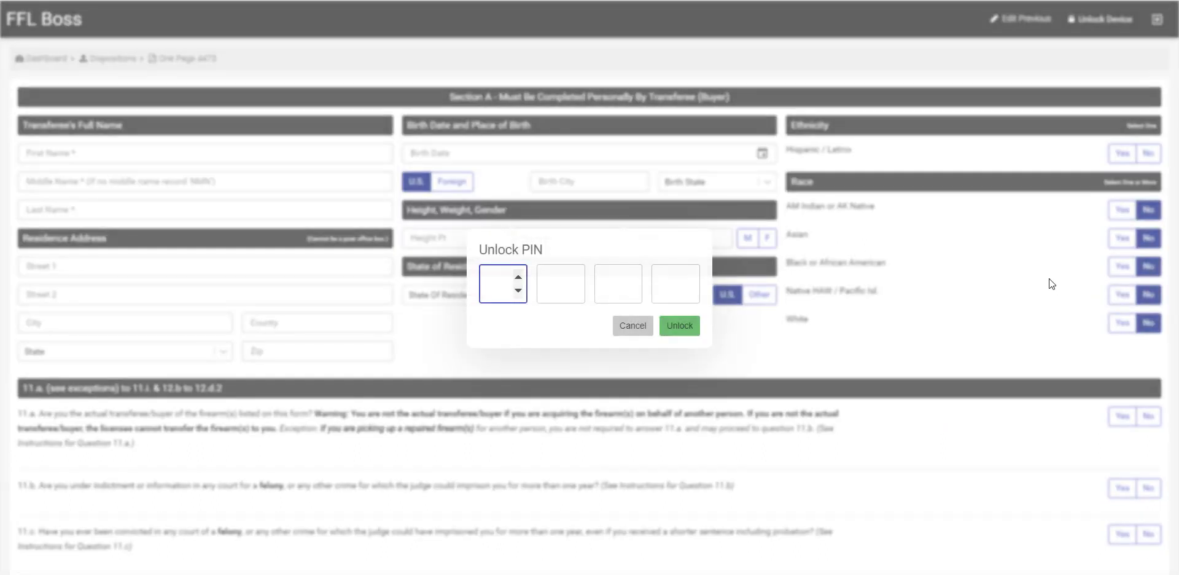
pyautogui.write('1234')
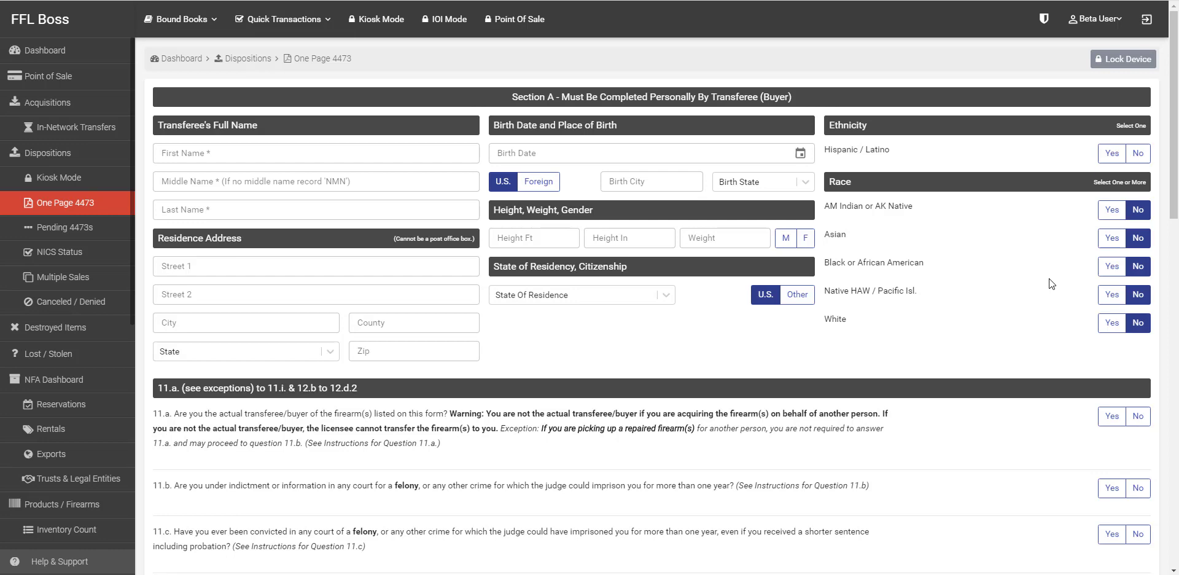
pyautogui.click(58, 229)
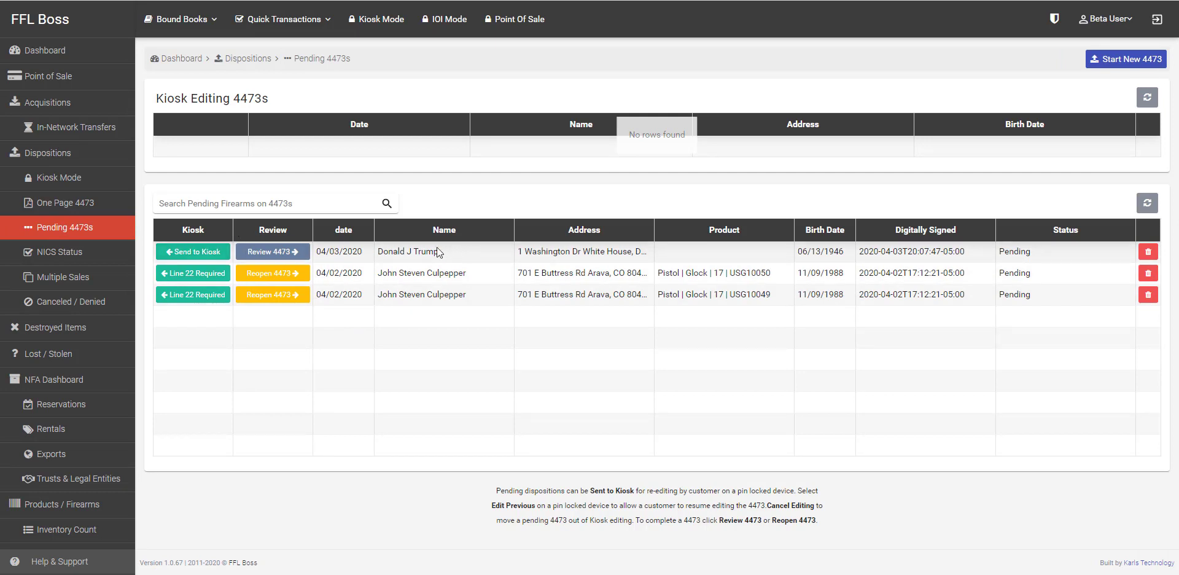
# Step: Review the newest 04/03/2020 pending 4473 and scroll down to its signature
pyautogui.click(294, 253)
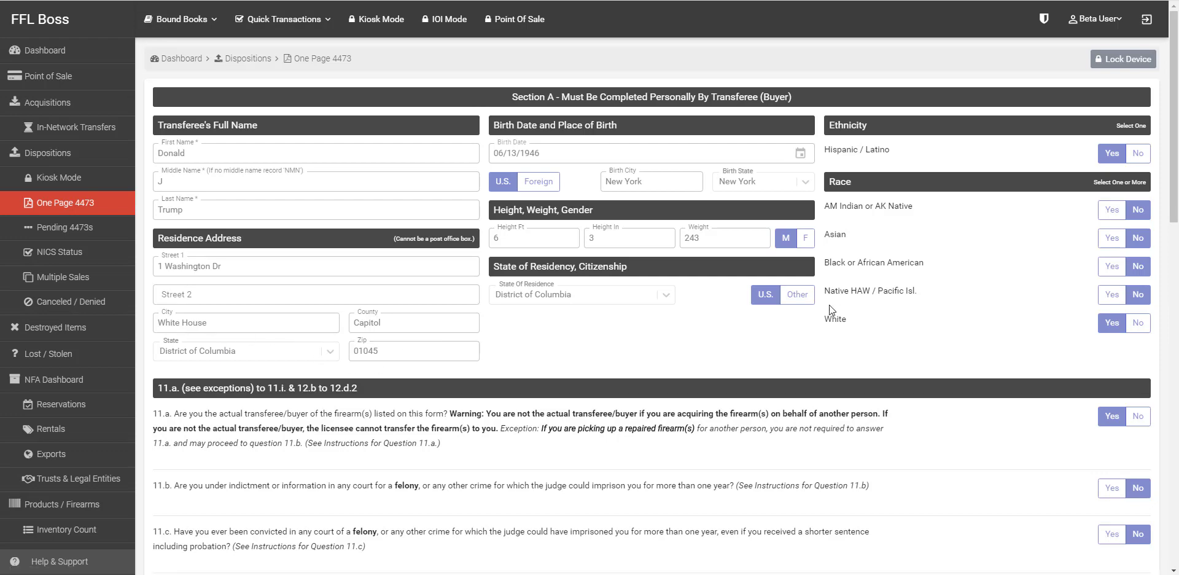
pyautogui.scroll(-12, 1011, 314)
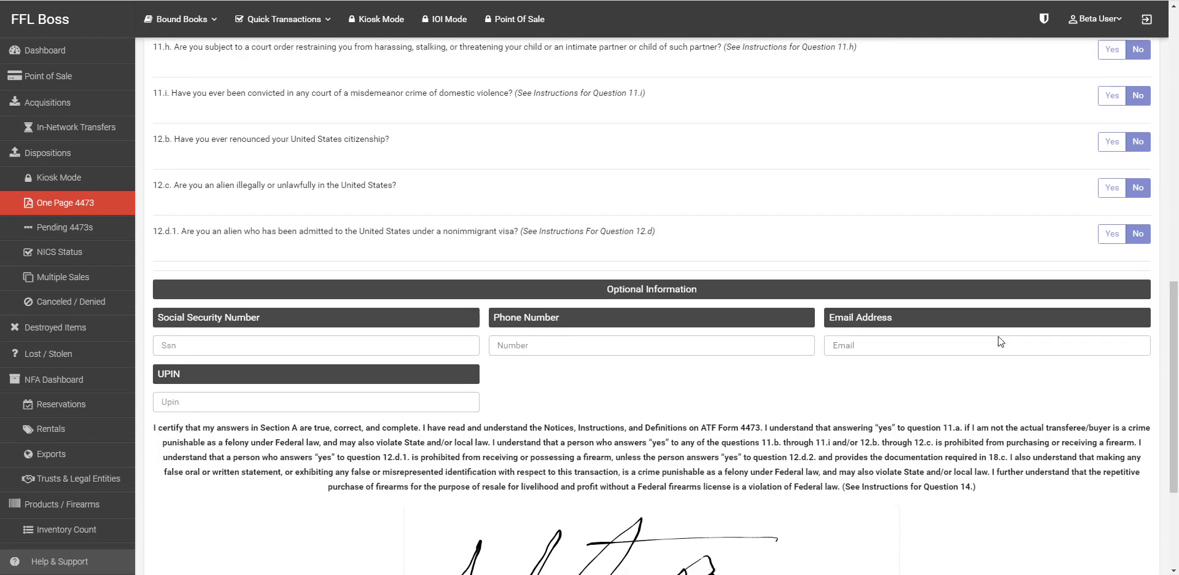
pyautogui.scroll(-3, 998, 339)
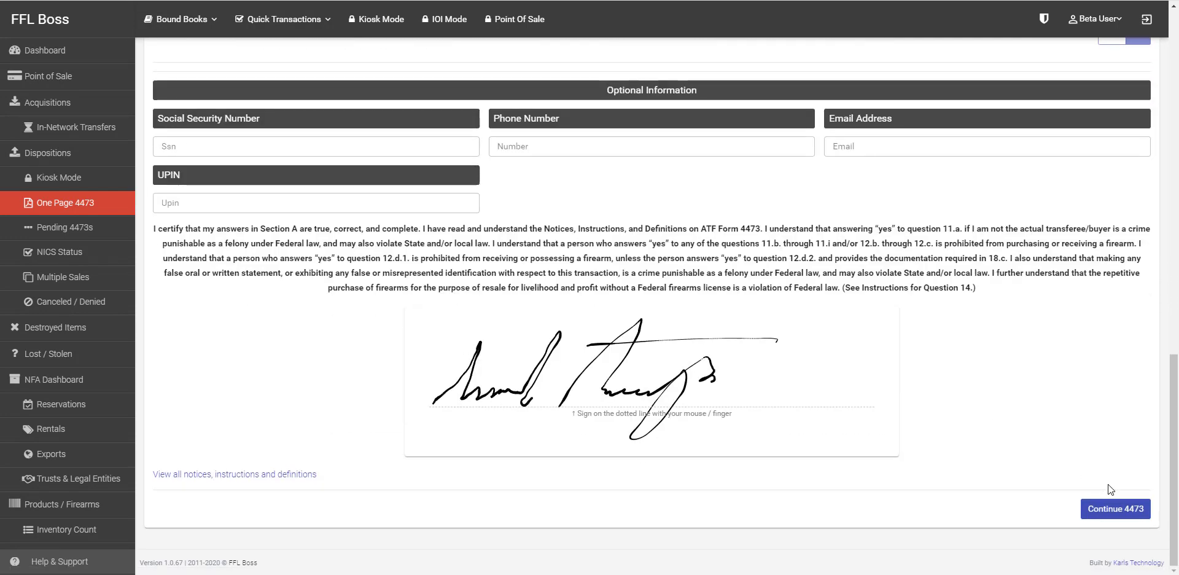
# Step: Continue the 4473 to Section B and ignore the Out of State warnings
pyautogui.click(1123, 515)
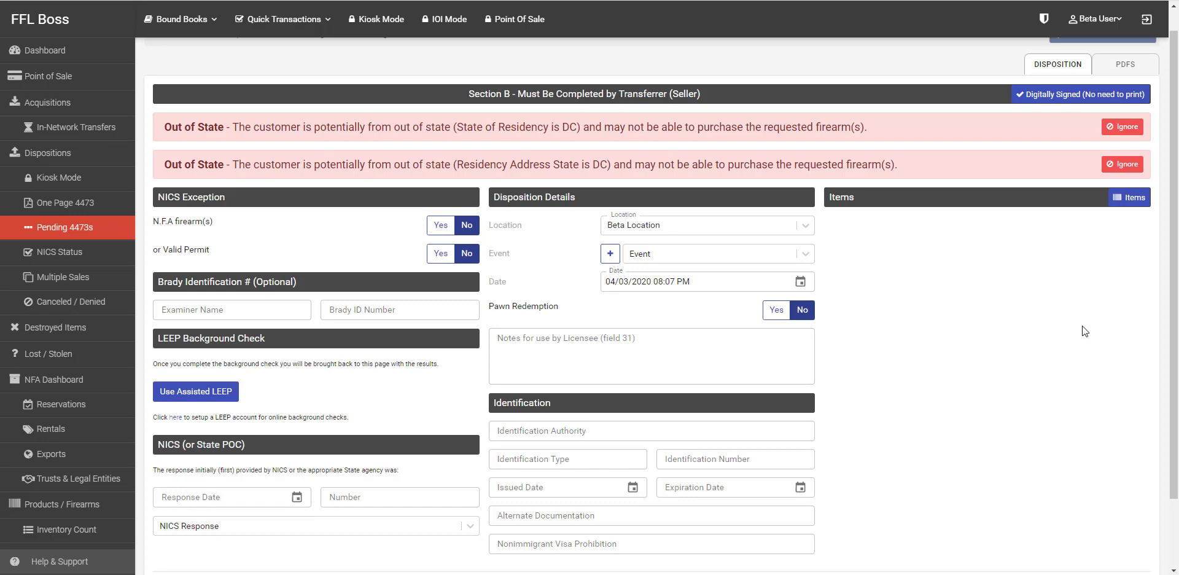
pyautogui.click(1122, 128)
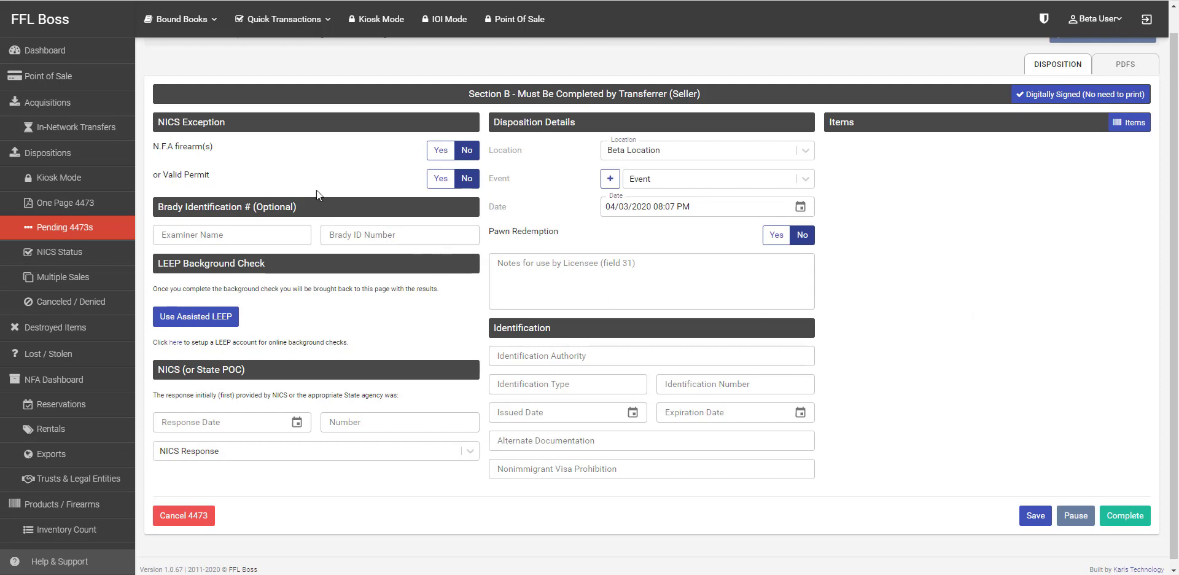
pyautogui.click(438, 151)
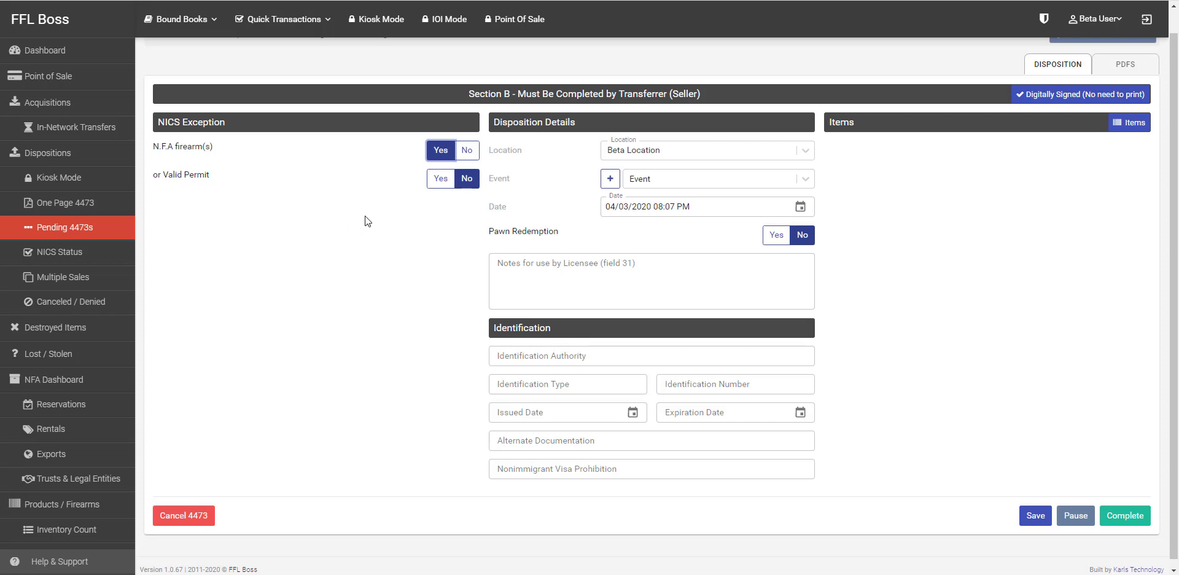
pyautogui.click(465, 153)
pyautogui.click(439, 179)
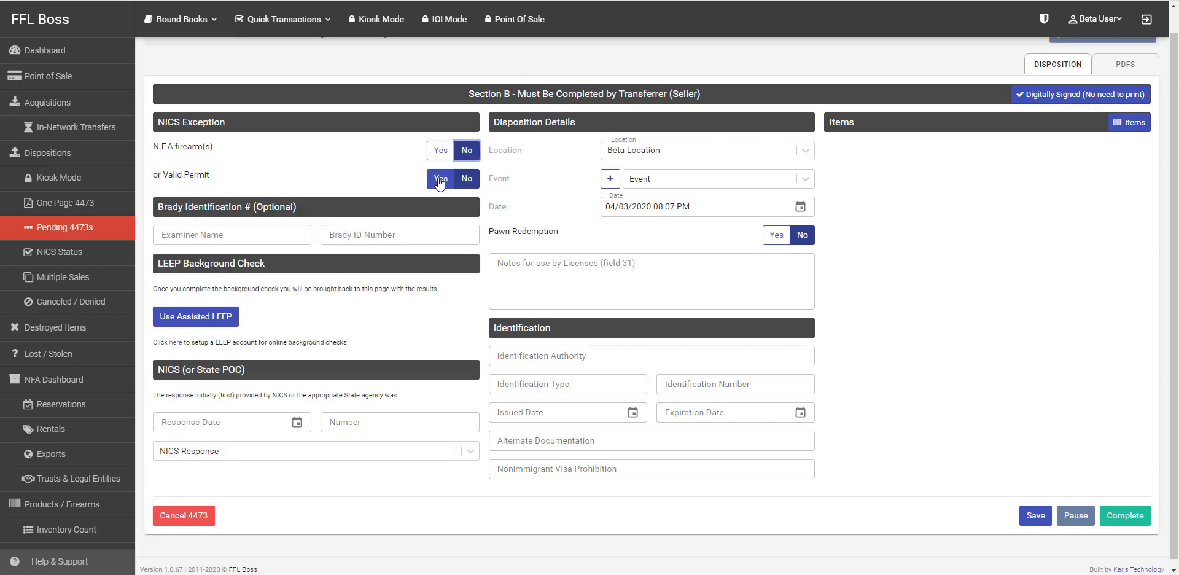
pyautogui.click(439, 178)
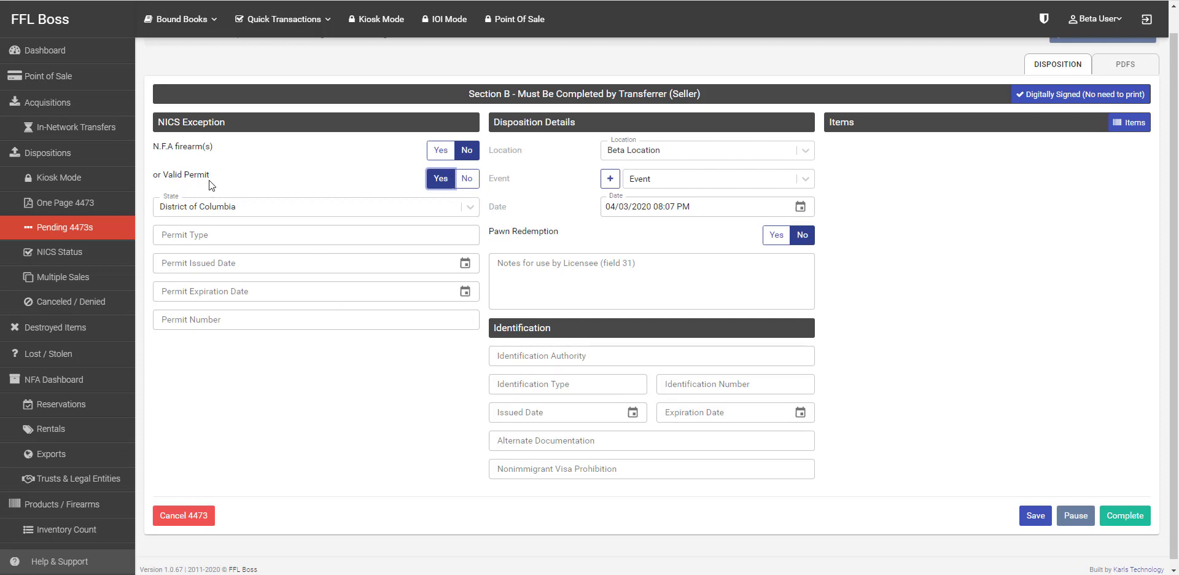
pyautogui.moveTo(161, 175); pyautogui.dragTo(210, 175)
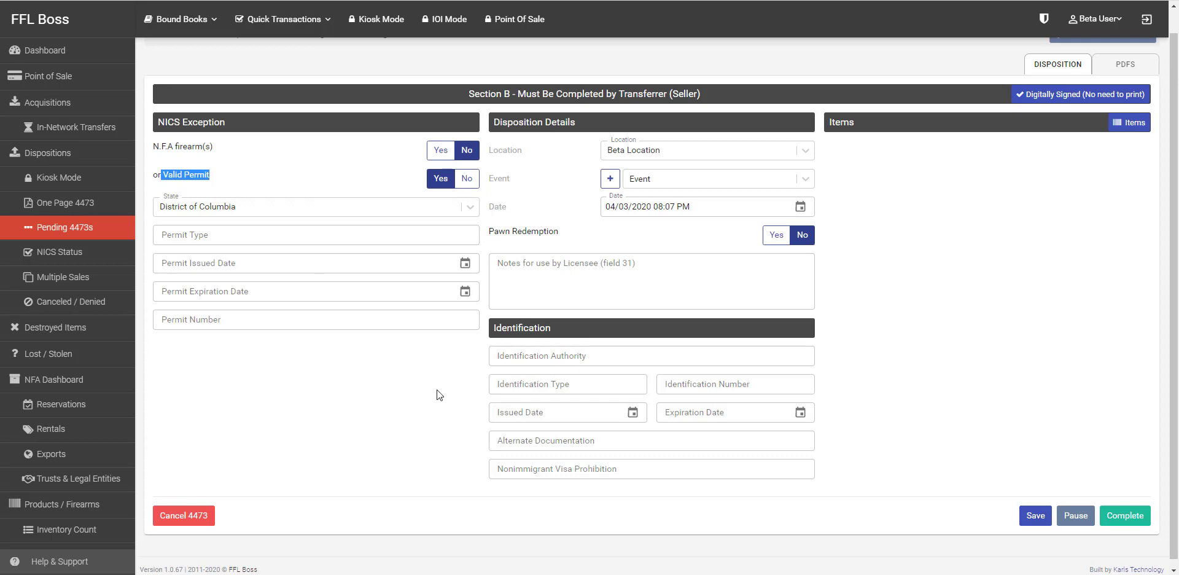
pyautogui.click(466, 179)
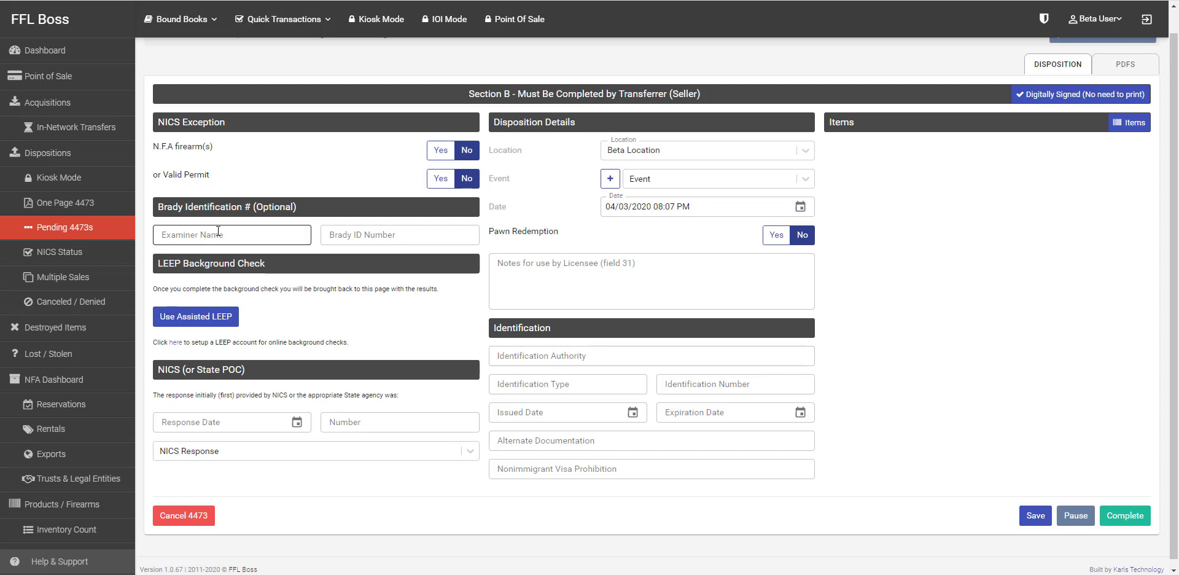
pyautogui.scroll(-1, 280, 309)
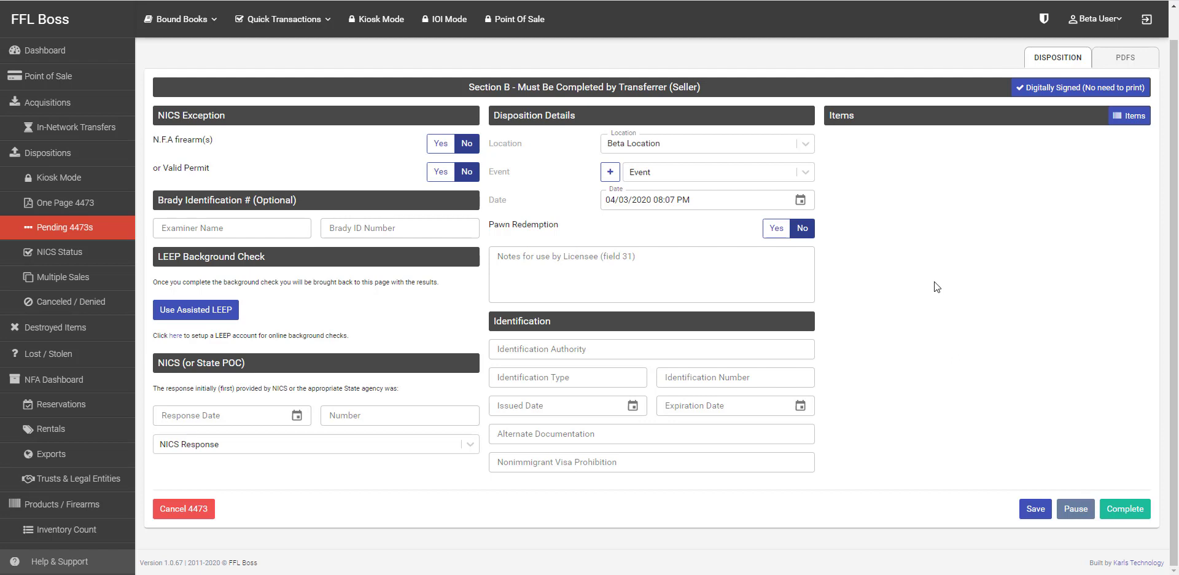
pyautogui.click(195, 312)
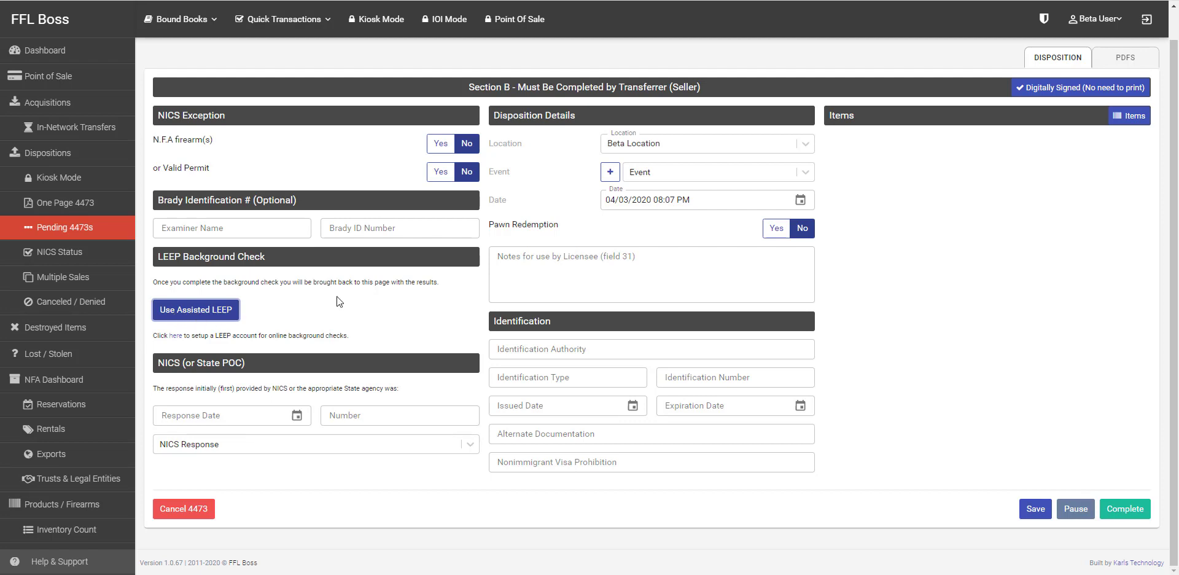
pyautogui.click(1100, 22)
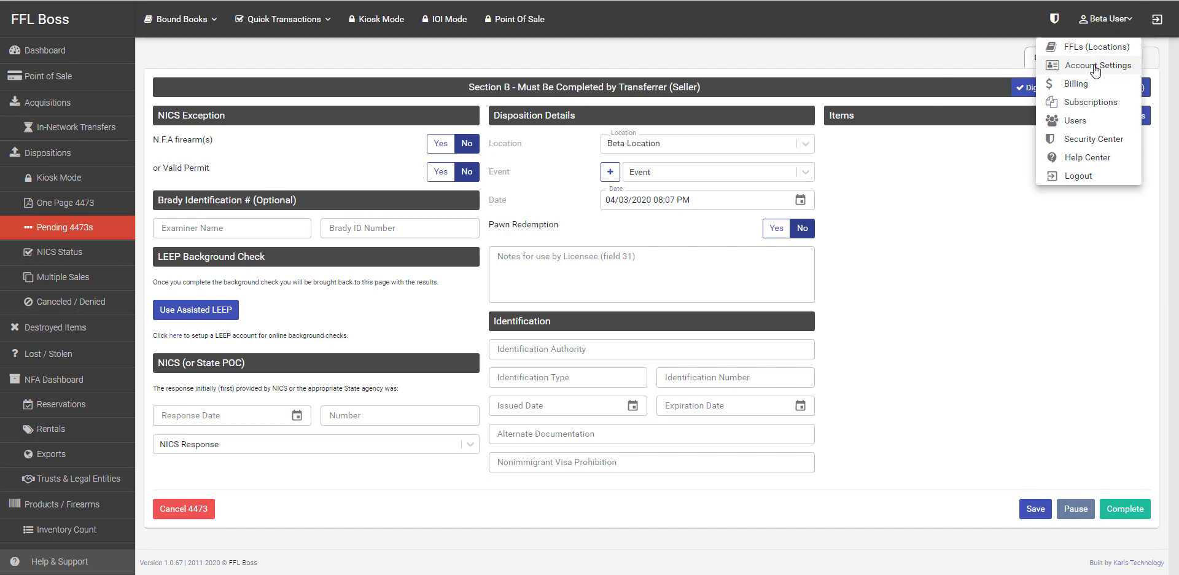
pyautogui.click(474, 330)
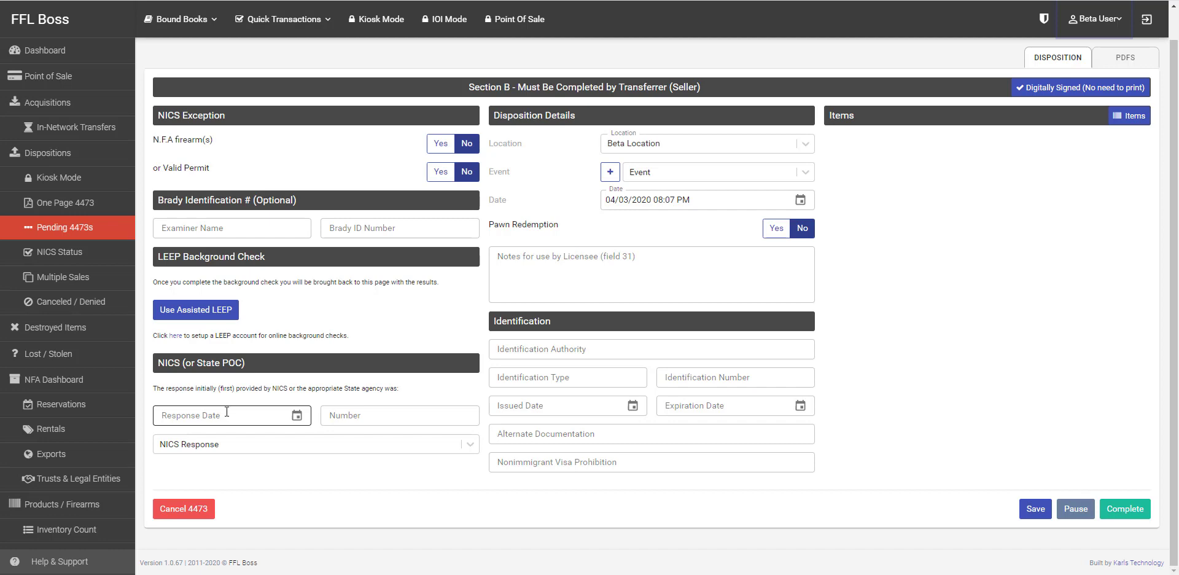
# Step: Set the NICS response date to April 3, 2020 and enter the NICS transaction number
pyautogui.click(295, 417)
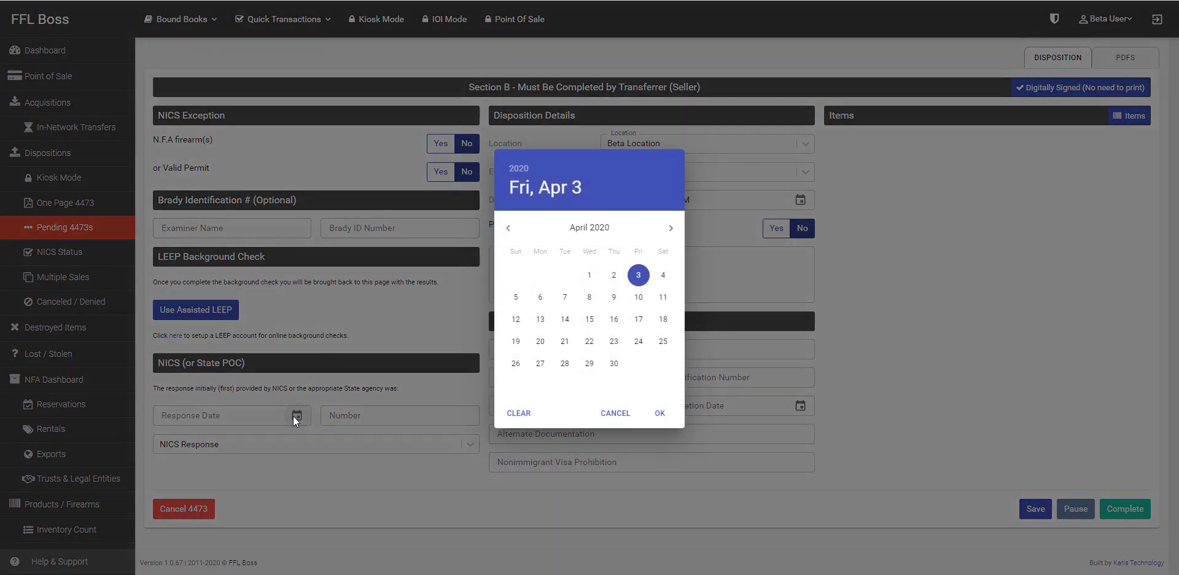
pyautogui.click(638, 275)
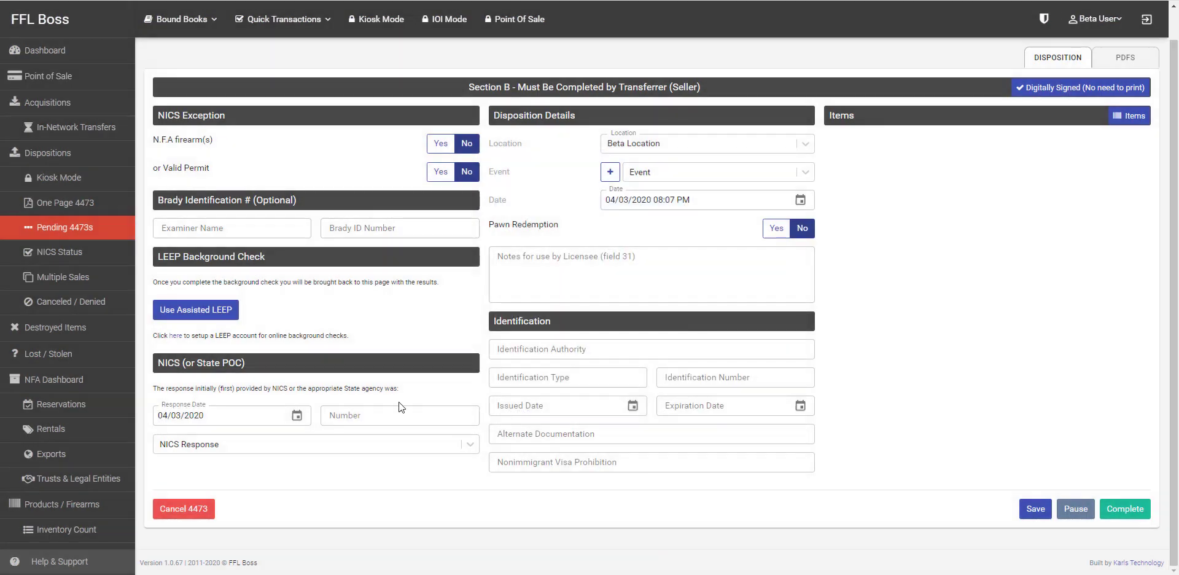
pyautogui.click(396, 416)
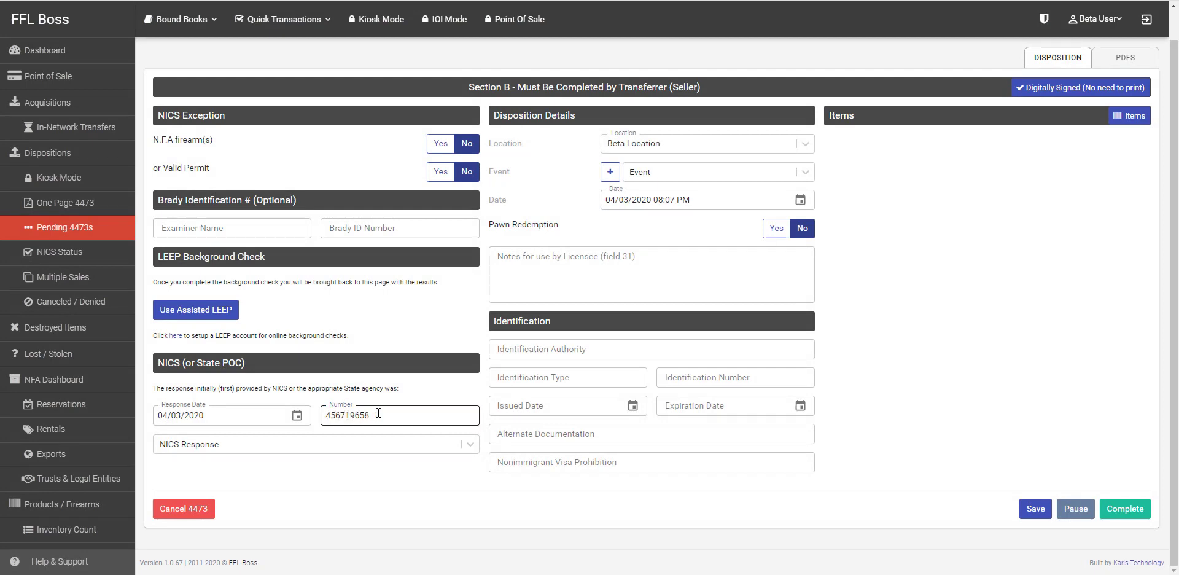
pyautogui.click(565, 350)
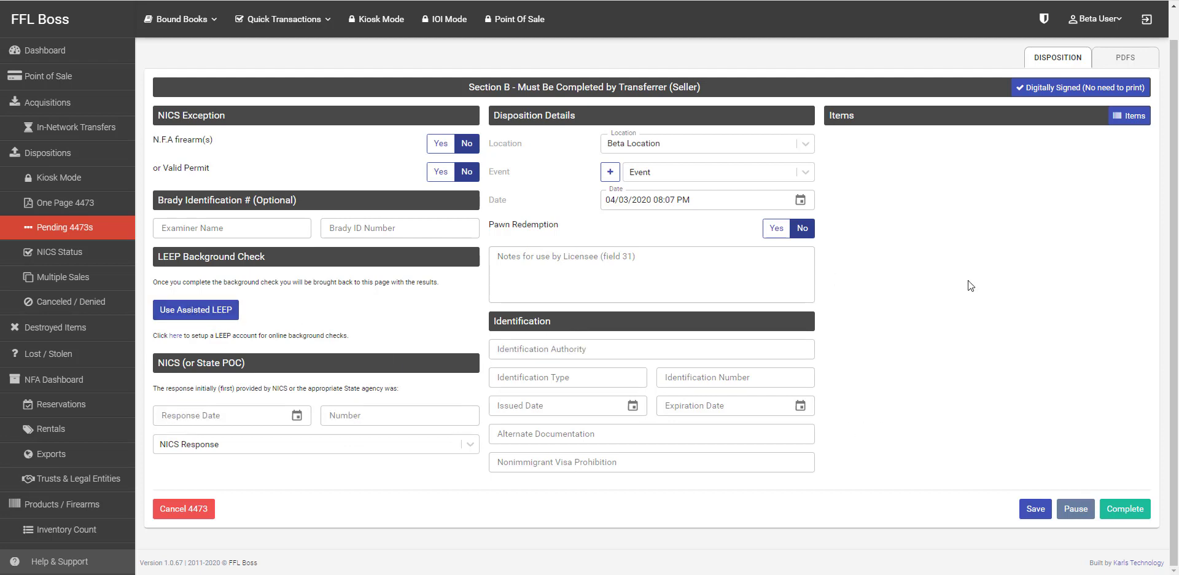
# Step: Add in-stock Glock G17 pistols G45748 and G45747 to the 4473
pyautogui.click(1126, 118)
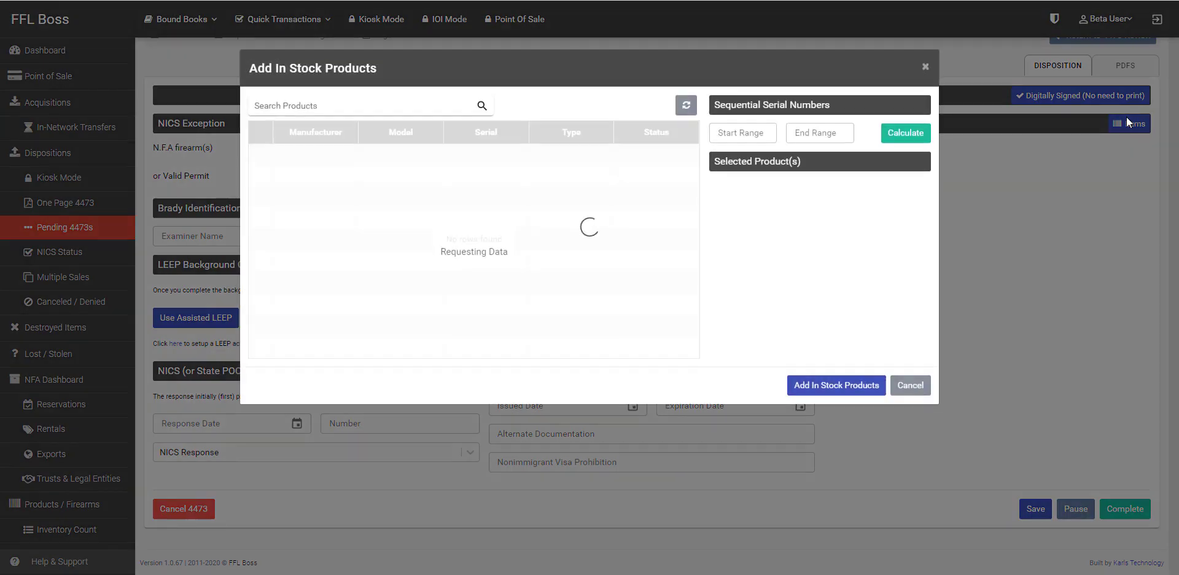
pyautogui.click(261, 155)
pyautogui.click(261, 173)
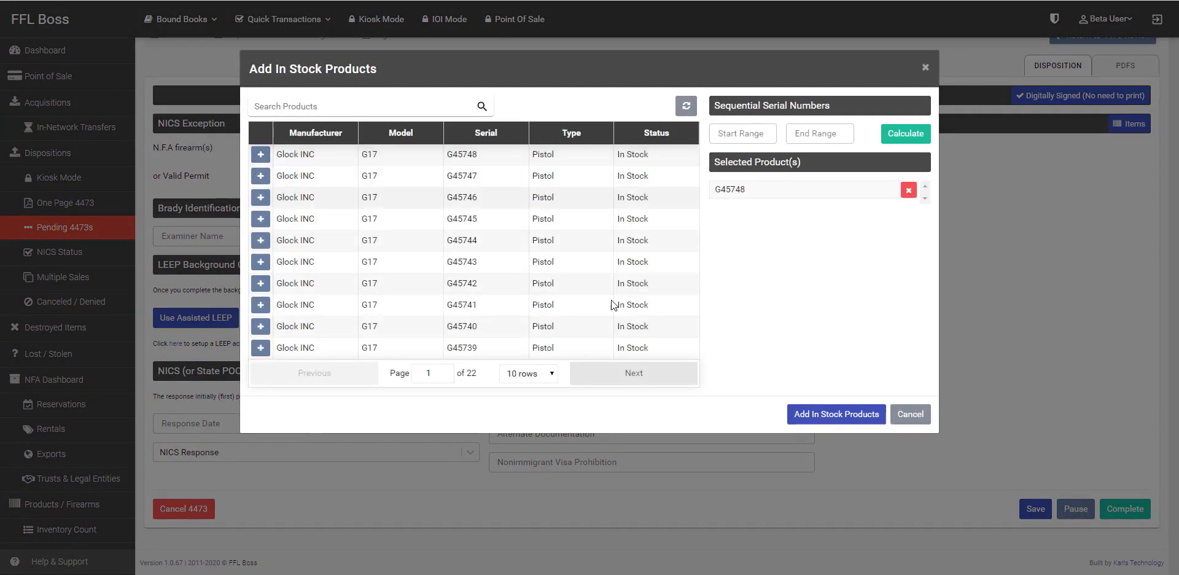
pyautogui.click(836, 414)
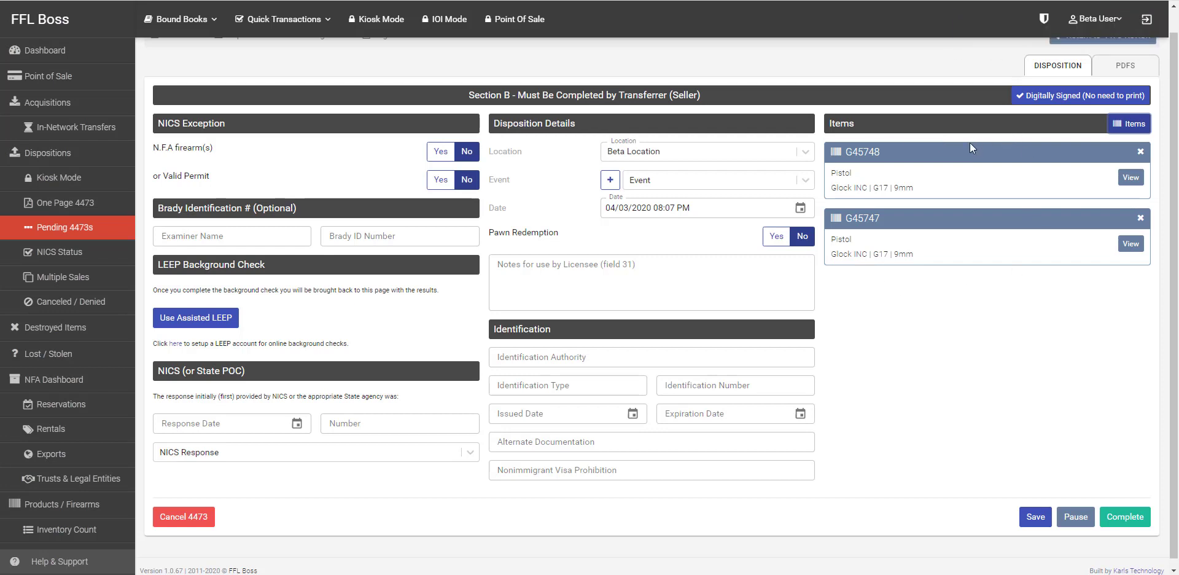
# Step: Enter the buyer's AZ driver's licence, issued 01/01/2011, expiring 01/01/2050, and recheck the NICS date
pyautogui.click(618, 351)
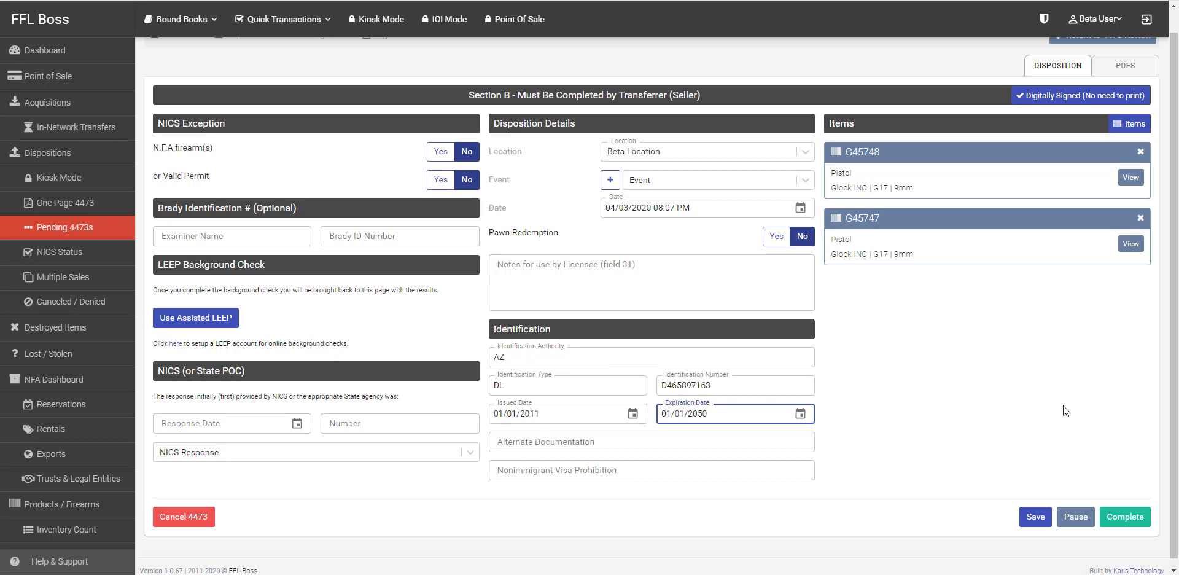
pyautogui.press('Tab')
pyautogui.hotkey('shift', 'Tab')
pyautogui.click(296, 423)
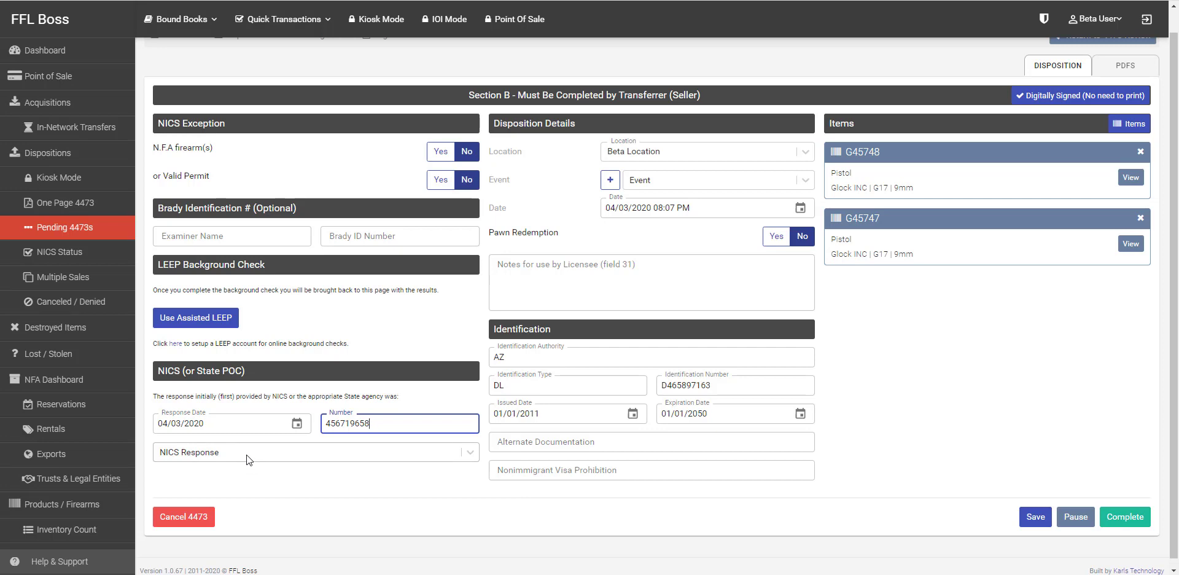
pyautogui.scroll(-1, 462, 501)
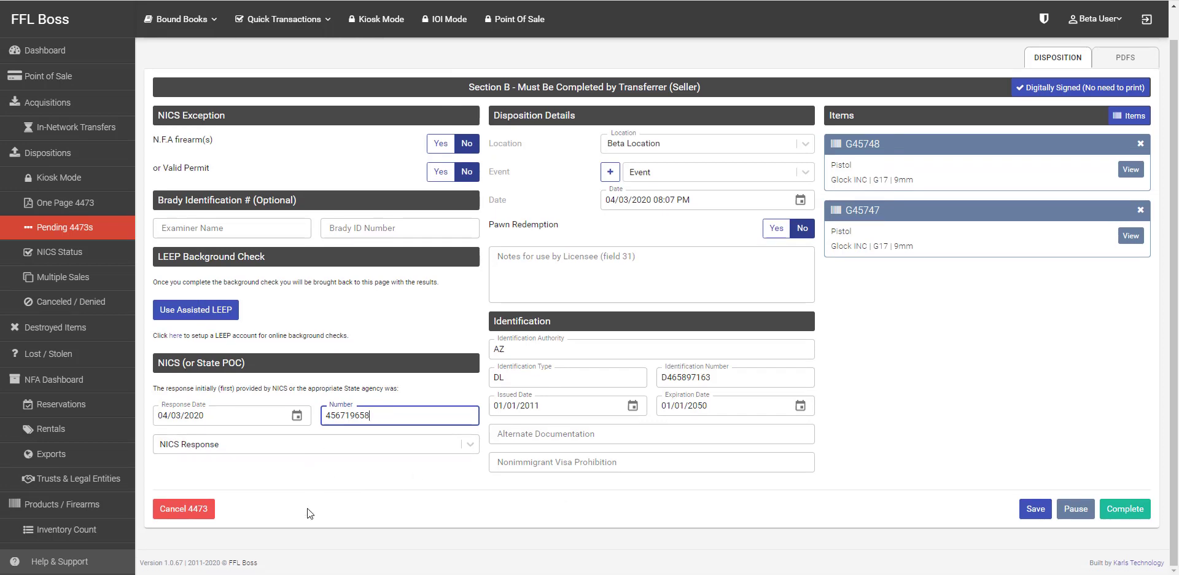
# Step: Browse the Canceled / Denied and Multiple Sales lists and the Beta User menu, returning to Canceled / Denied
pyautogui.click(61, 301)
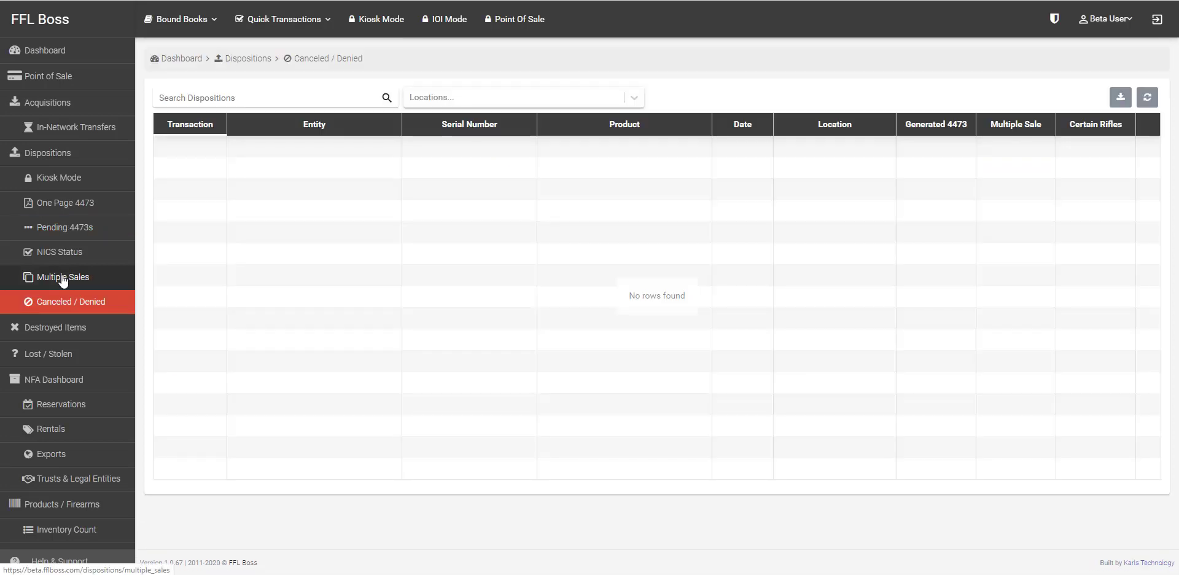
pyautogui.click(62, 278)
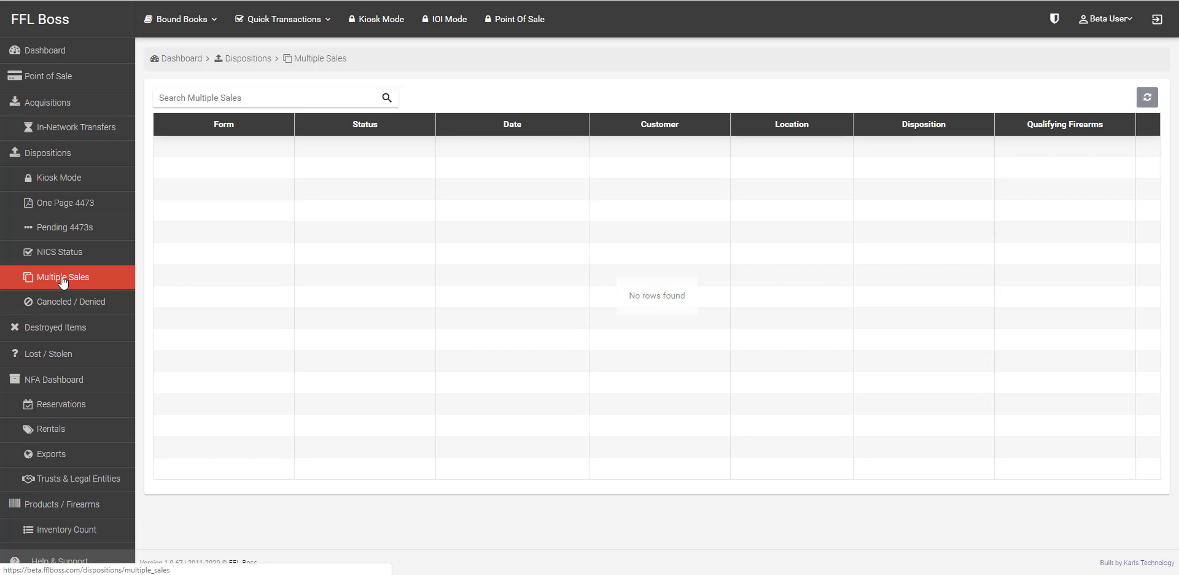
pyautogui.click(1103, 24)
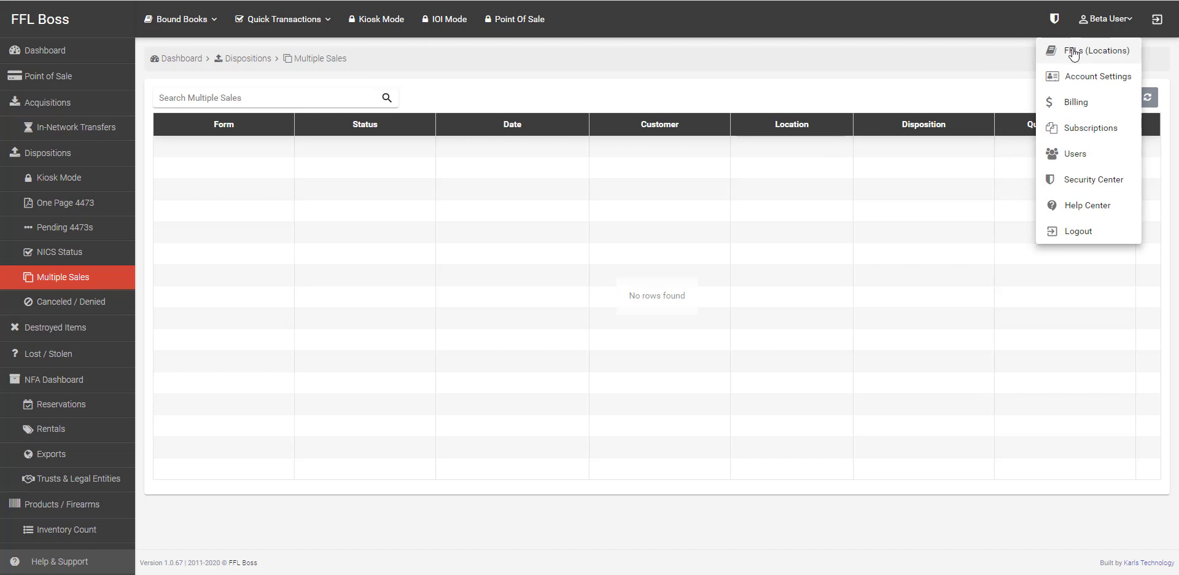
pyautogui.click(79, 301)
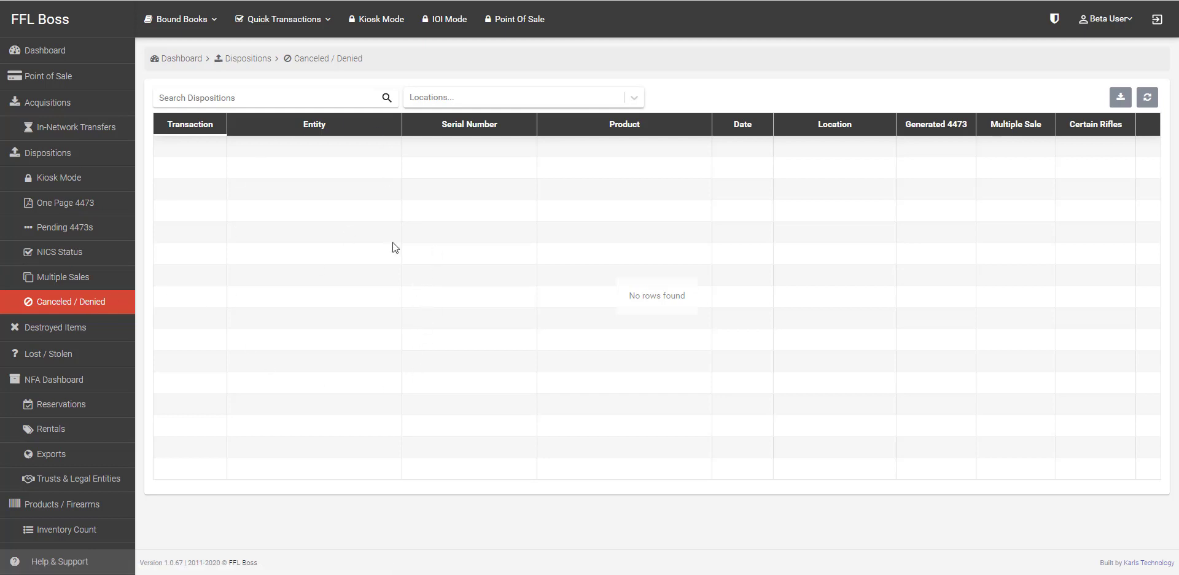
# Step: Preview the Add Loss form from the Lost / Stolen list and cancel it unsaved
pyautogui.click(80, 332)
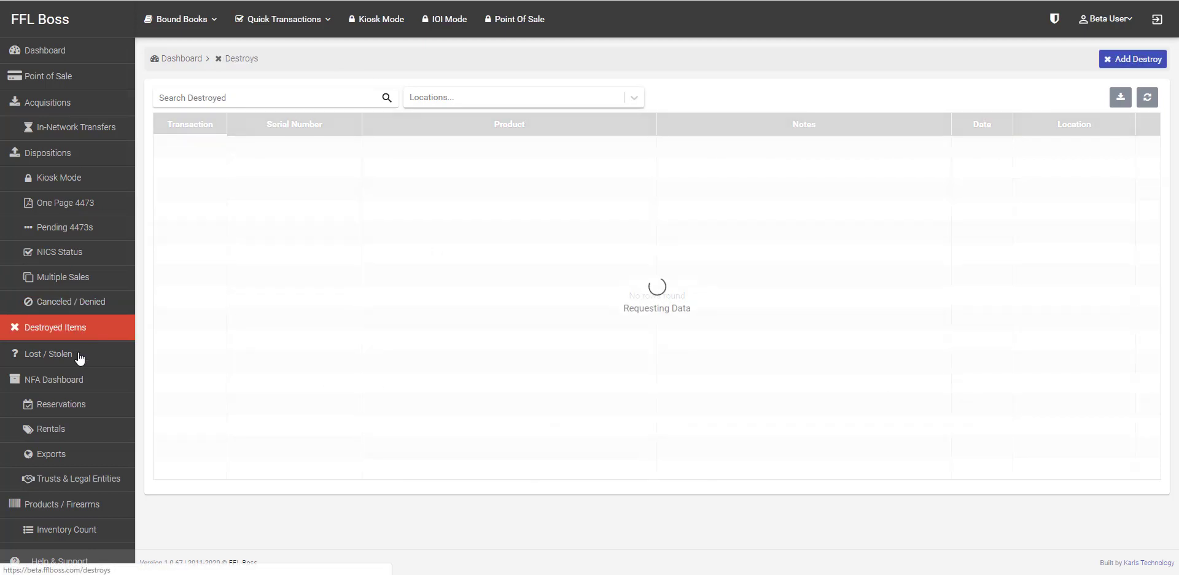
pyautogui.click(74, 360)
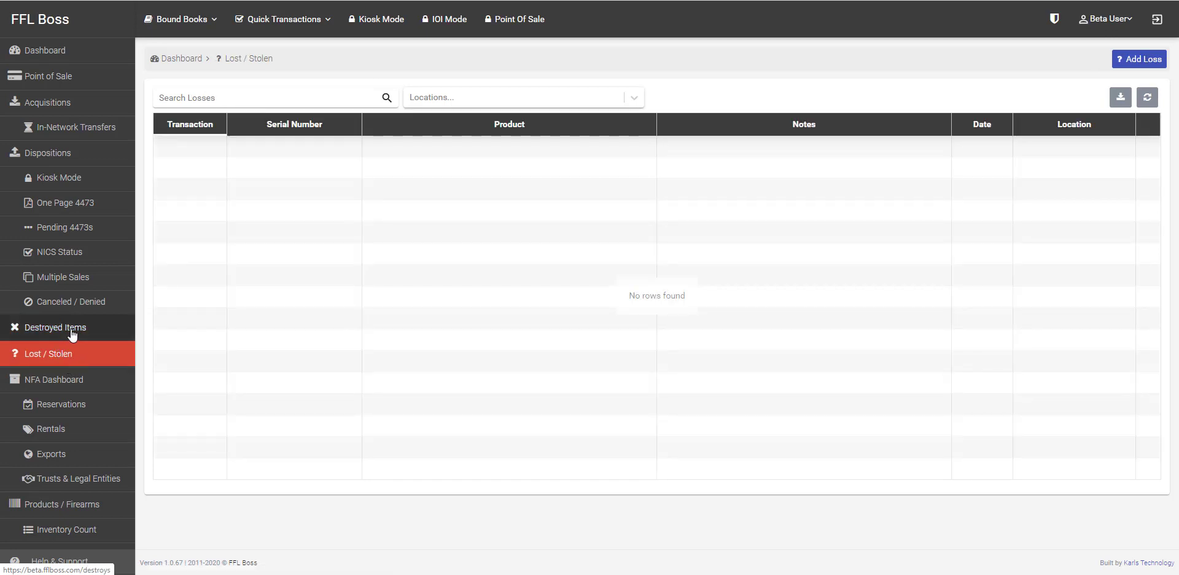
pyautogui.click(1117, 59)
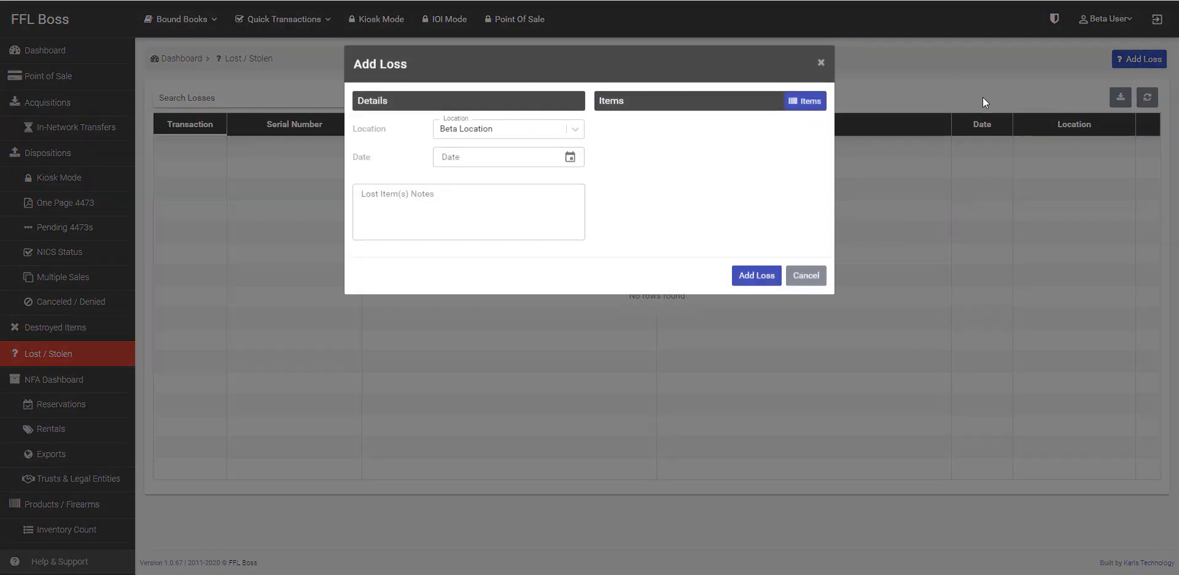
pyautogui.click(802, 281)
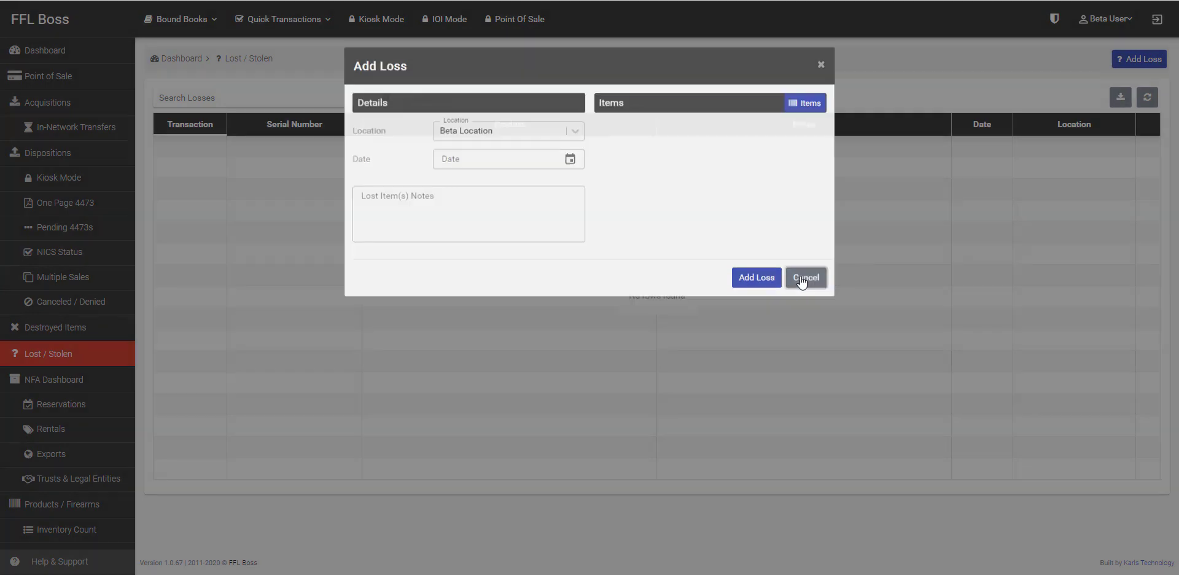
# Step: Preview the Add Destroy form from Destroyed Items and cancel it unsaved
pyautogui.click(49, 327)
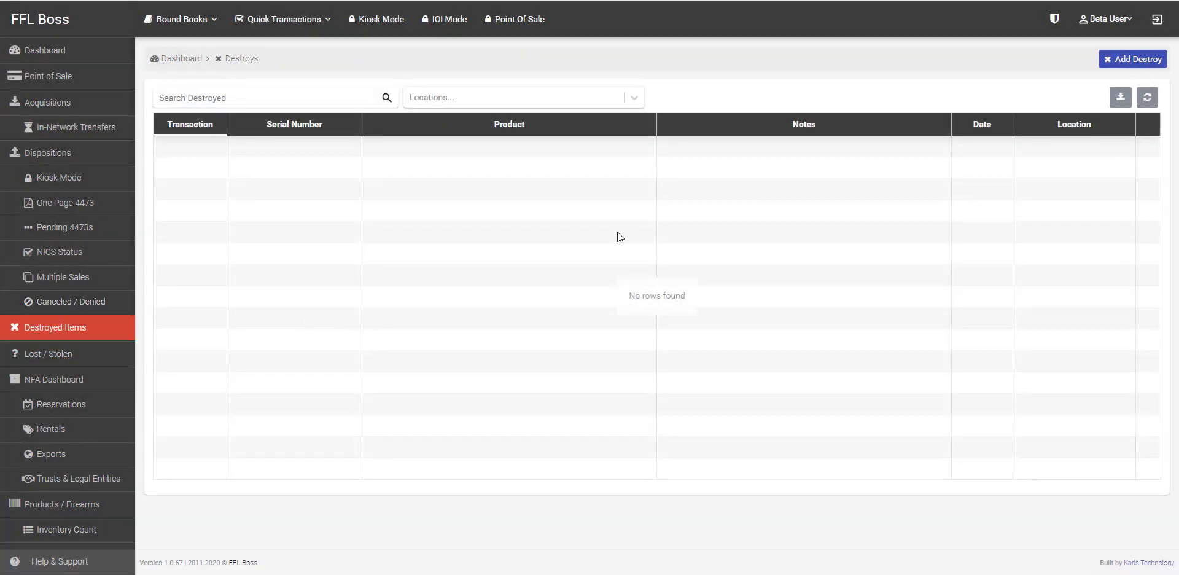
pyautogui.click(1133, 59)
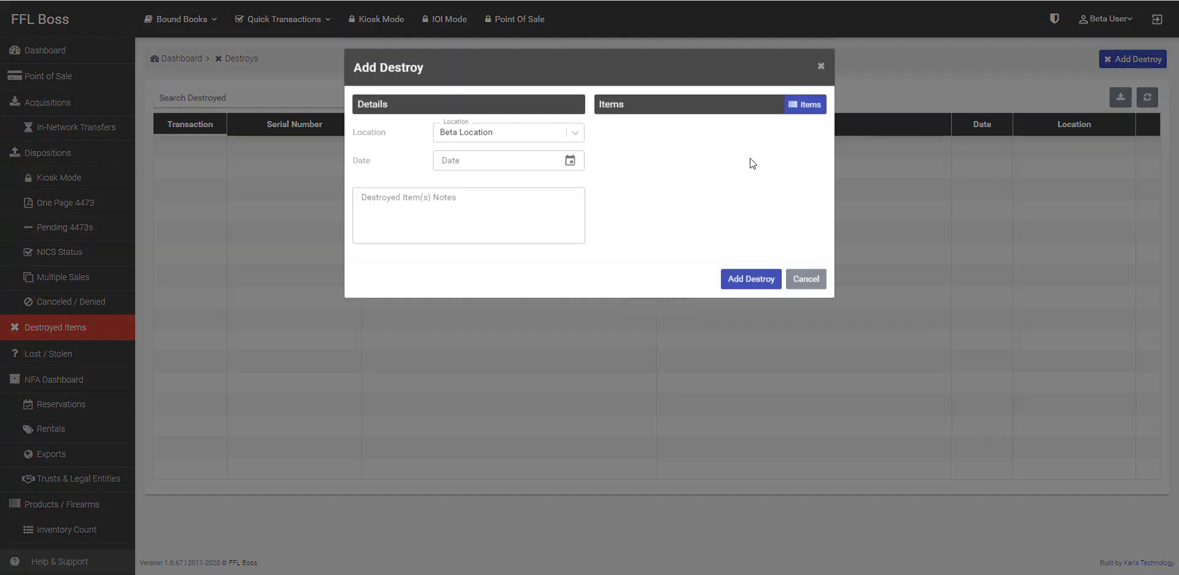
pyautogui.click(802, 282)
pyautogui.scroll(-2, 118, 367)
pyautogui.scroll(-2, 111, 362)
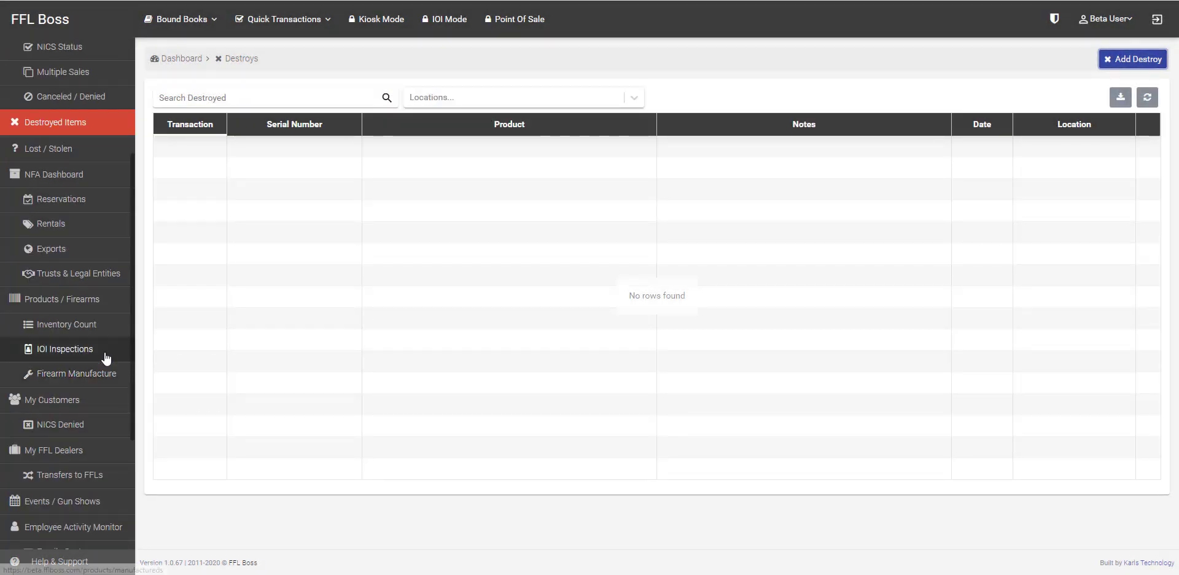
# Step: Start a new reservation with an existing saved customer as the reserver
pyautogui.click(96, 190)
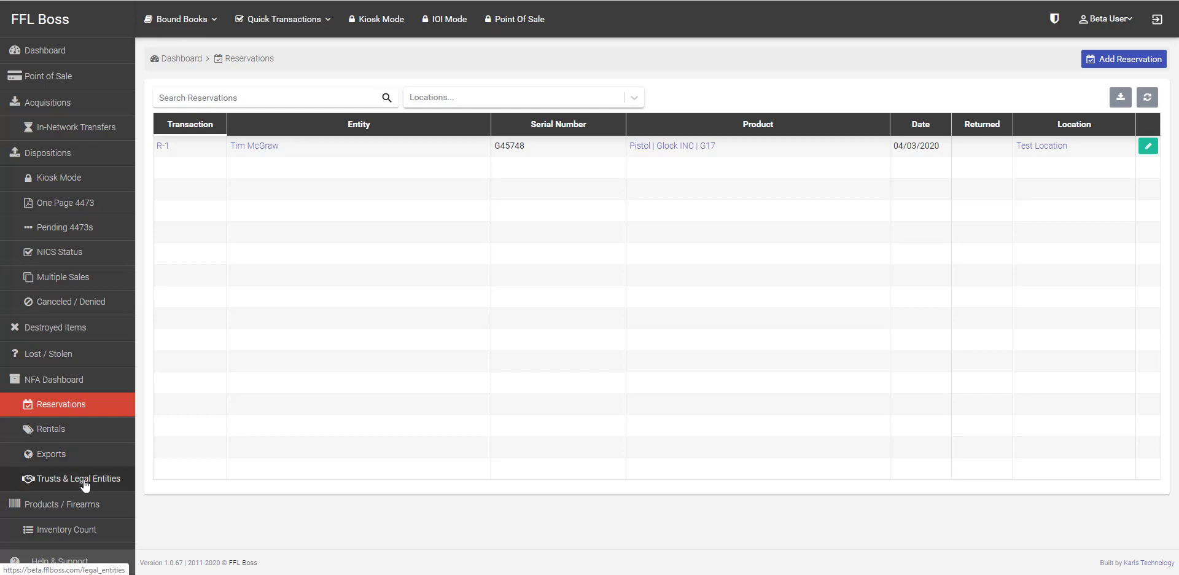
pyautogui.click(1129, 60)
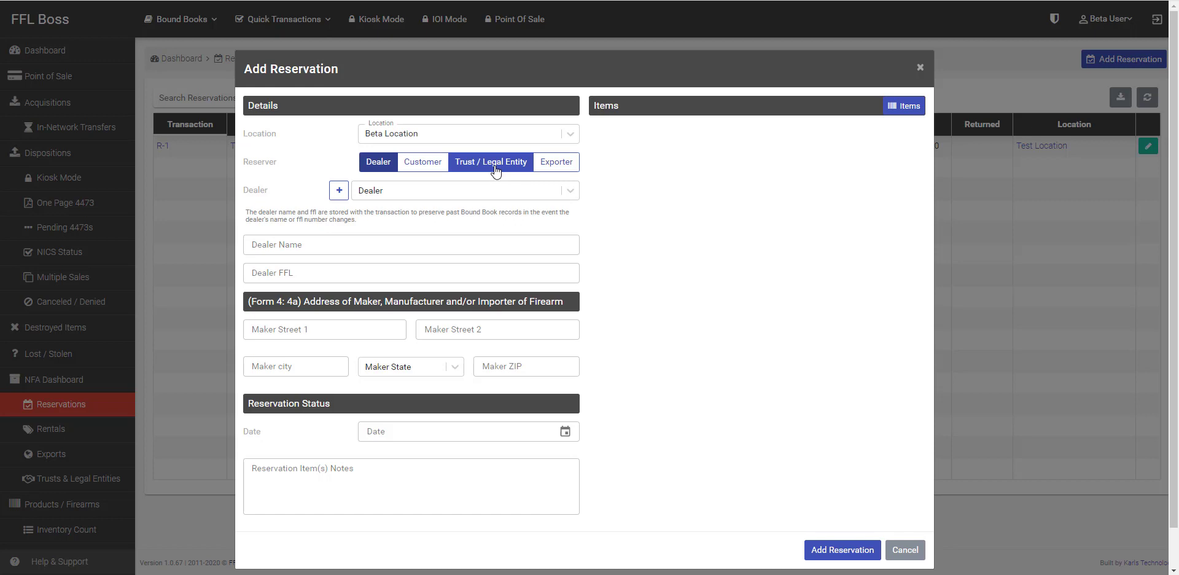
pyautogui.click(521, 190)
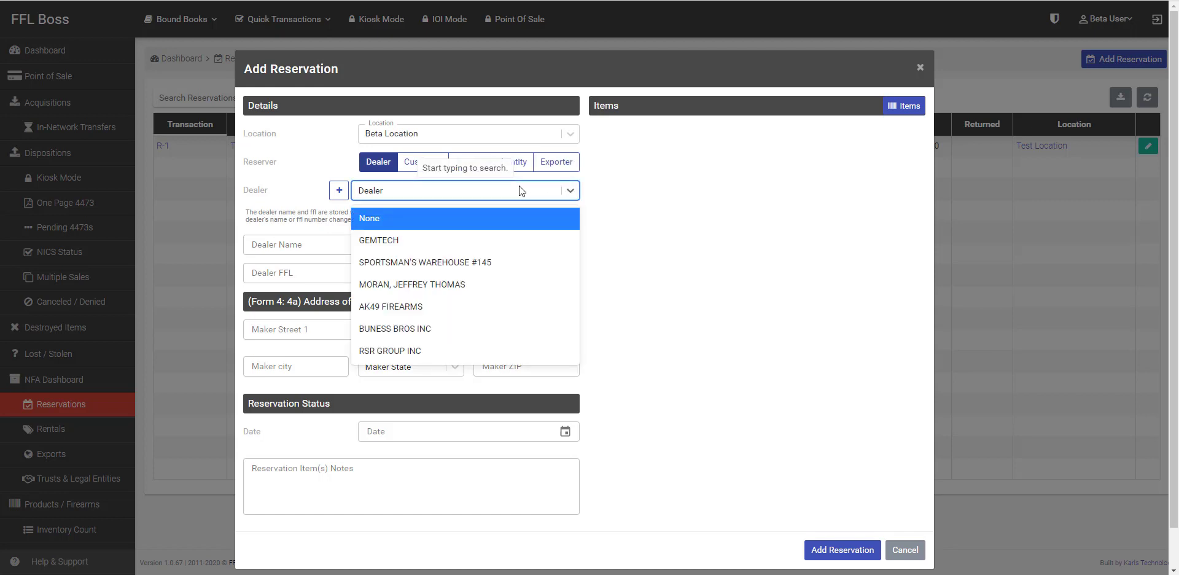
pyautogui.click(411, 165)
pyautogui.click(411, 188)
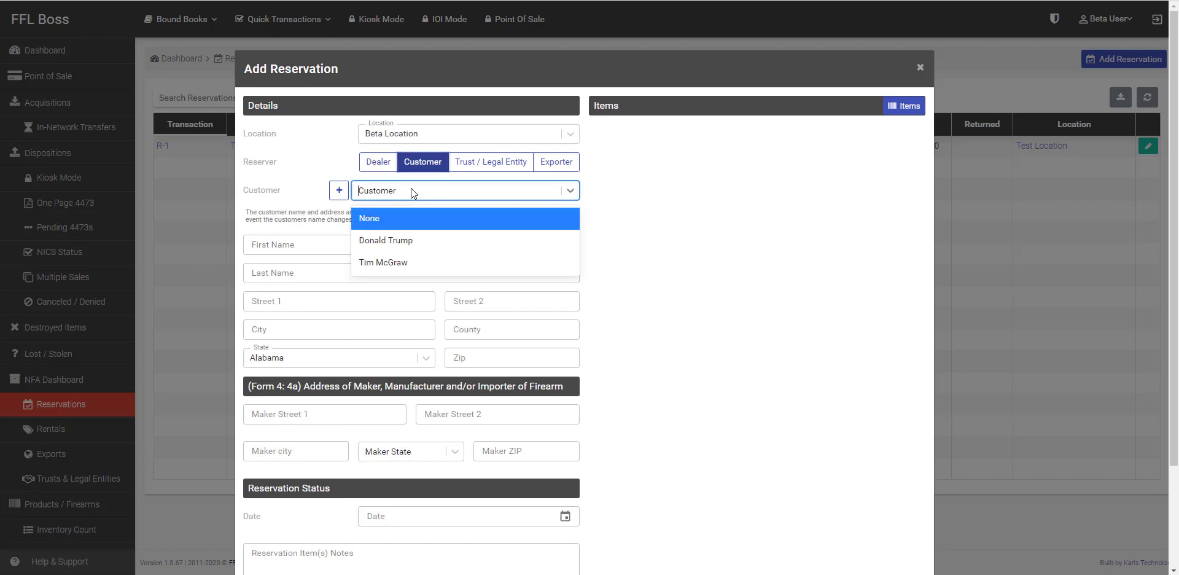
pyautogui.click(396, 242)
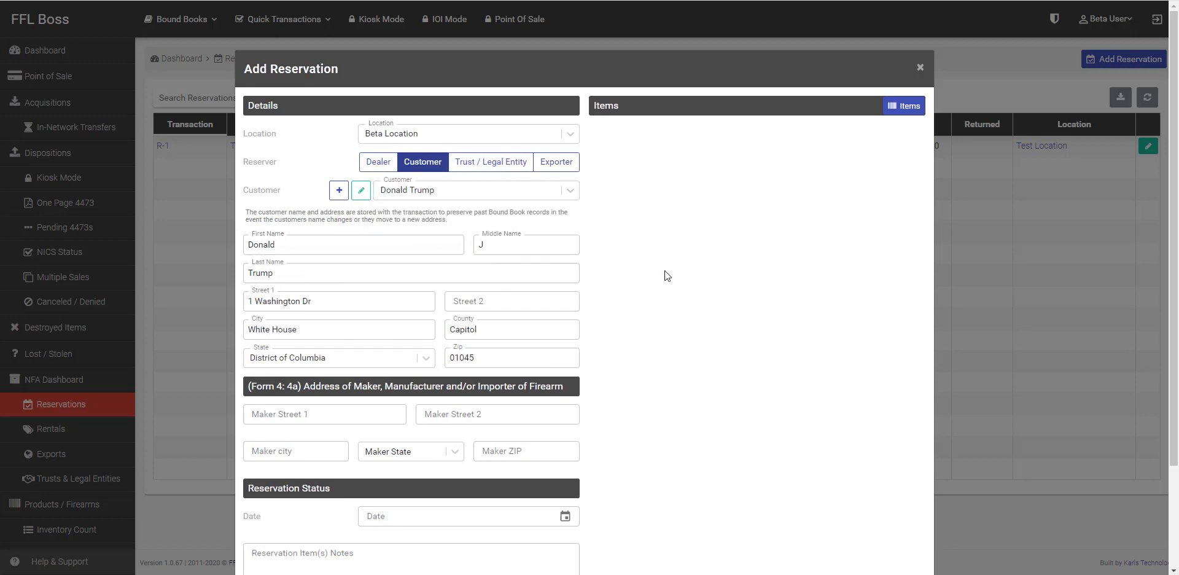
# Step: Set the reservation status date to 04/06/2020 11:20 AM
pyautogui.click(306, 415)
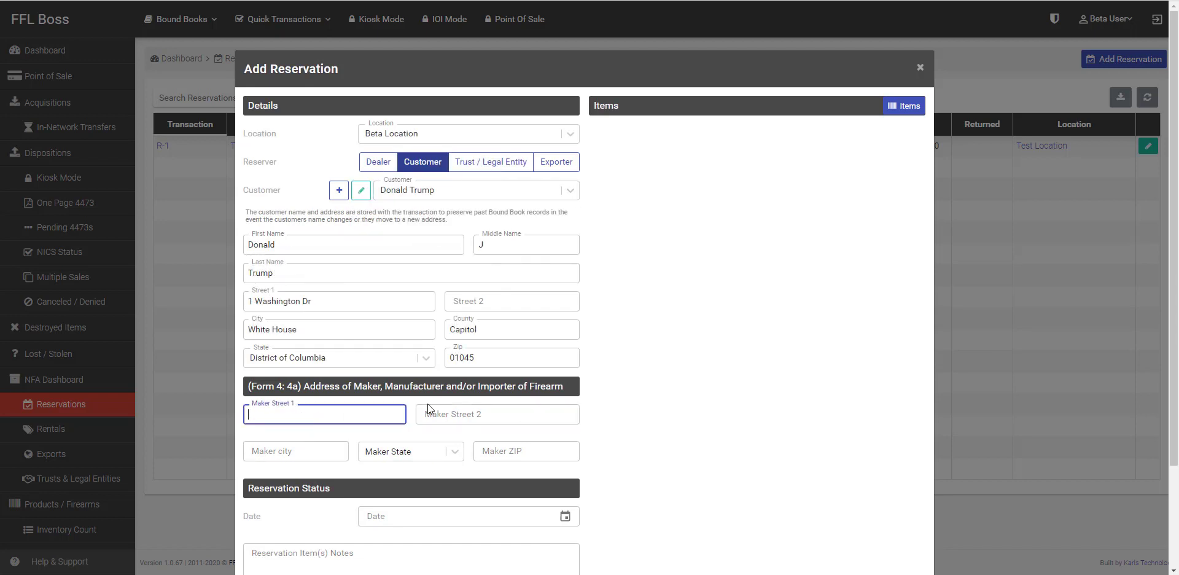
pyautogui.scroll(-1, 448, 411)
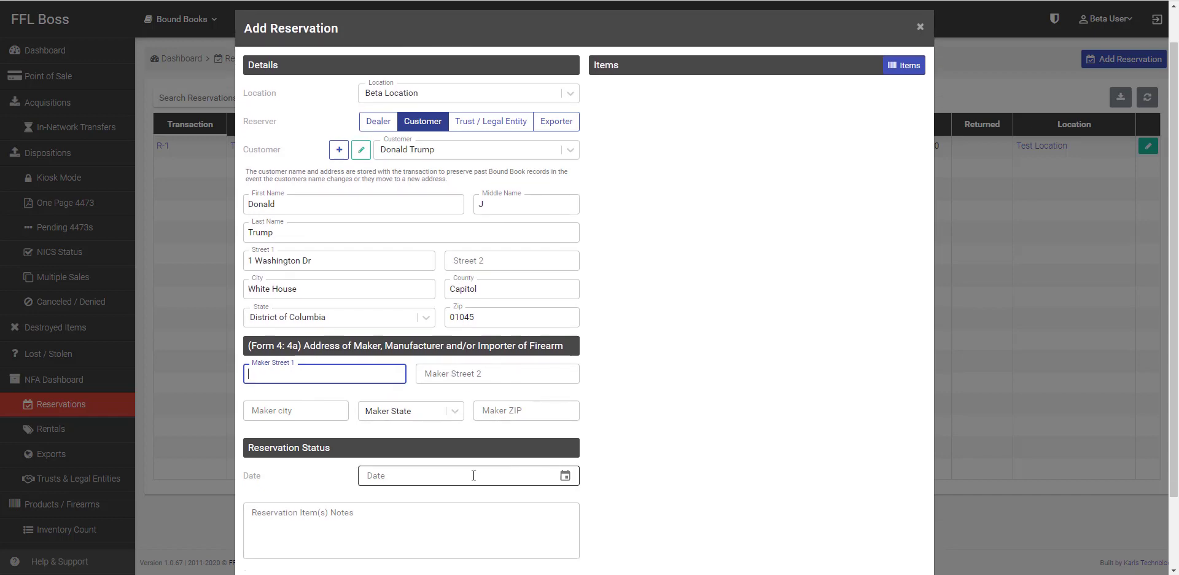
pyautogui.click(565, 476)
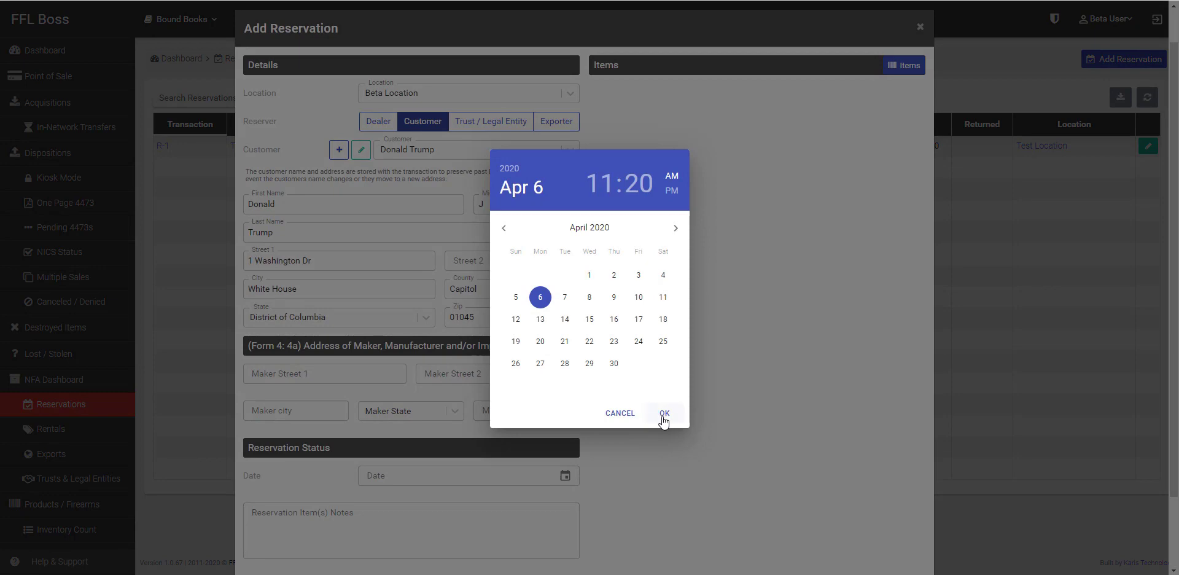
pyautogui.click(663, 414)
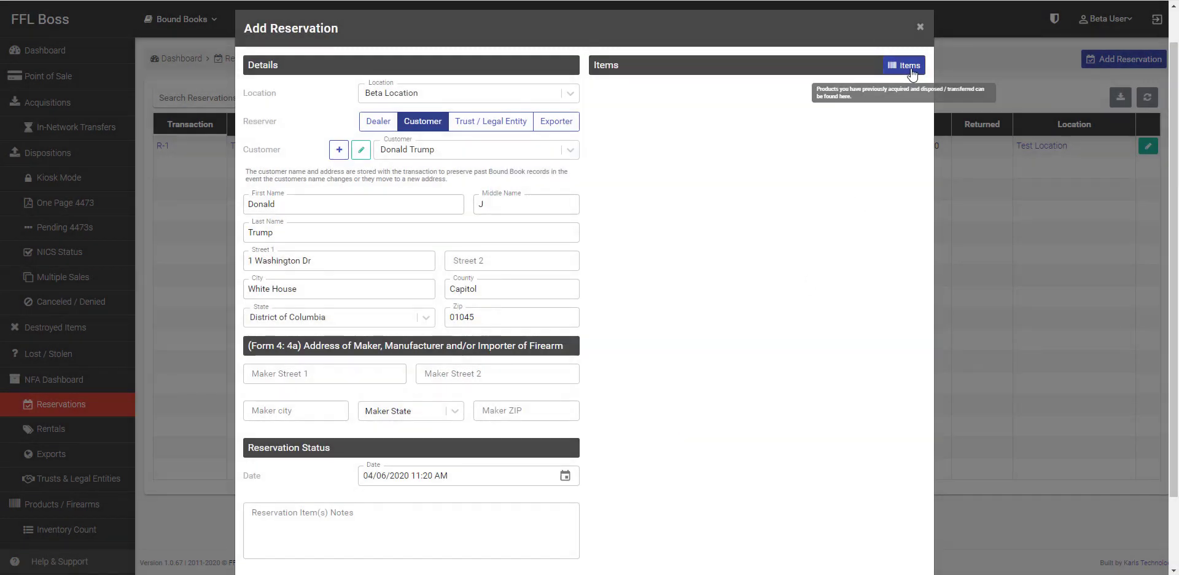
# Step: Reserve in-stock Gemtech LUNAR 9 suppressor S14-80050 and save the reservation as R-2
pyautogui.click(908, 66)
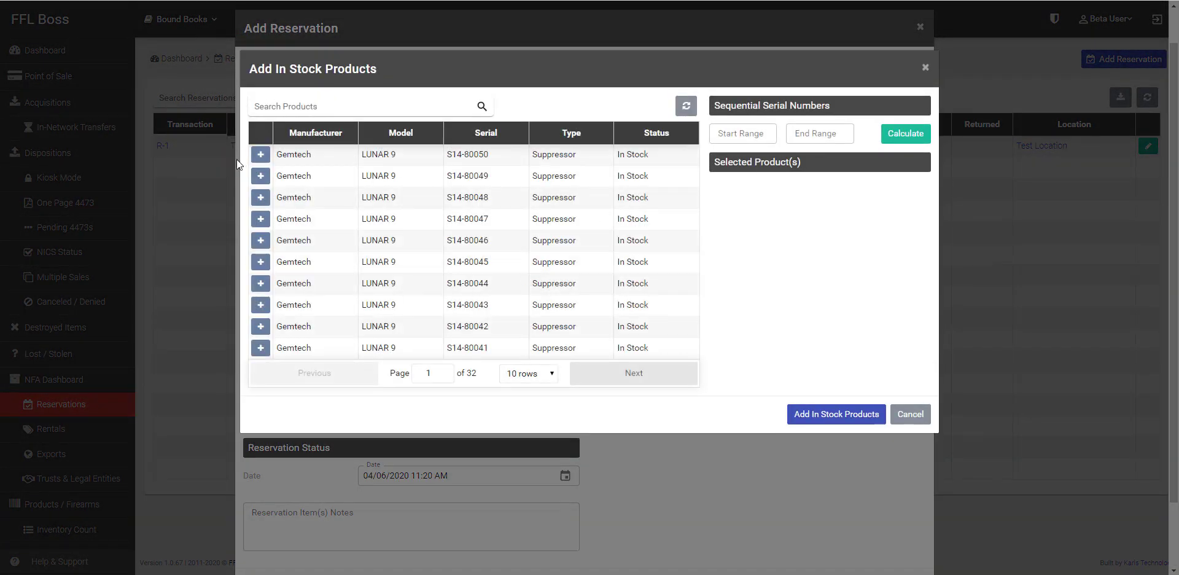
pyautogui.click(262, 157)
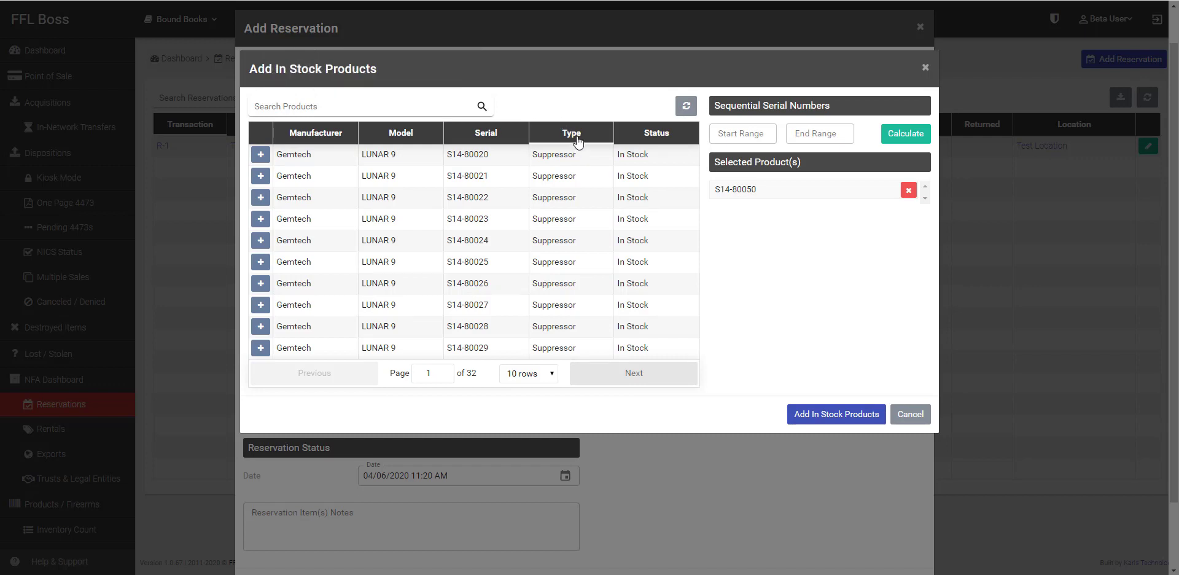
pyautogui.click(755, 140)
pyautogui.click(755, 138)
pyautogui.click(830, 137)
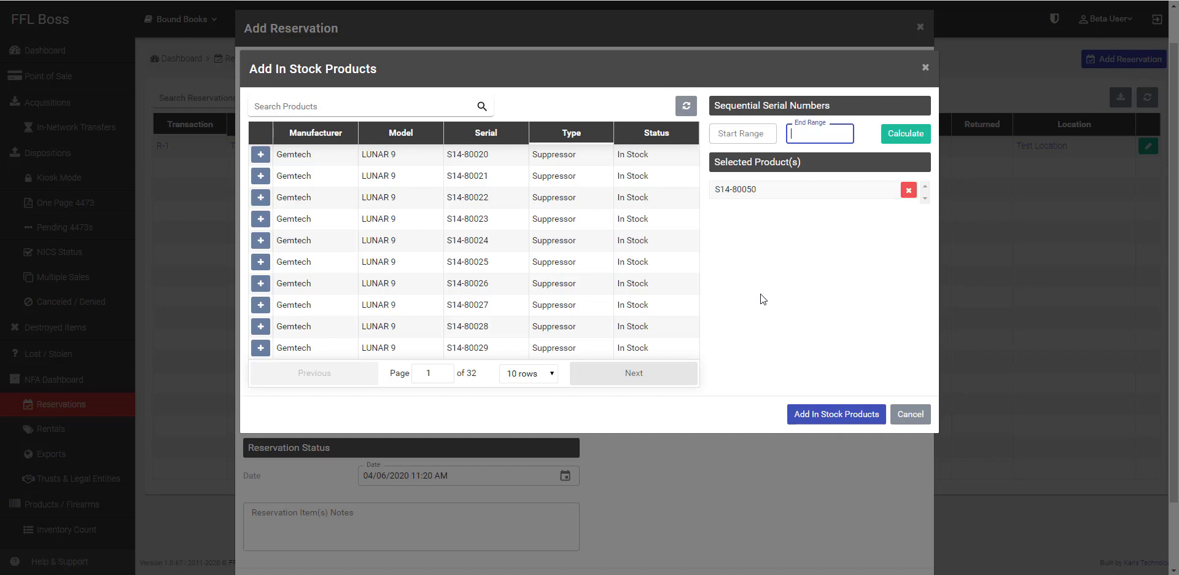
pyautogui.click(831, 416)
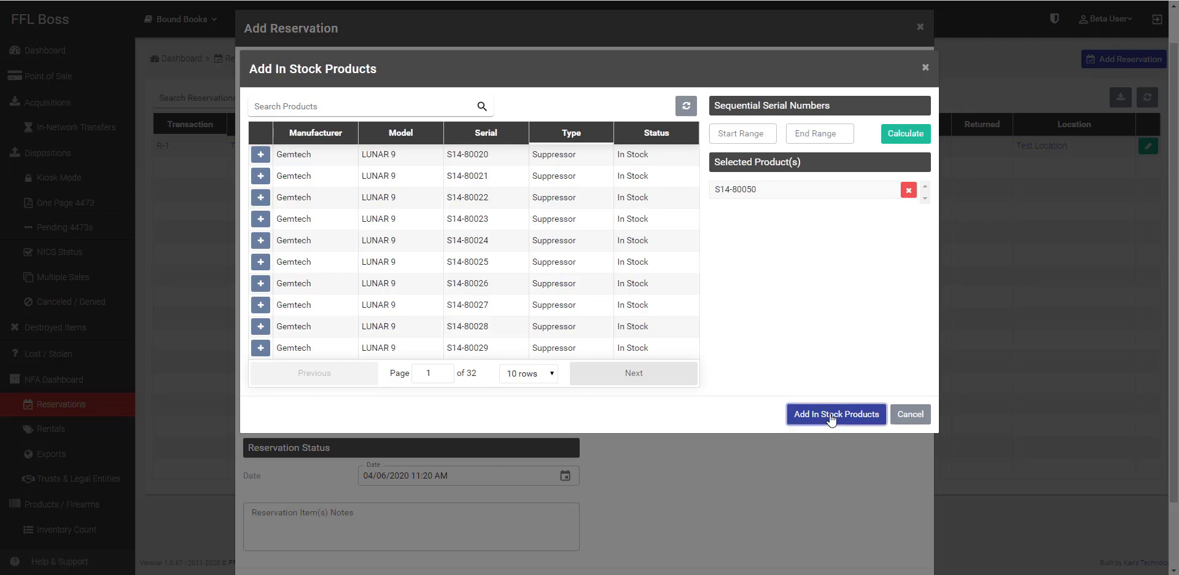
pyautogui.scroll(-2, 859, 467)
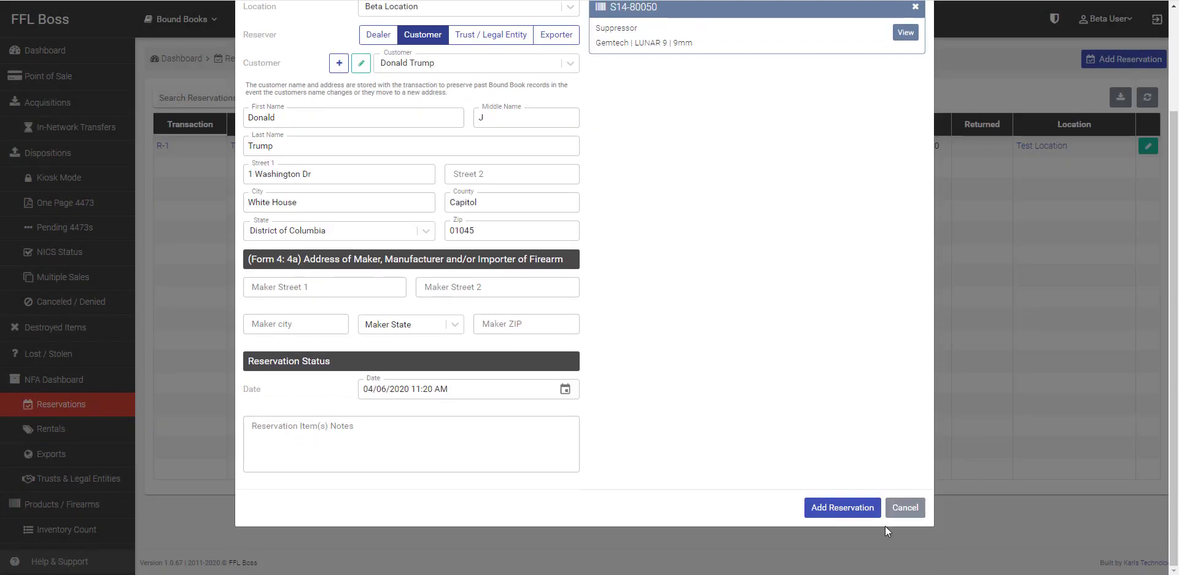
pyautogui.click(852, 509)
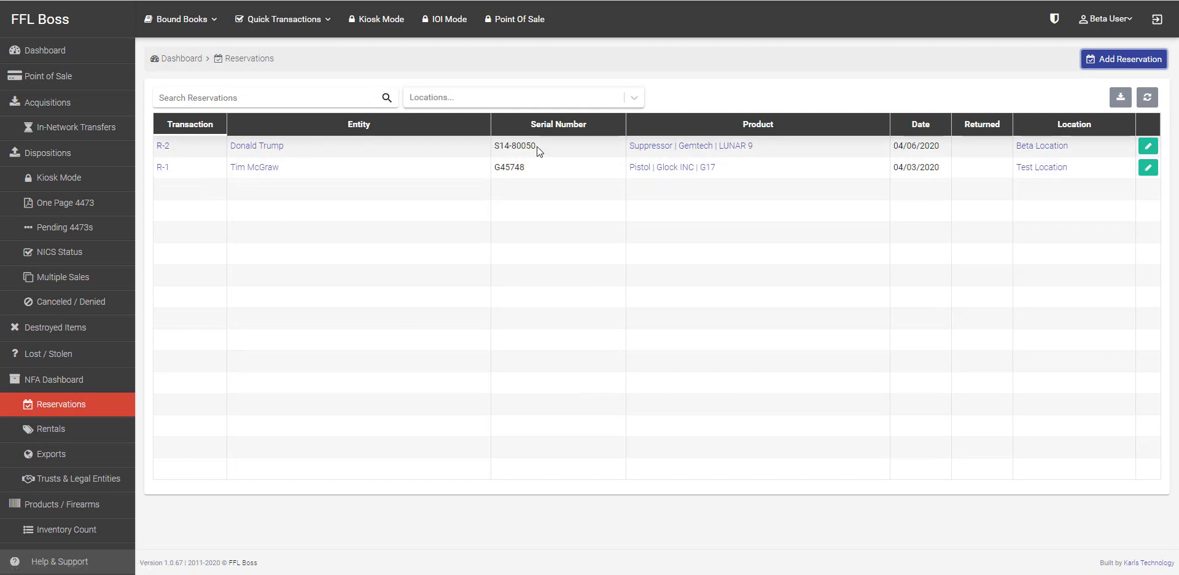
# Step: Open reservation R-2 to review its details, then go to the Rentals list
pyautogui.click(1150, 150)
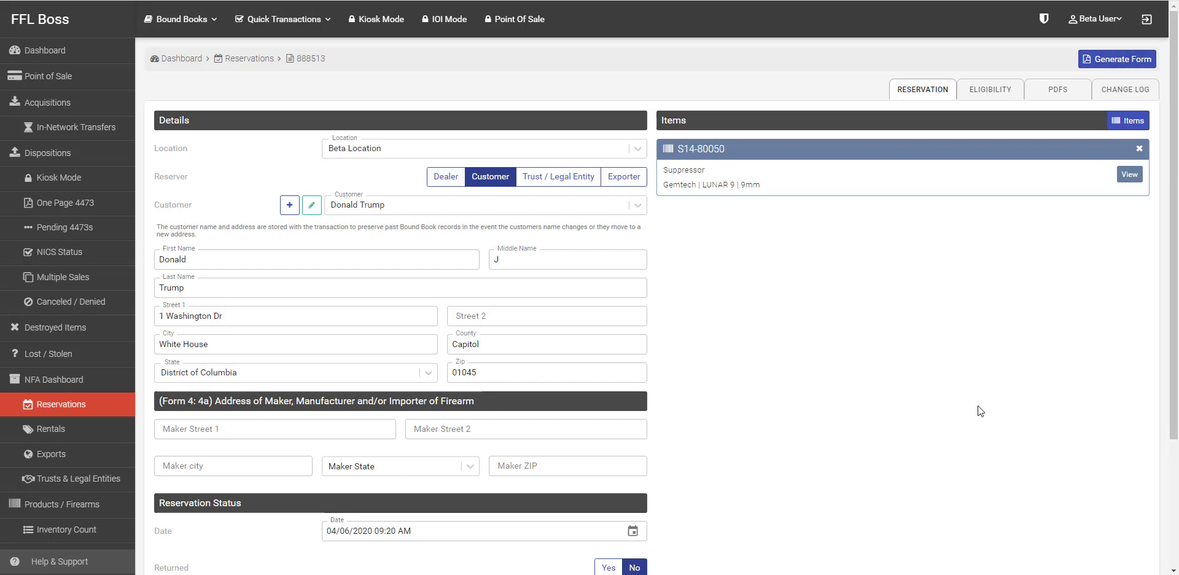
pyautogui.click(73, 431)
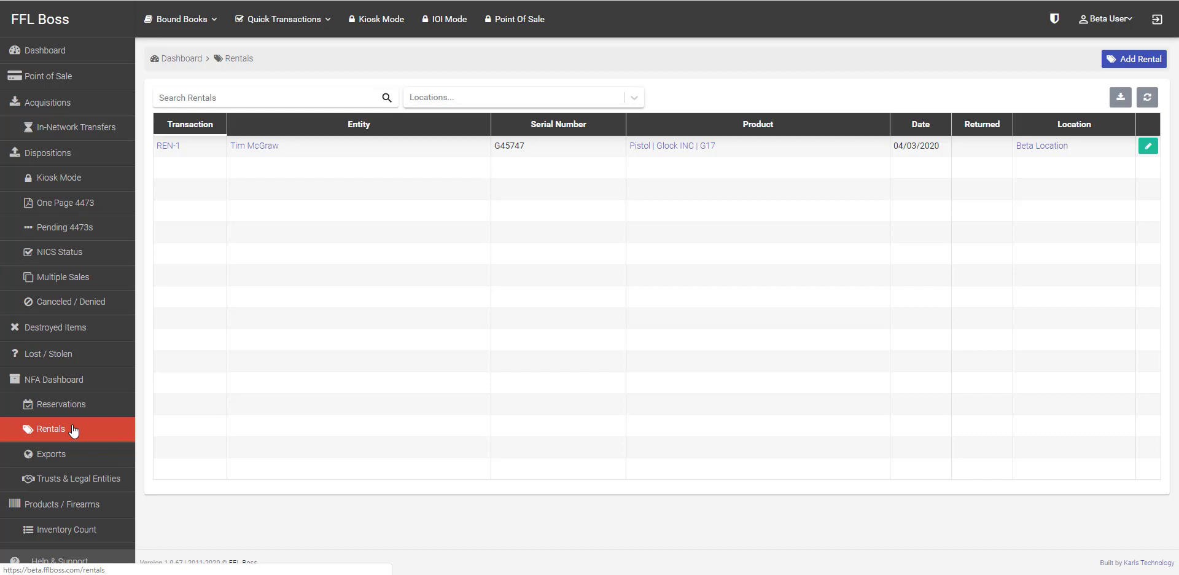
# Step: View Exports, open and cancel the Add Export form, then go to Trusts & Legal Entities
pyautogui.click(56, 456)
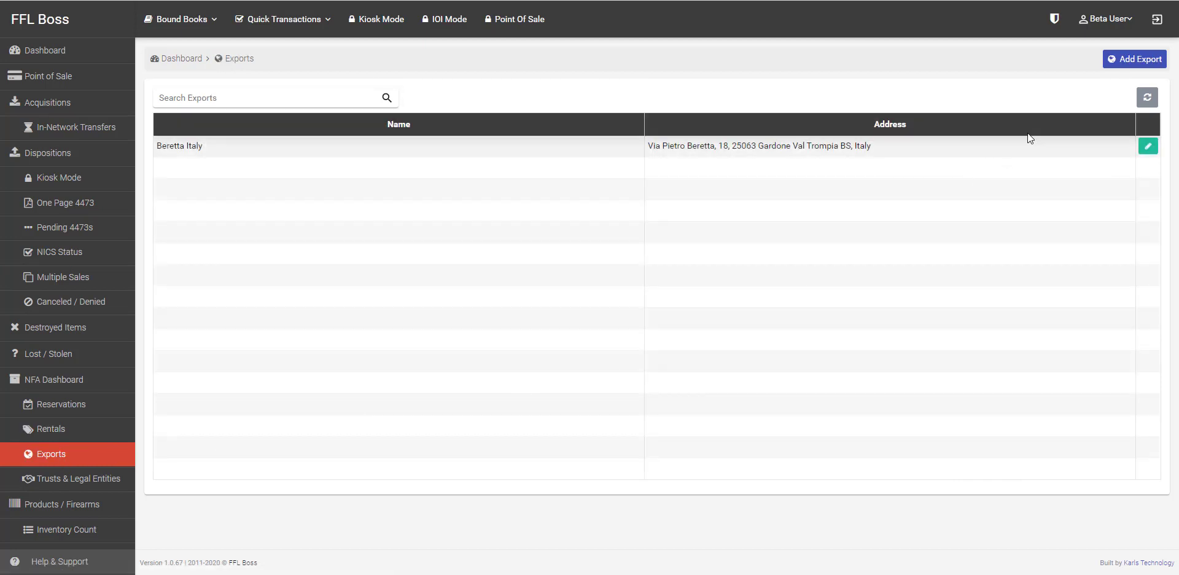
pyautogui.click(1125, 62)
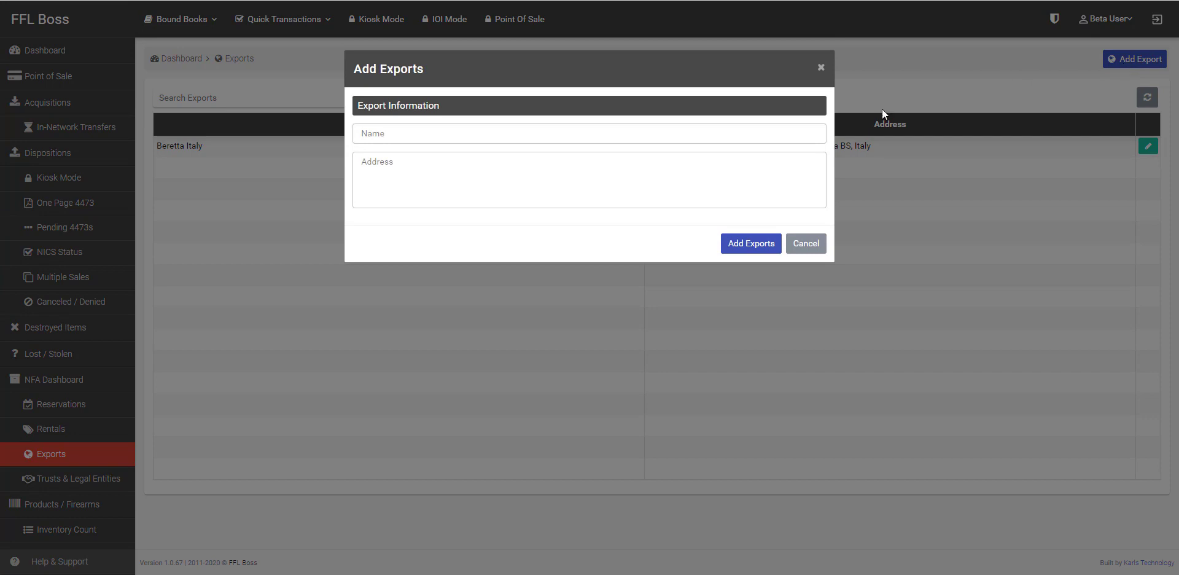
pyautogui.click(800, 244)
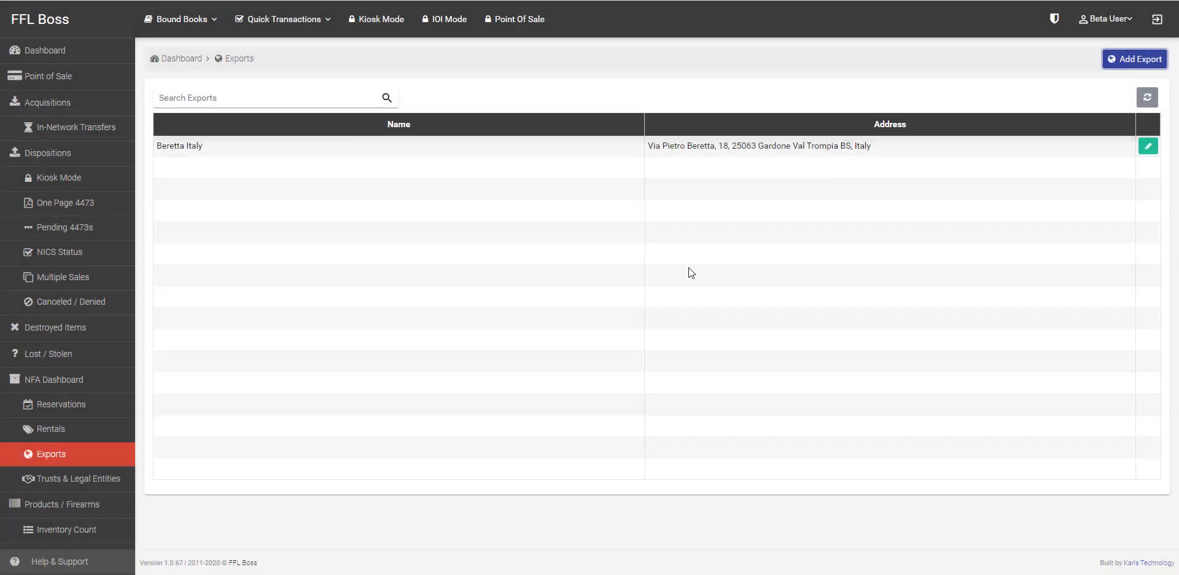
pyautogui.click(78, 478)
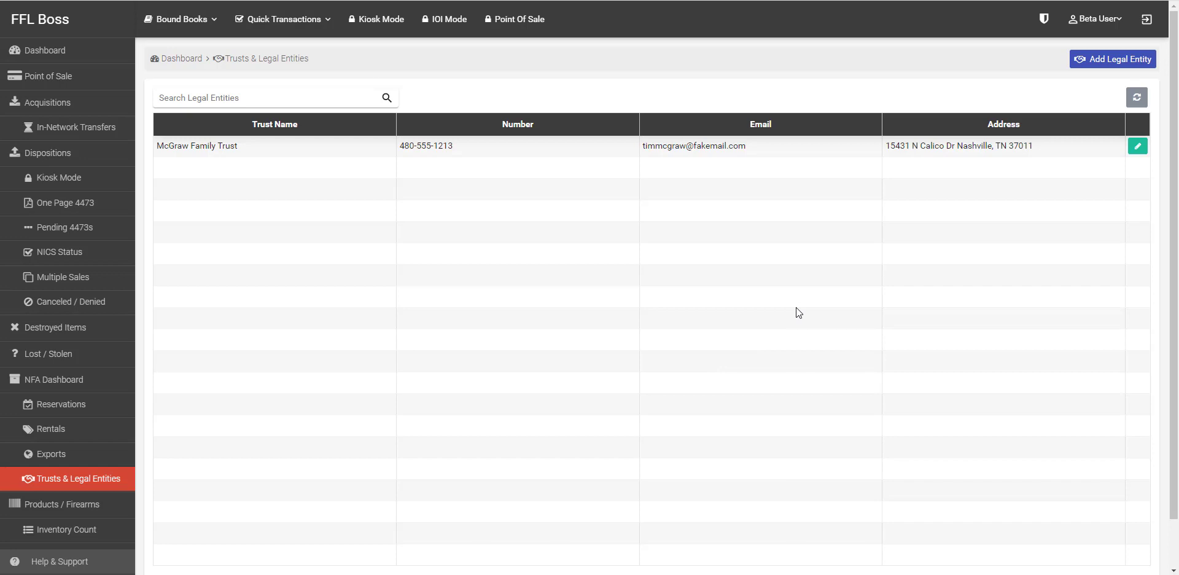
# Step: Open the product record for suppressor S14-80050 (row 802160), then go to Inventory Count
pyautogui.click(70, 497)
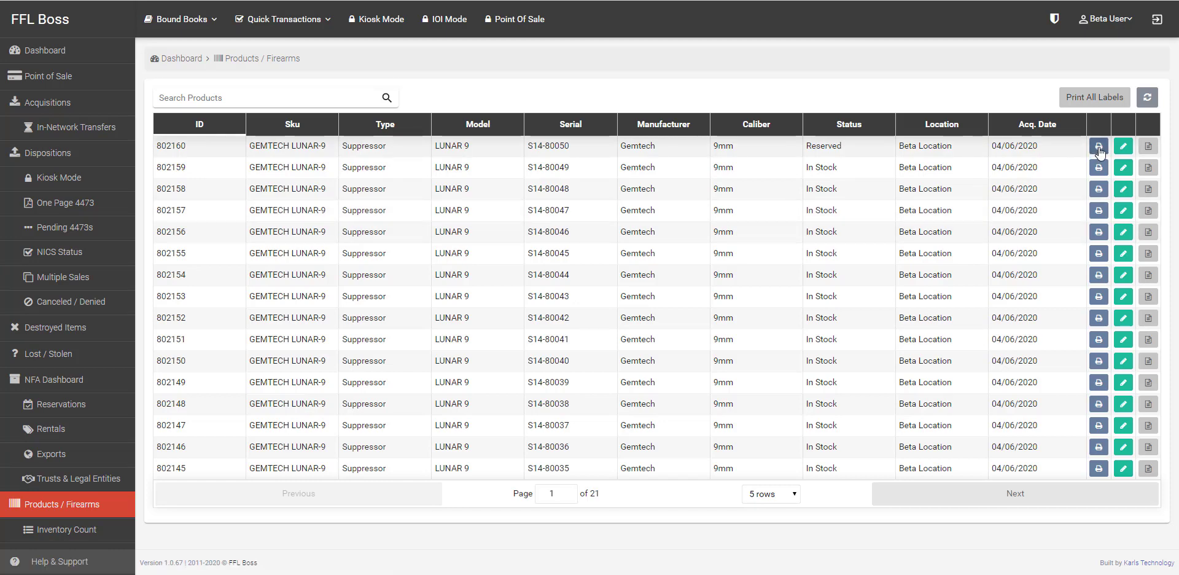
pyautogui.click(1123, 148)
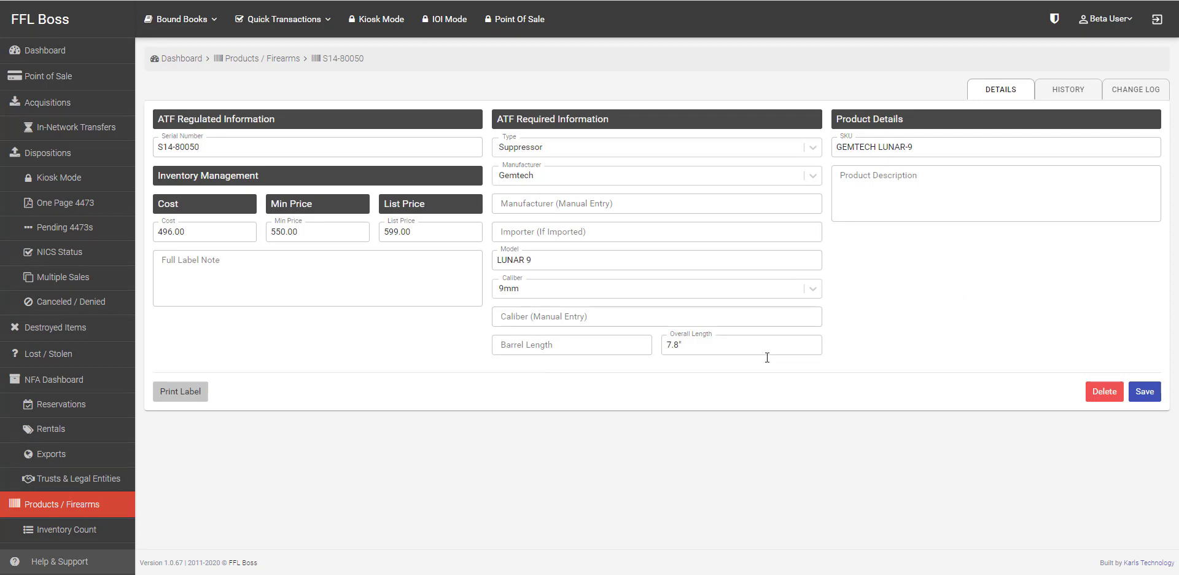
pyautogui.click(74, 529)
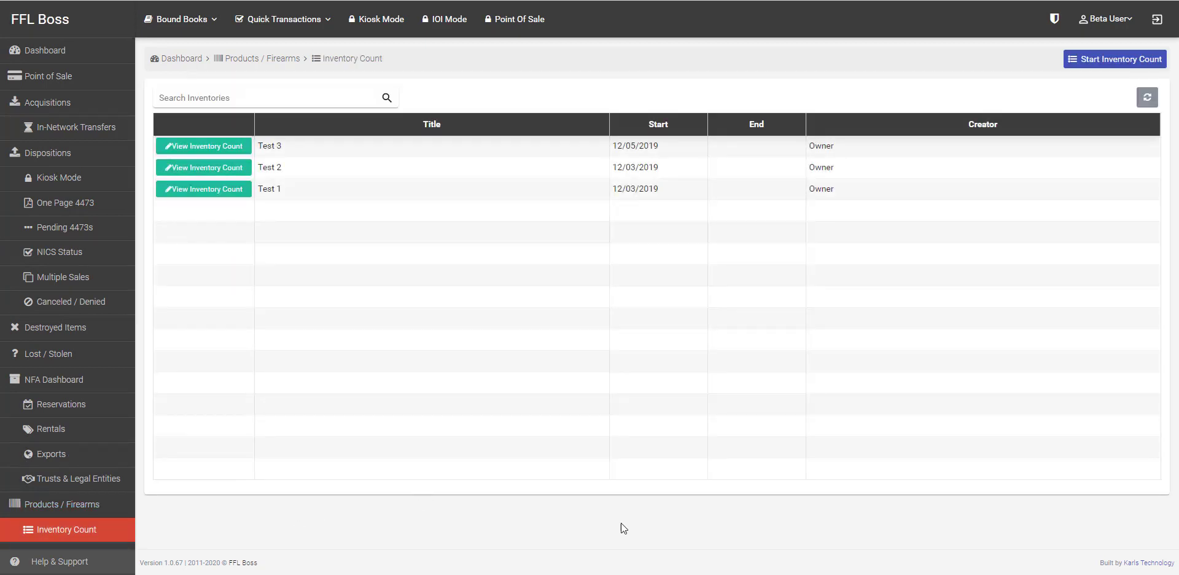
# Step: Look at the Test 3 count, then start a new inventory count titled Test 4
pyautogui.click(218, 147)
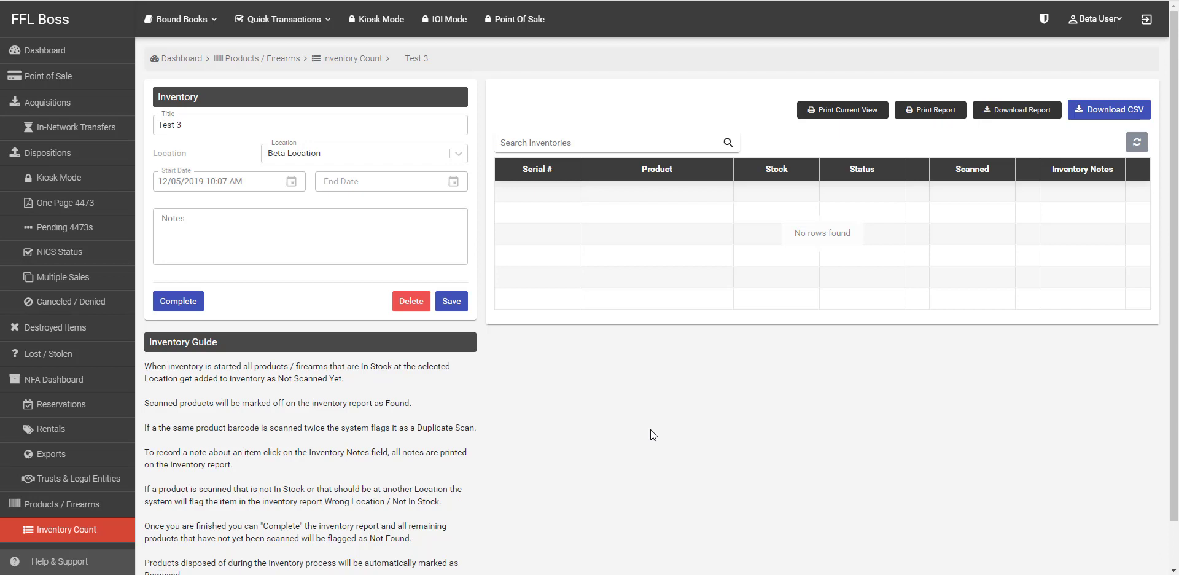
pyautogui.click(89, 532)
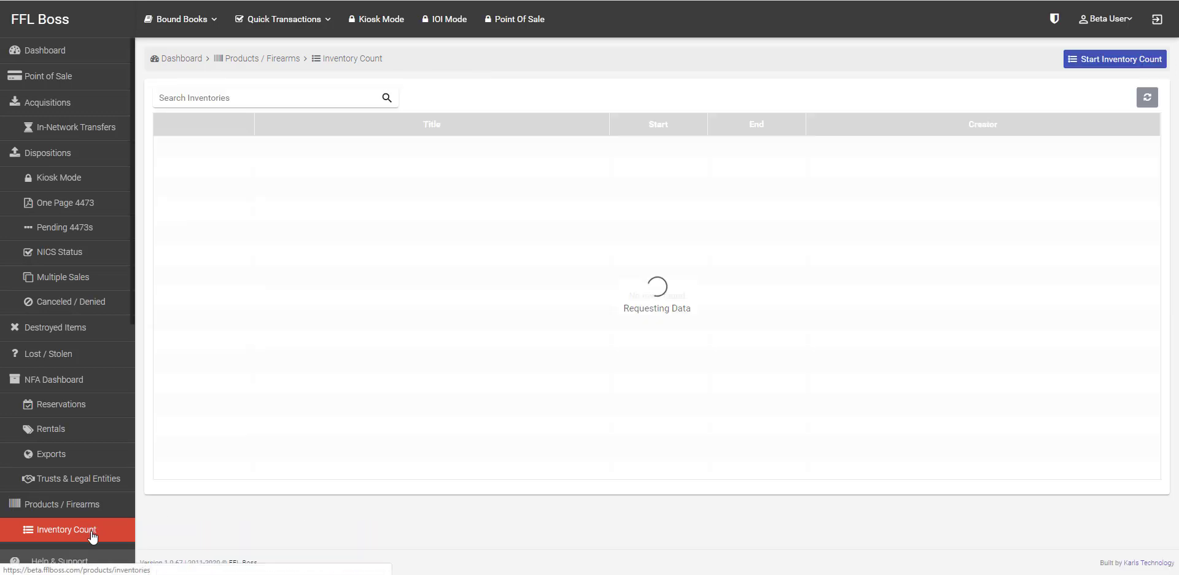
pyautogui.click(1122, 58)
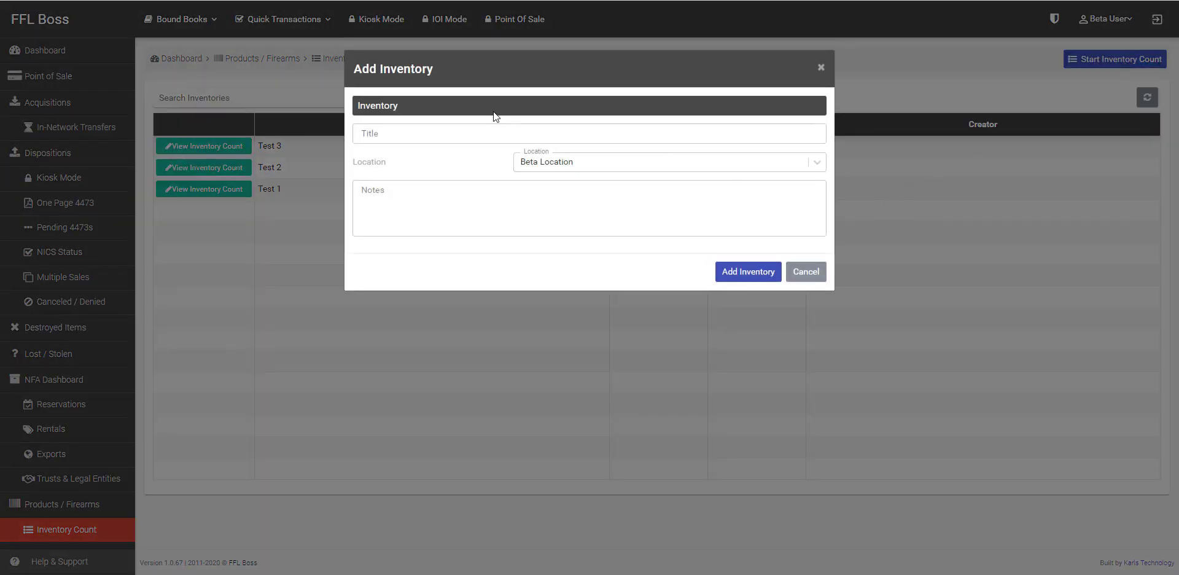
pyautogui.click(485, 132)
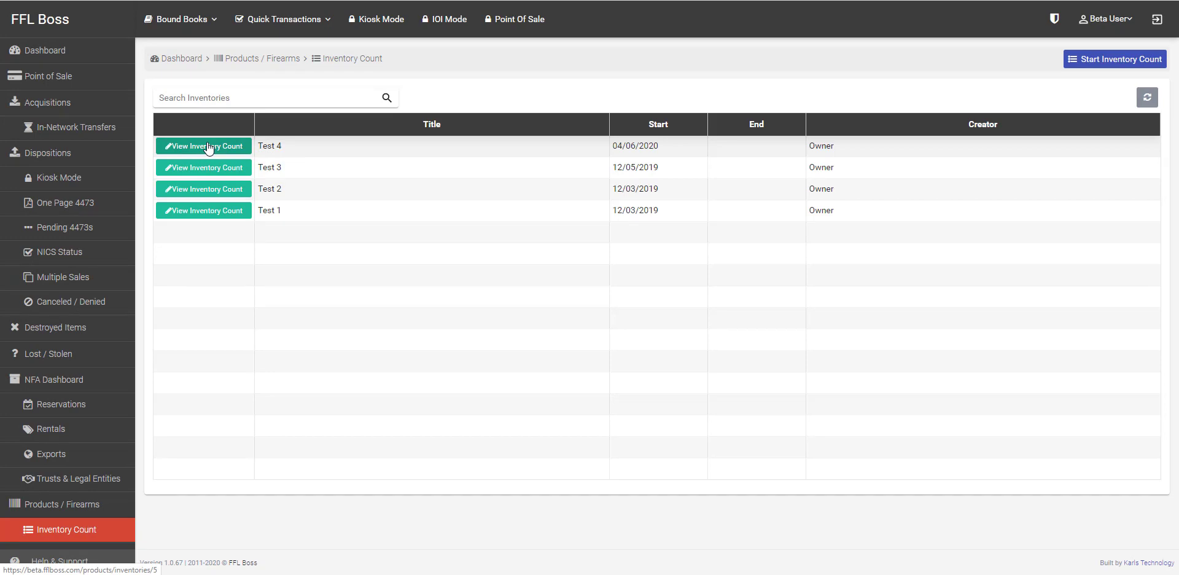
# Step: Review the Test 4 and Test 3 counts and print the Test 4 inventory report
pyautogui.click(207, 146)
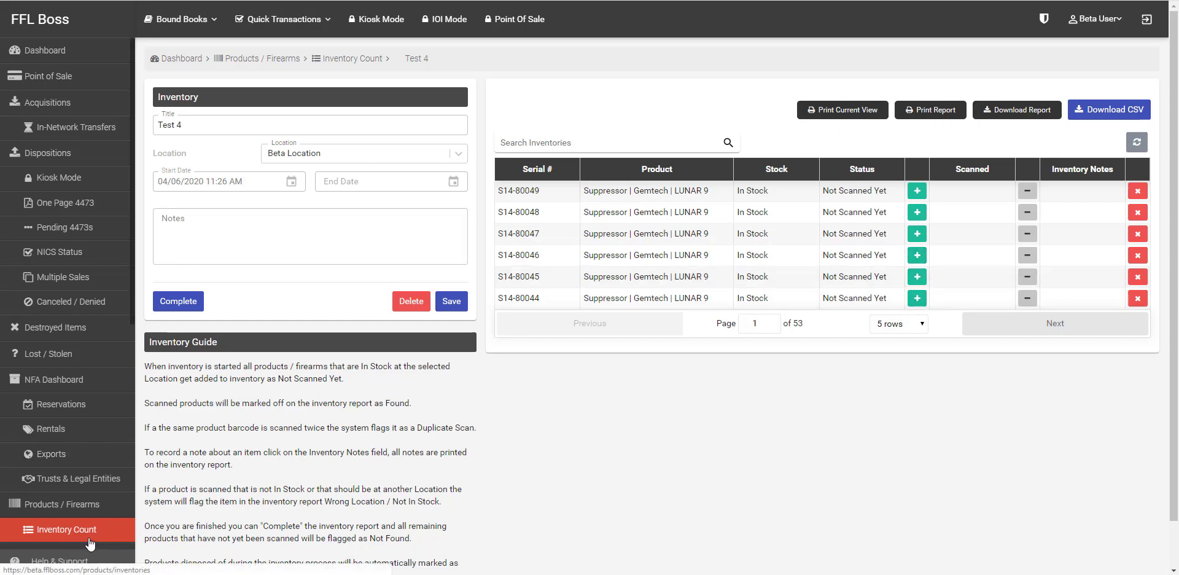
pyautogui.click(66, 529)
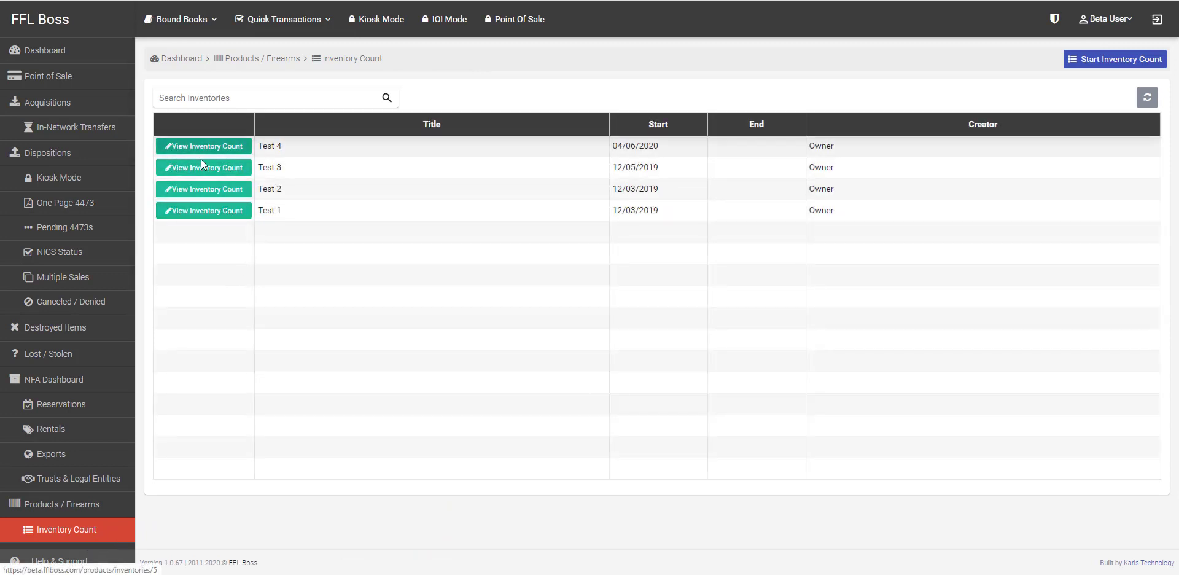
pyautogui.click(202, 171)
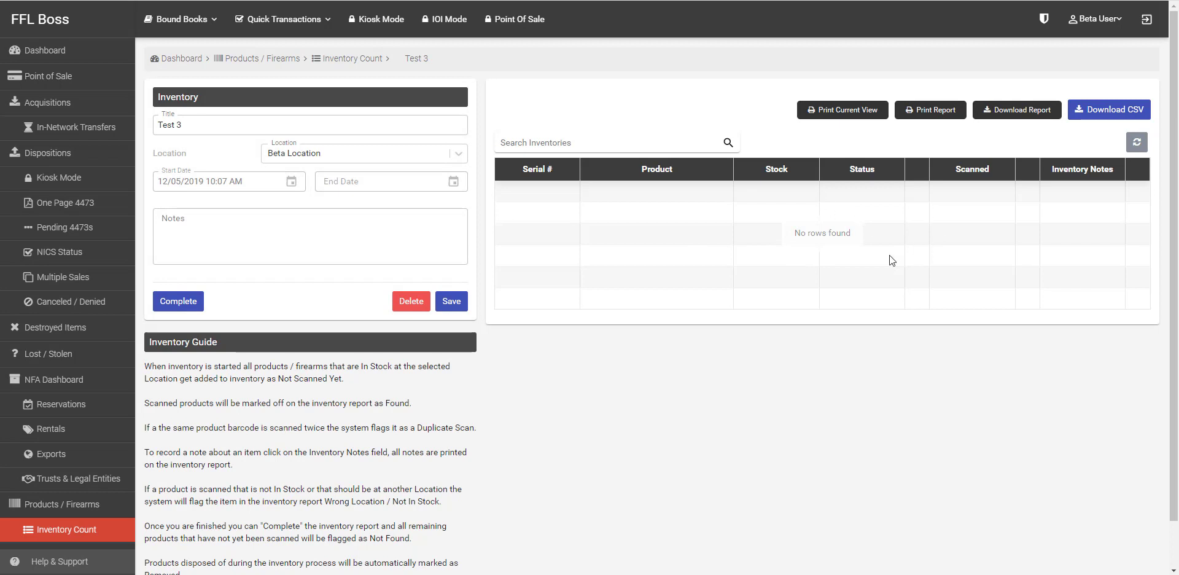
pyautogui.click(72, 531)
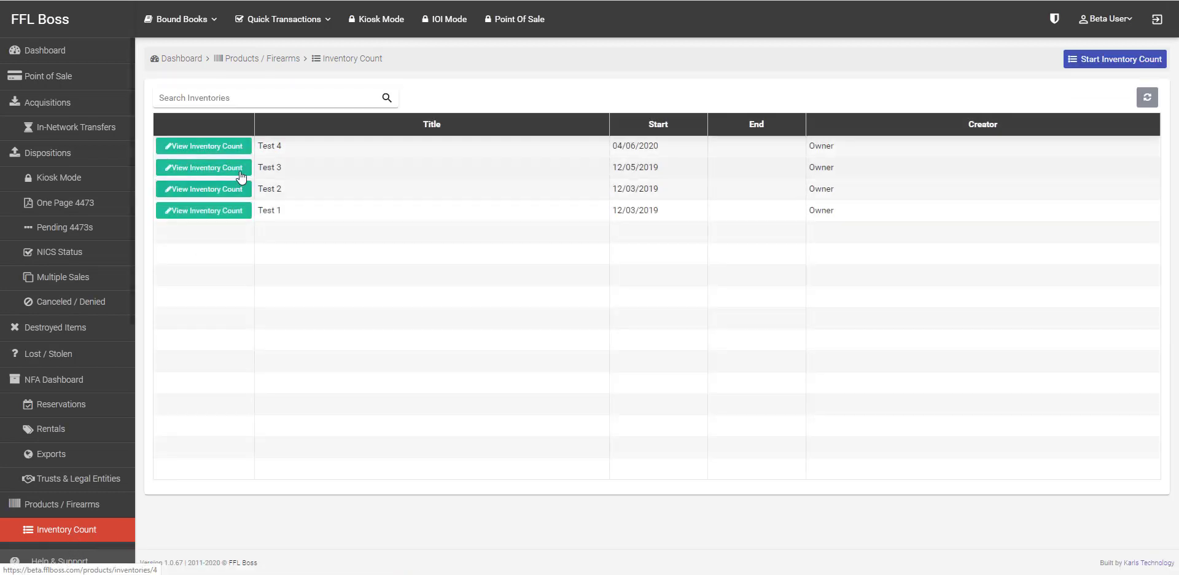
pyautogui.click(232, 150)
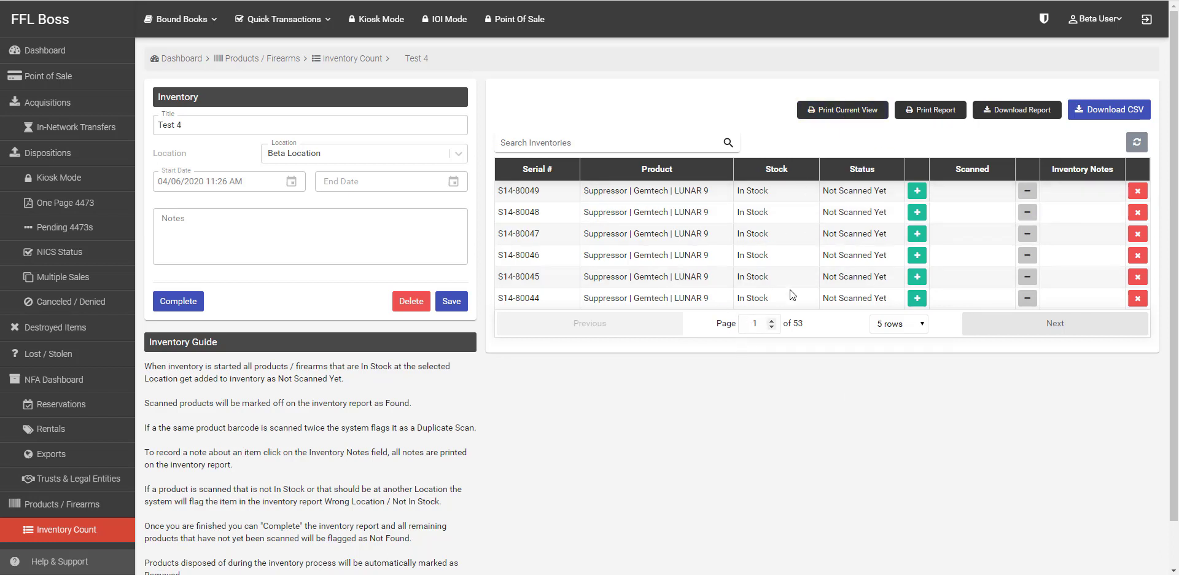
pyautogui.click(935, 116)
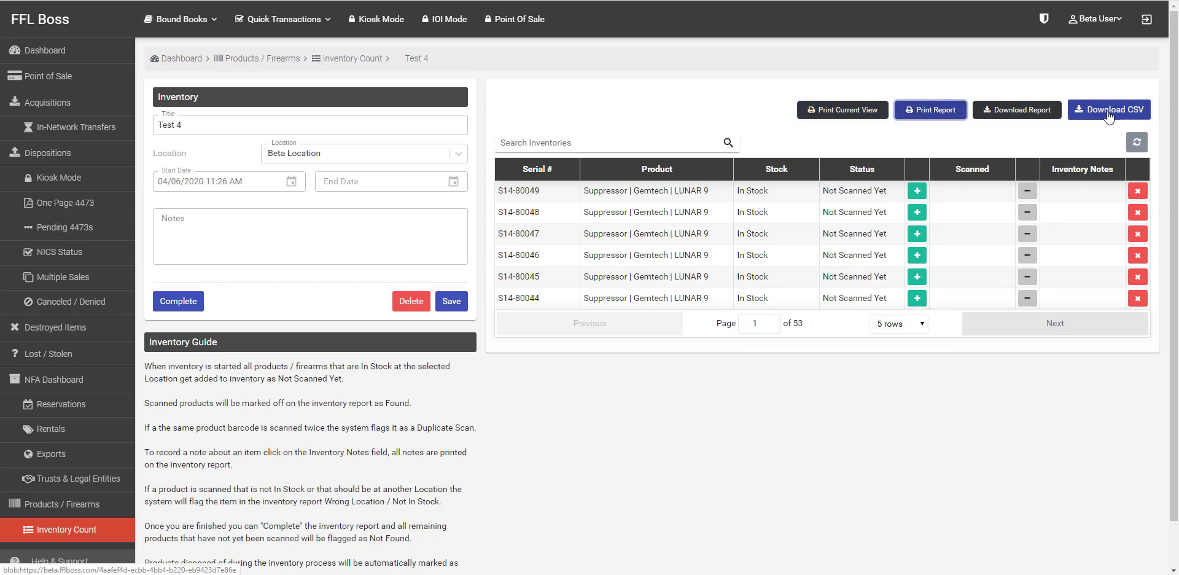
pyautogui.scroll(-6, 78, 161)
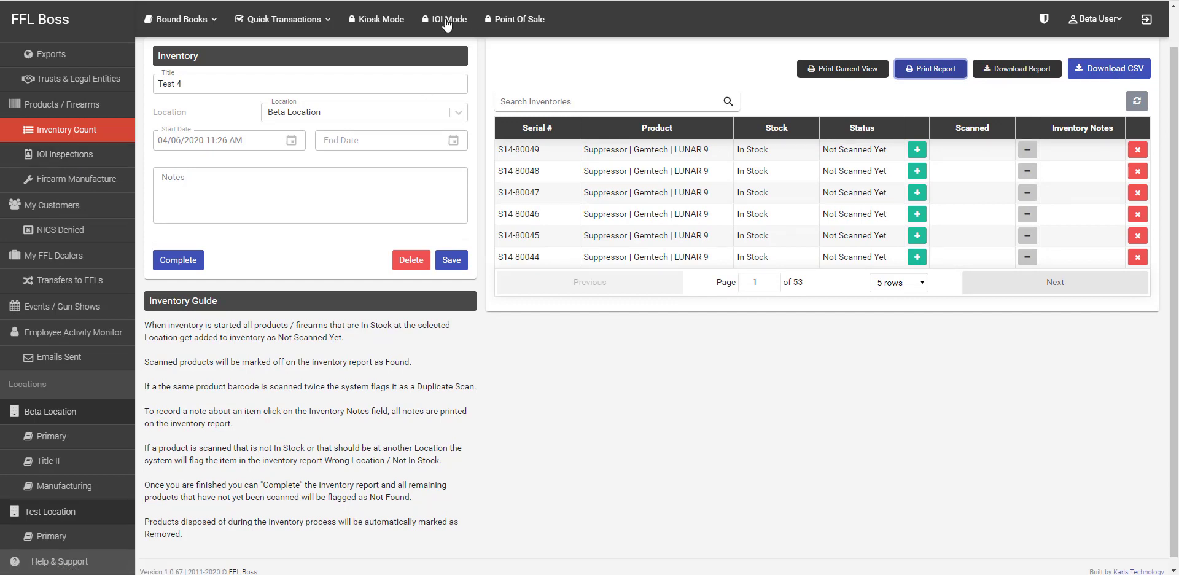
pyautogui.click(90, 159)
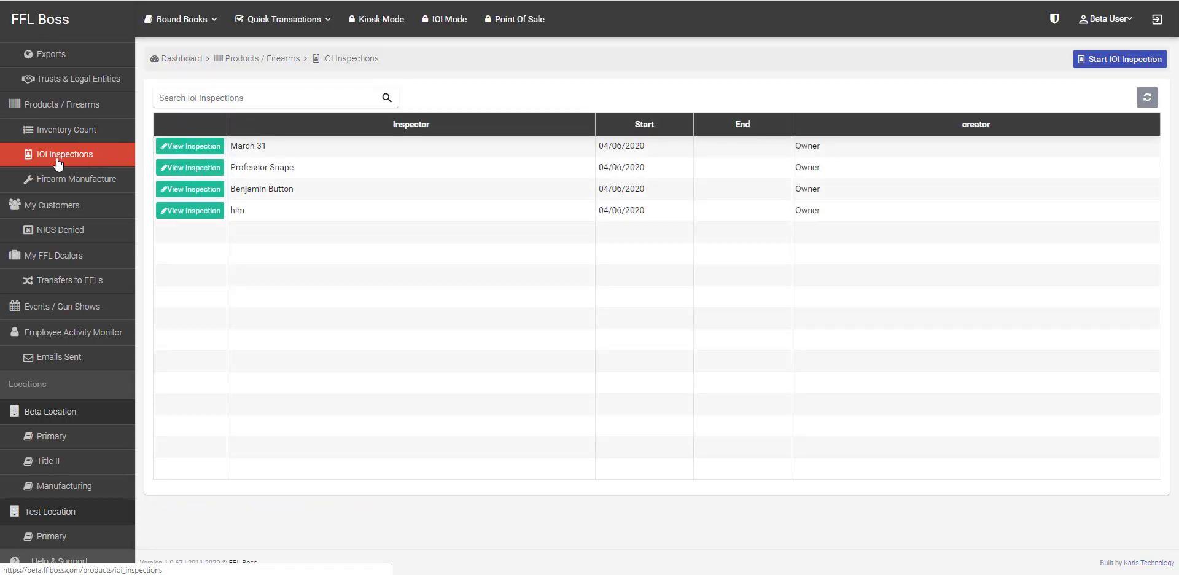
# Step: Begin an IOI inspection for Beta Location, cancel it, then open Firearm Manufacture
pyautogui.click(1119, 59)
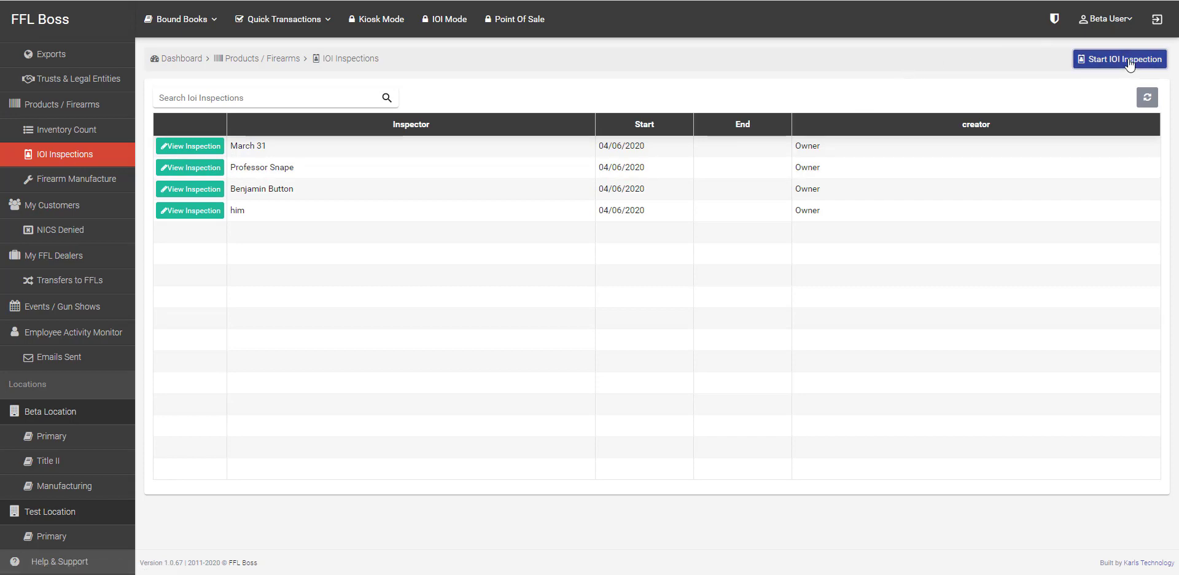
pyautogui.click(564, 109)
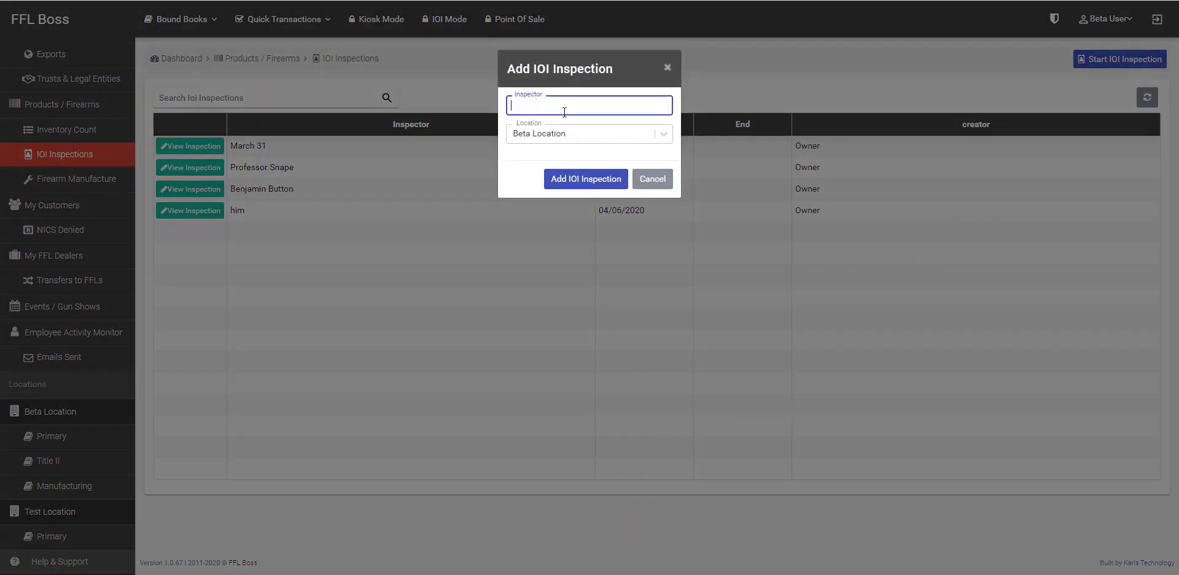
pyautogui.click(585, 134)
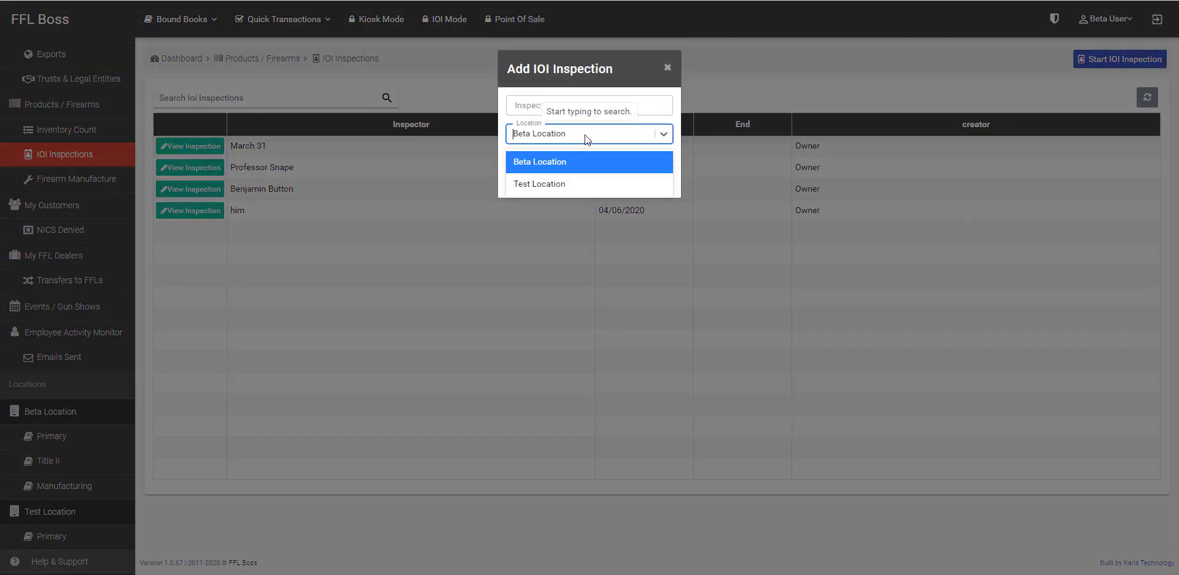
pyautogui.click(555, 151)
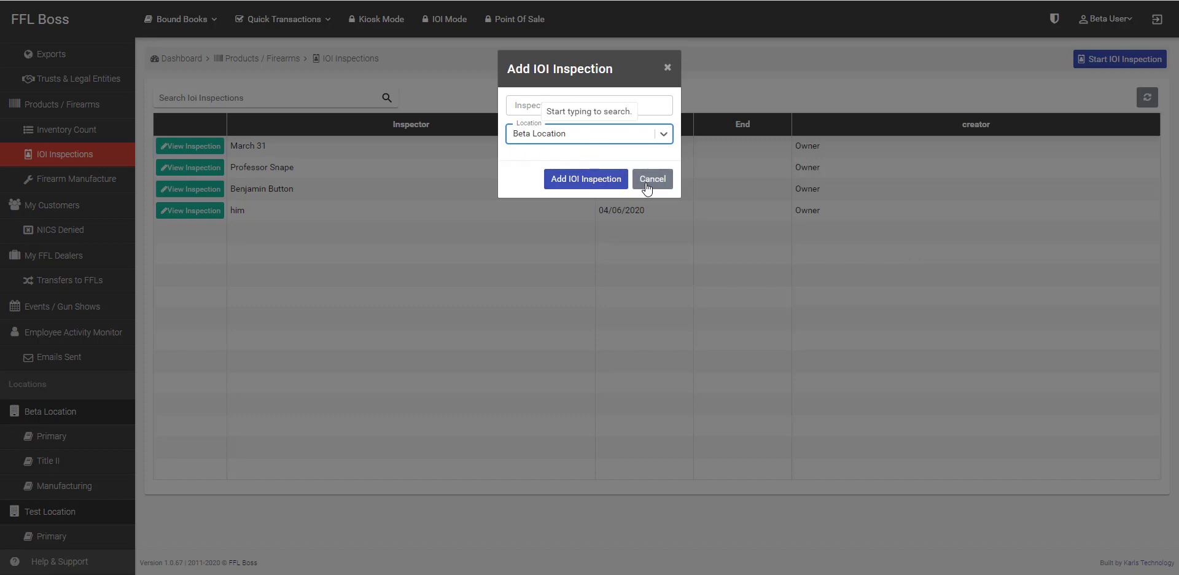
pyautogui.click(651, 179)
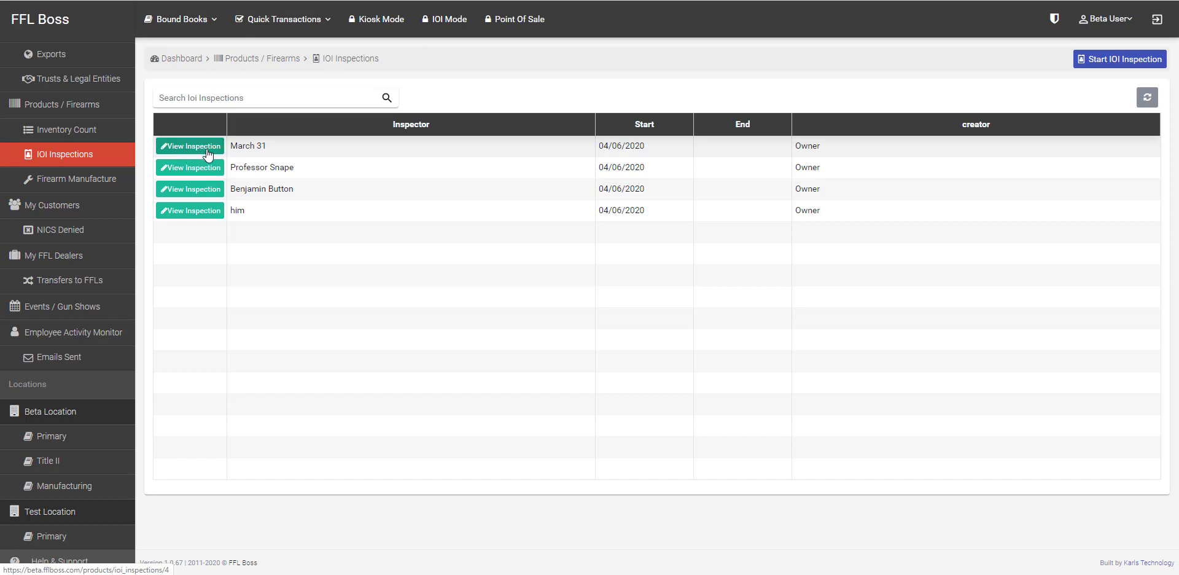
pyautogui.click(60, 180)
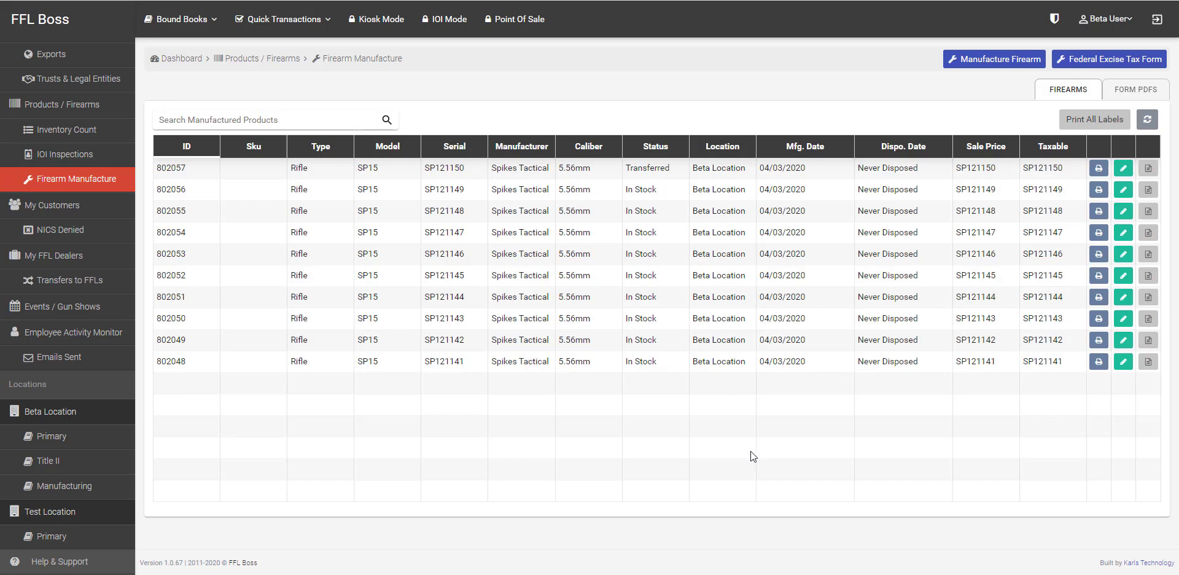
# Step: Start a new manufactured firearm record dated April 6, 2020
pyautogui.click(1116, 63)
pyautogui.click(992, 61)
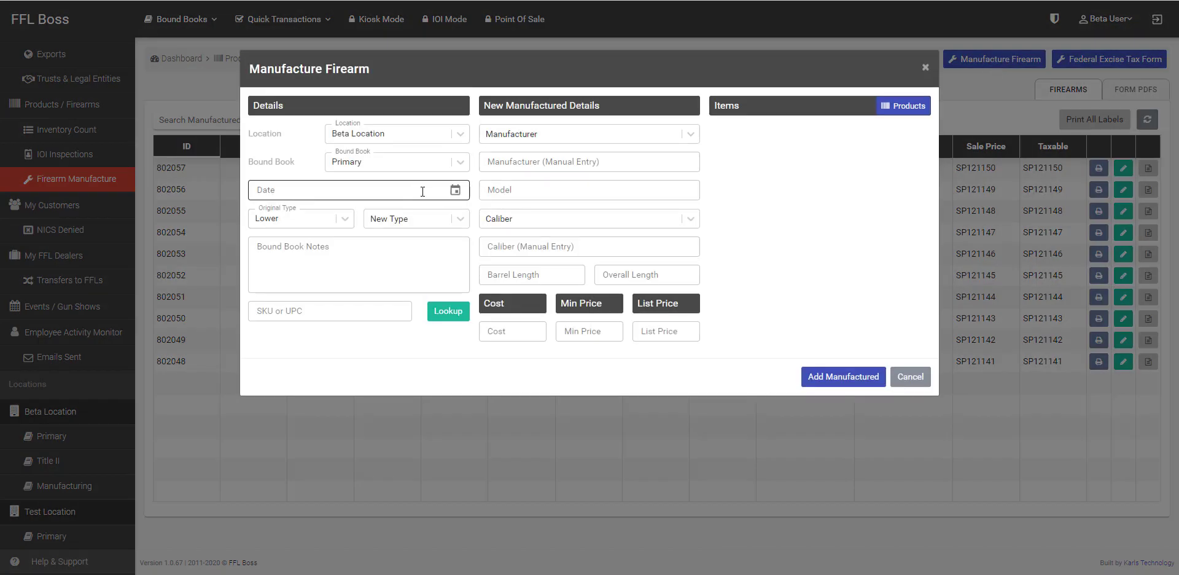
pyautogui.click(455, 190)
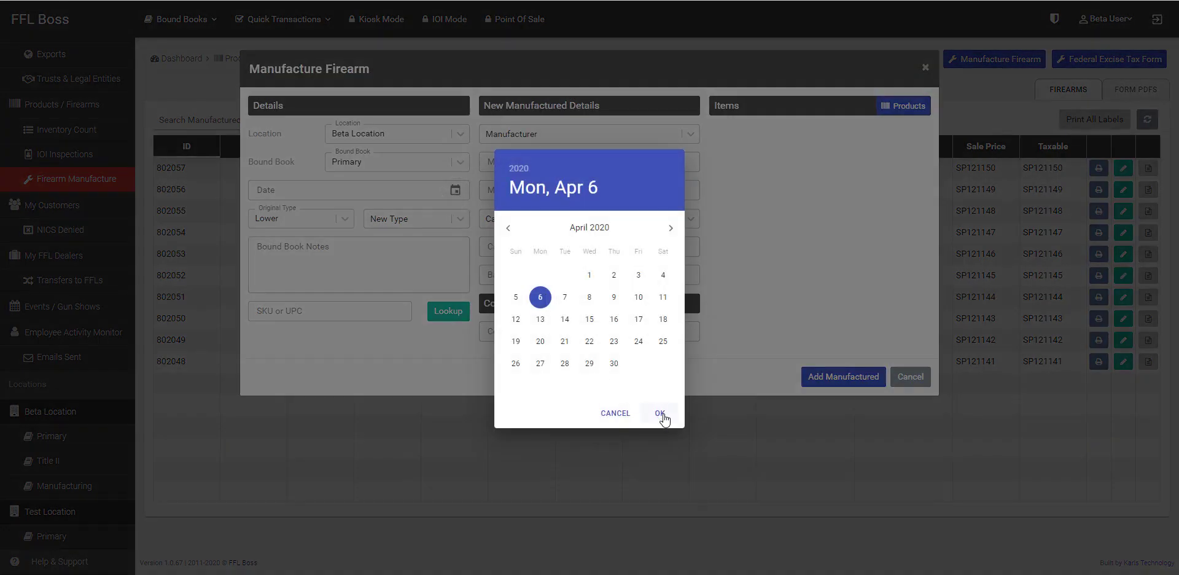
pyautogui.click(661, 413)
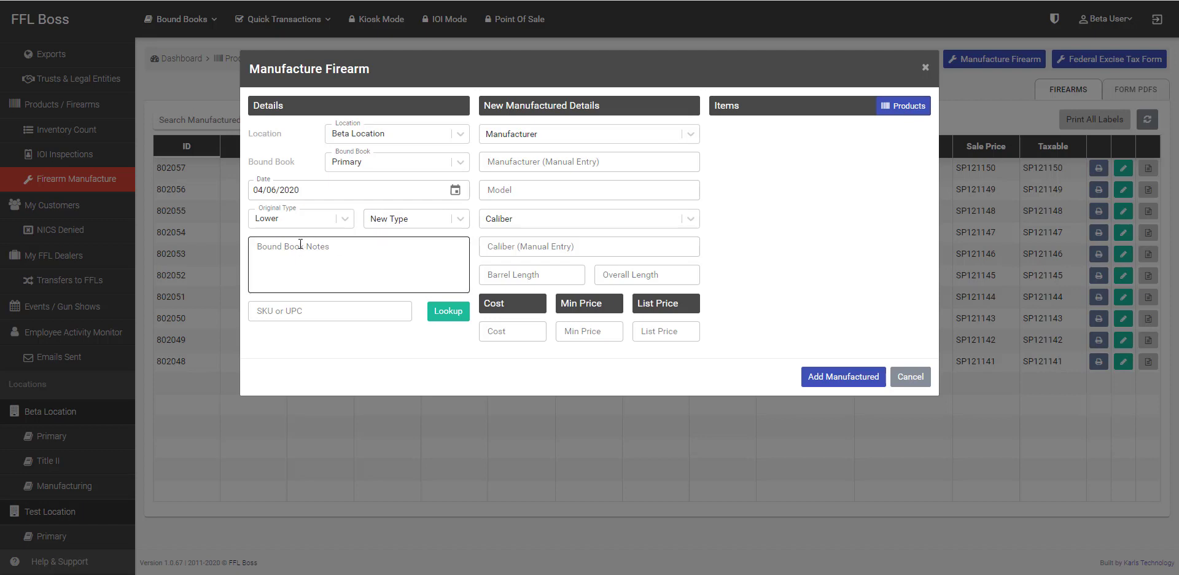
# Step: Set the original type to Frame and bring up the in-stock products
pyautogui.click(347, 218)
pyautogui.moveTo(348, 260)
pyautogui.mouseDown()
pyautogui.moveTo(350, 358)
pyautogui.moveTo(345, 249)
pyautogui.mouseUp()
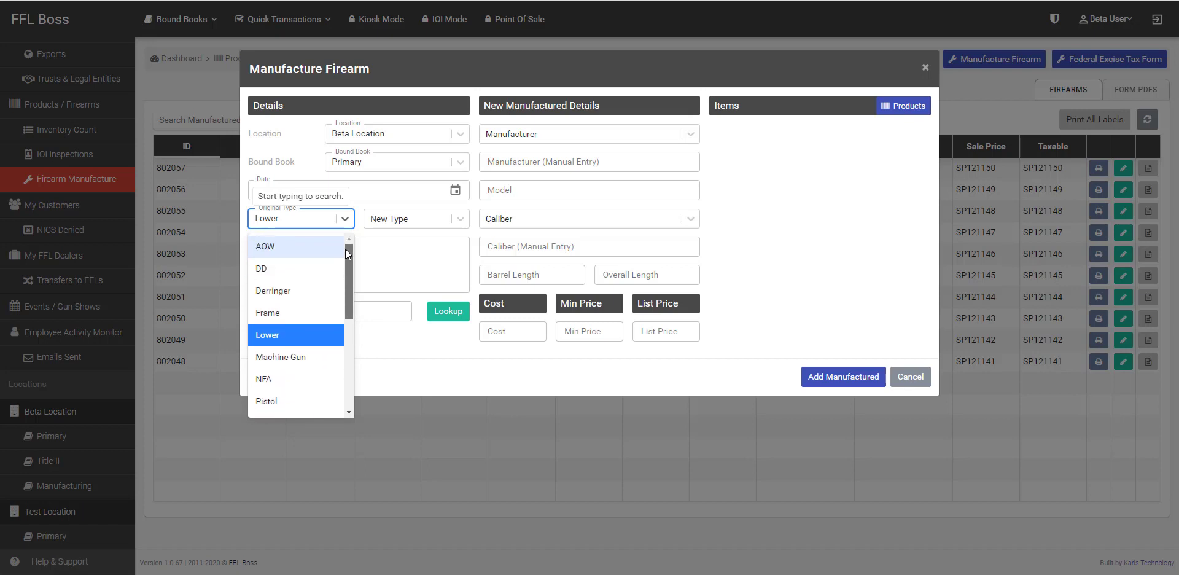
pyautogui.click(280, 338)
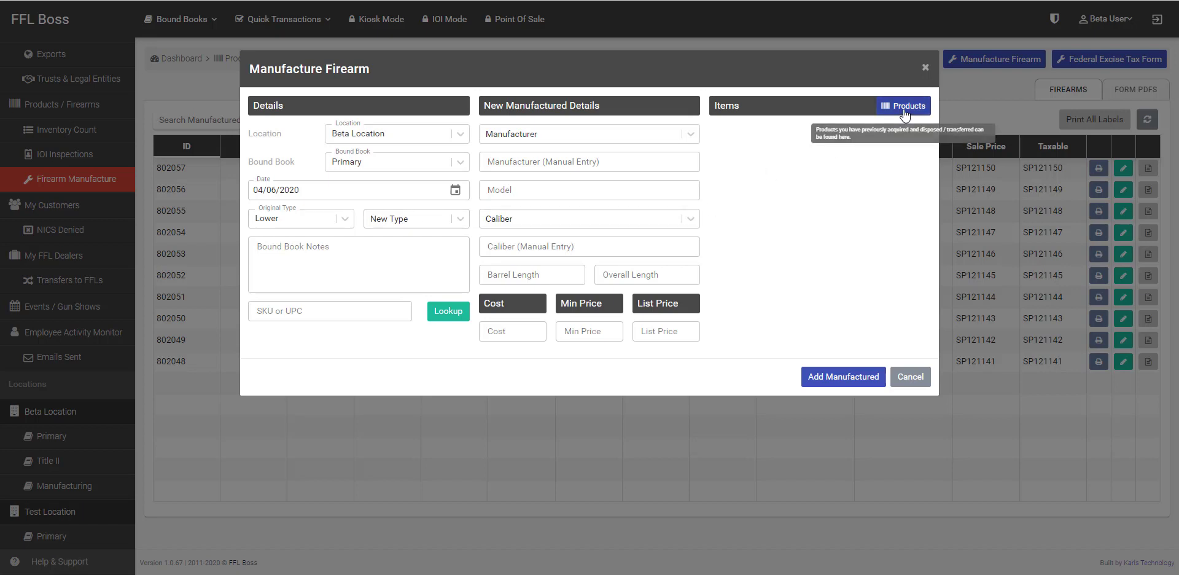
pyautogui.click(344, 219)
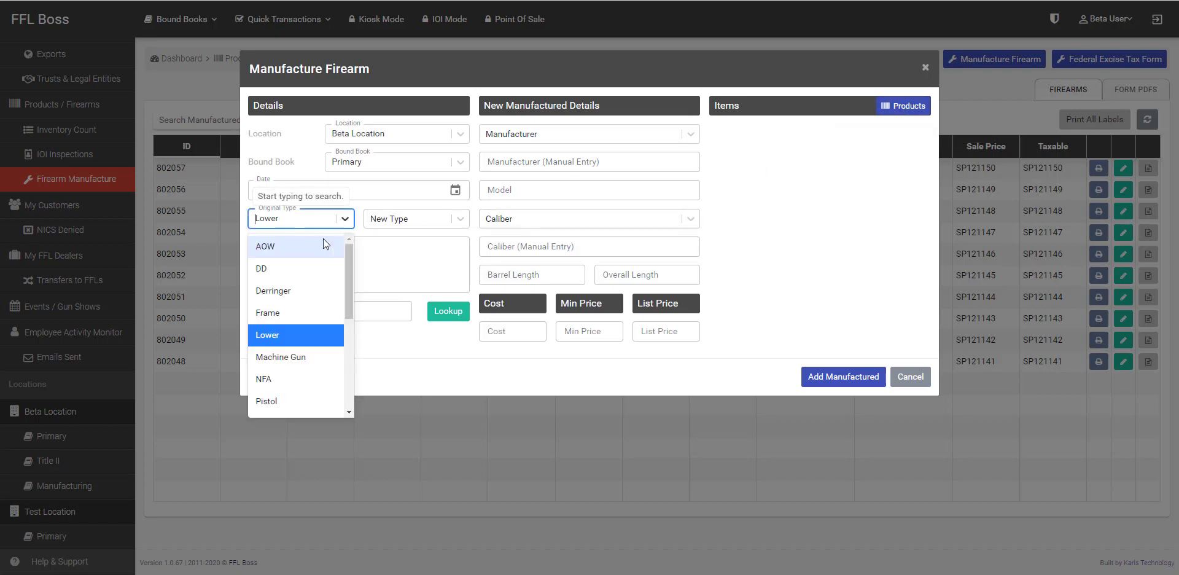
pyautogui.click(287, 314)
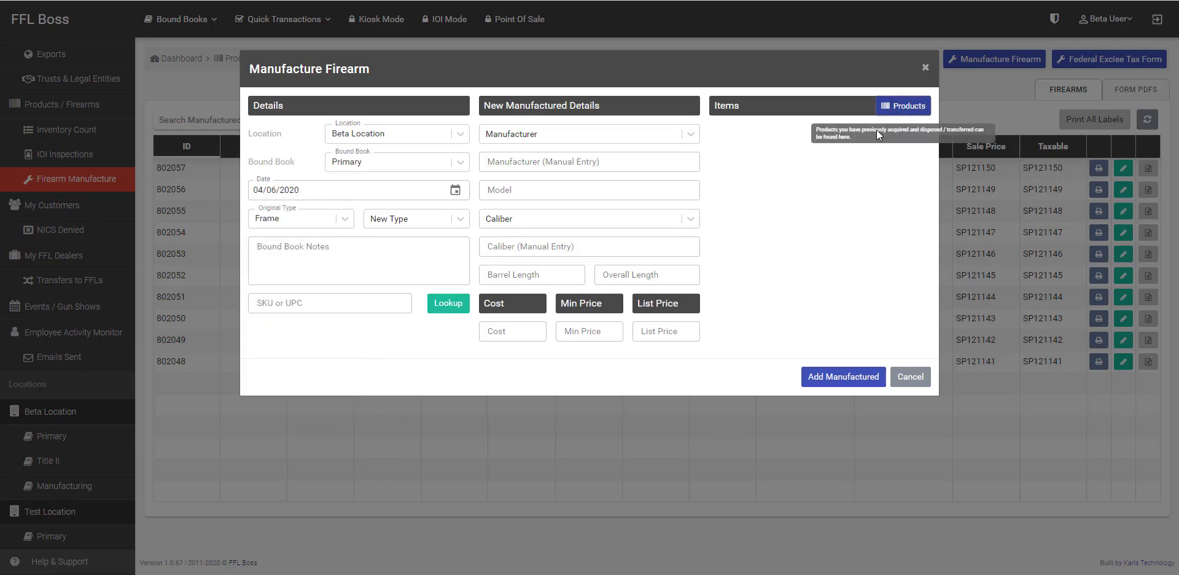
pyautogui.click(898, 111)
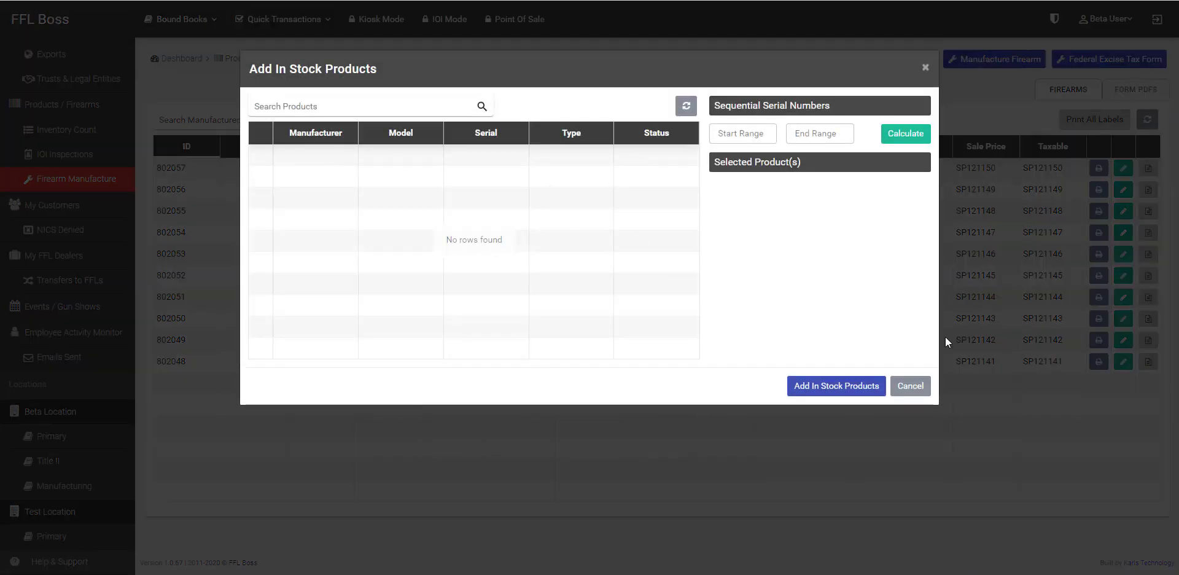
# Step: Switch the original type back to Lower and add in-stock lower SP121140 to the build
pyautogui.click(910, 386)
pyautogui.click(319, 220)
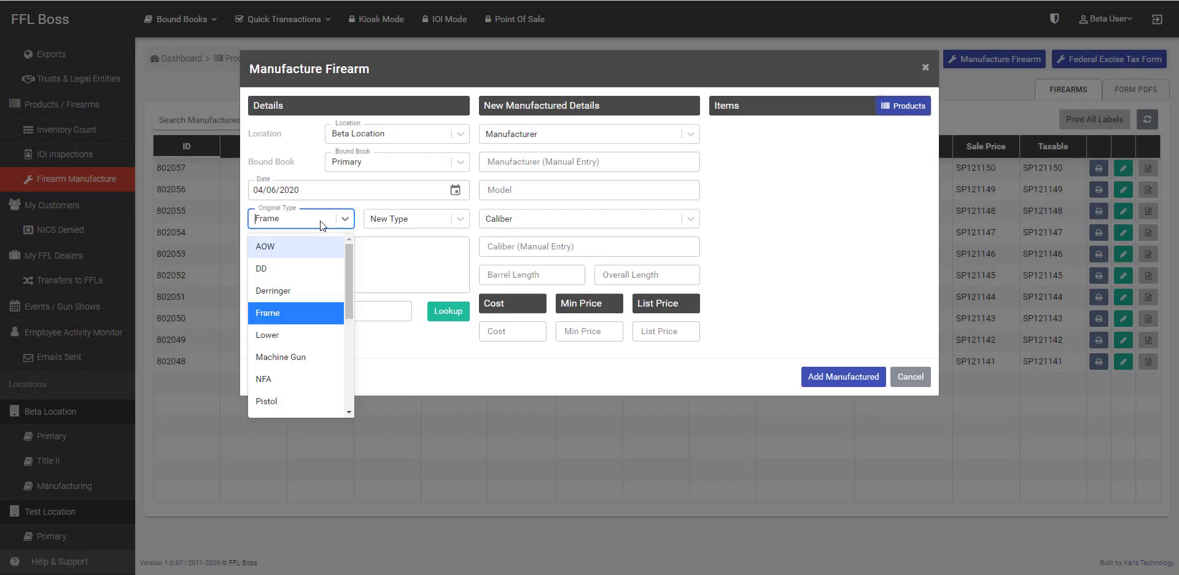
pyautogui.click(280, 335)
pyautogui.click(903, 108)
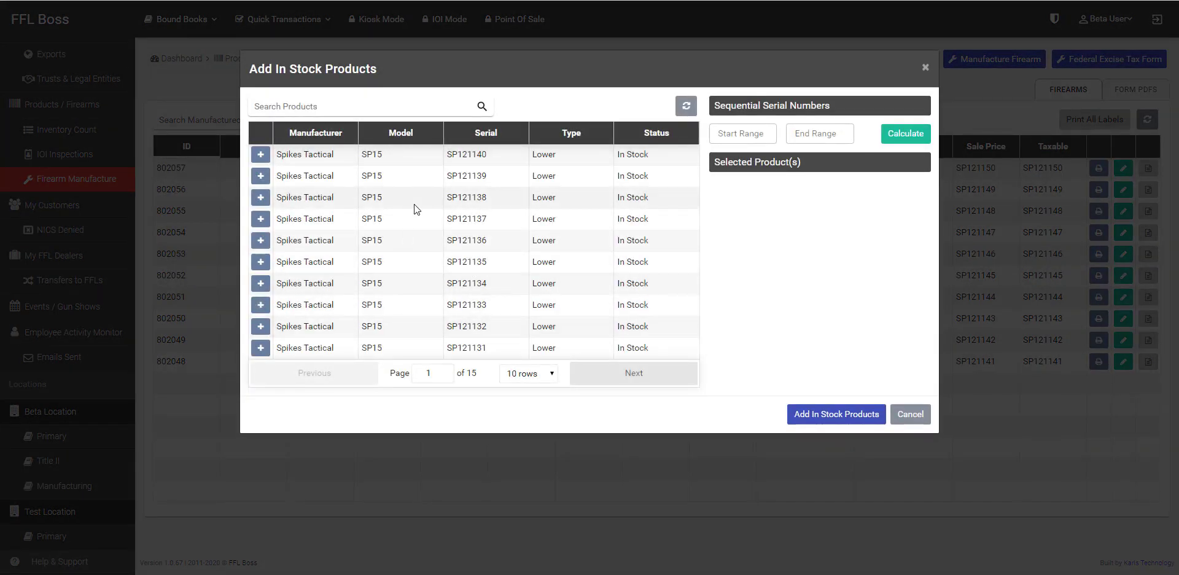
pyautogui.click(260, 154)
pyautogui.click(845, 416)
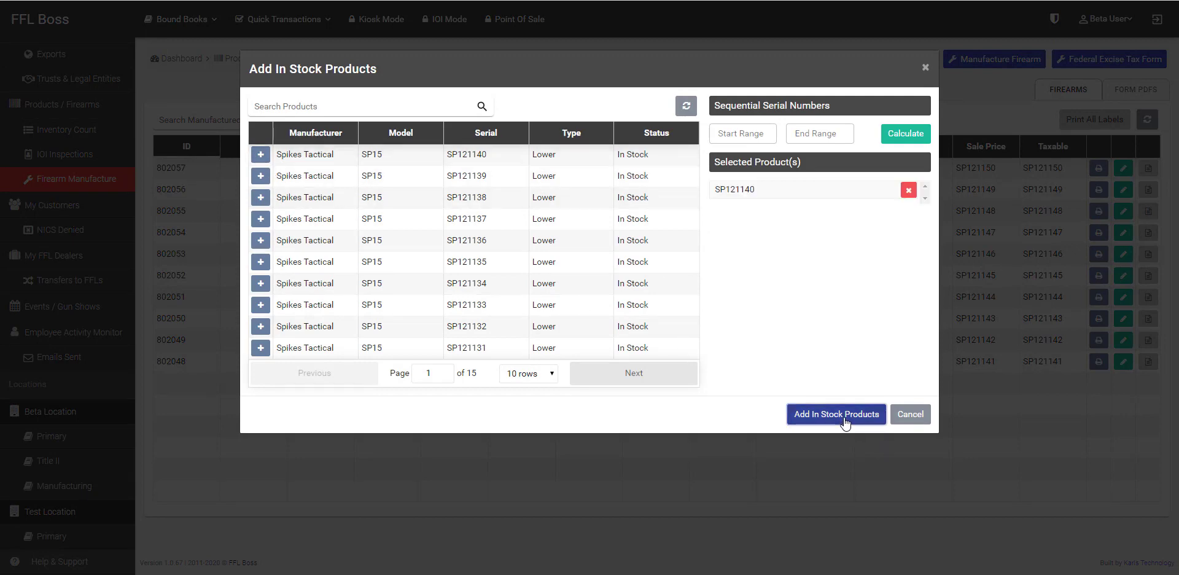
# Step: Make the new type Pistol with cost 450.00, minimum 540.00 and list 599.00
pyautogui.click(405, 217)
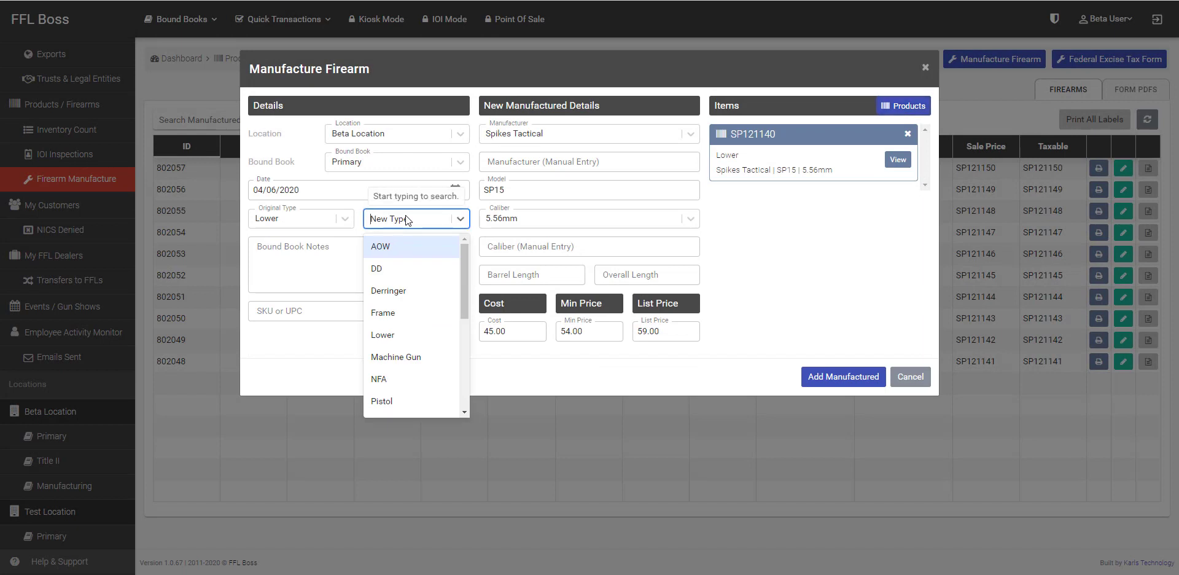
pyautogui.click(396, 399)
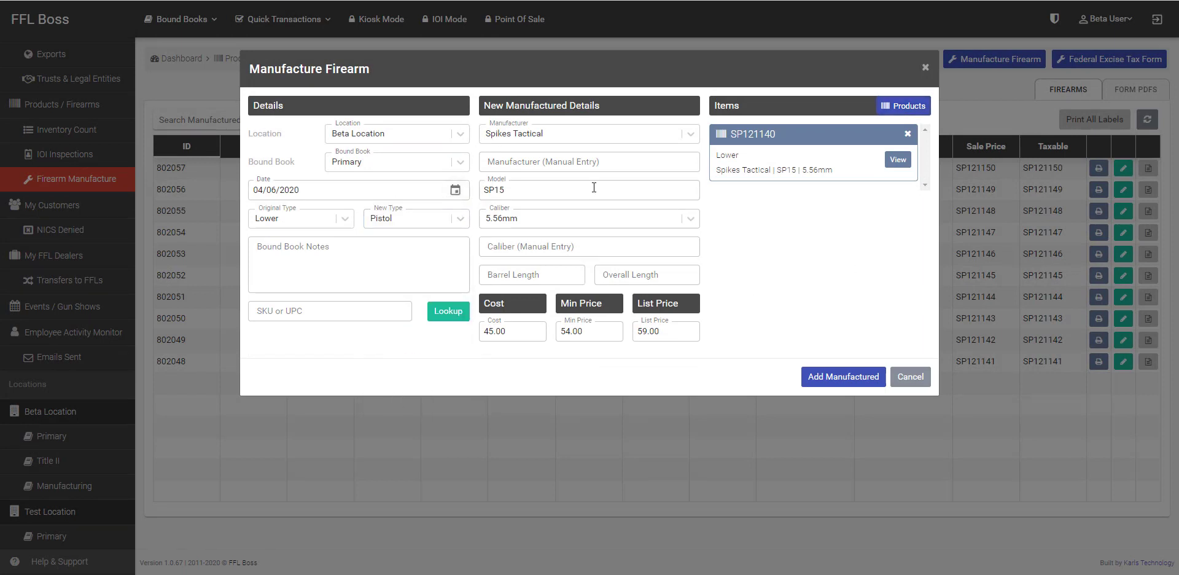
pyautogui.click(490, 331)
pyautogui.write('0')
pyautogui.click(569, 331)
pyautogui.write('0')
pyautogui.click(646, 331)
pyautogui.write('9')
# Step: Pass over the length and SKU fields and create the manufactured firearm, acquisition 888515
pyautogui.click(656, 277)
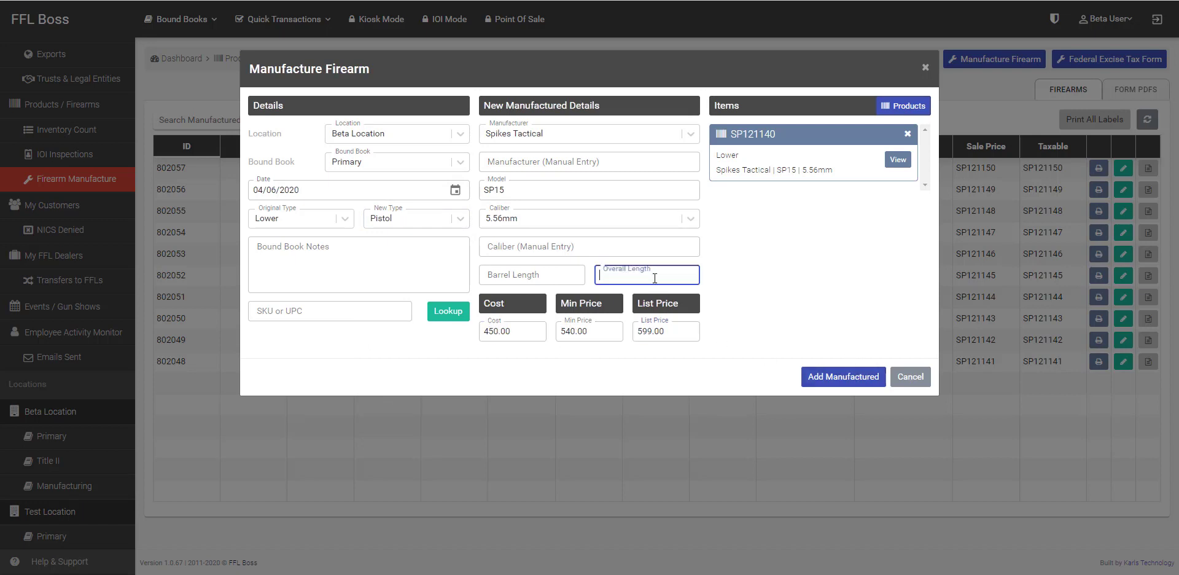
pyautogui.click(544, 280)
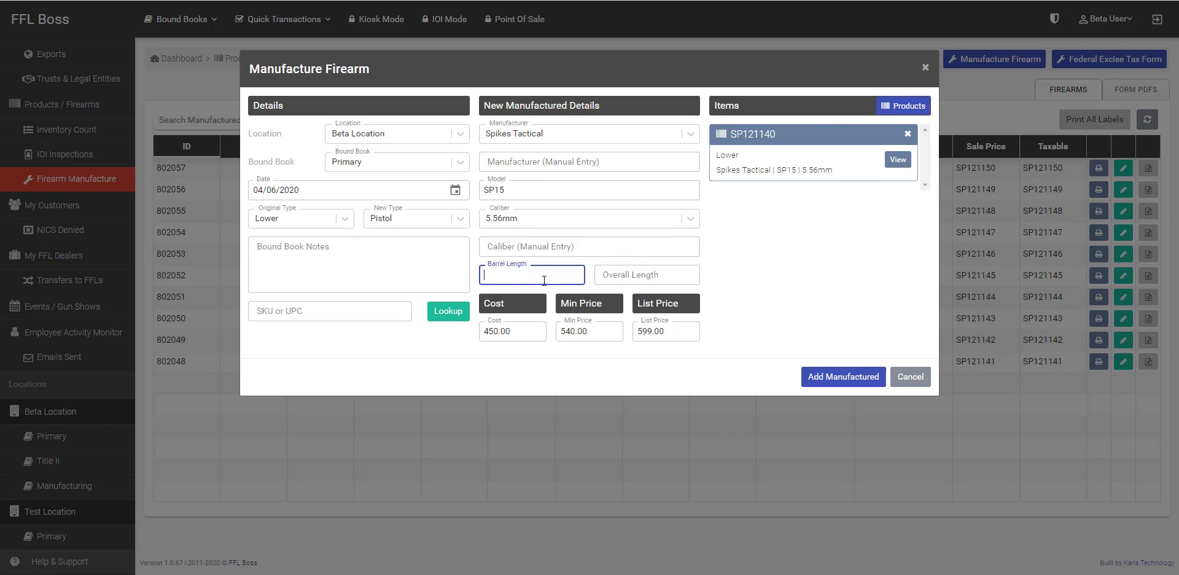
pyautogui.click(387, 311)
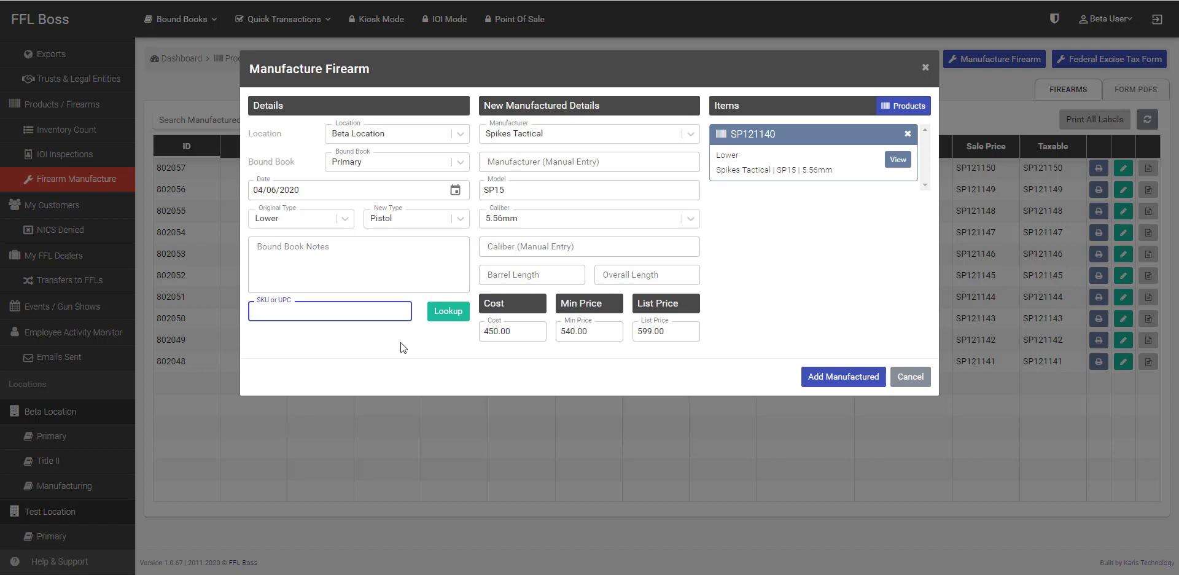
pyautogui.click(854, 385)
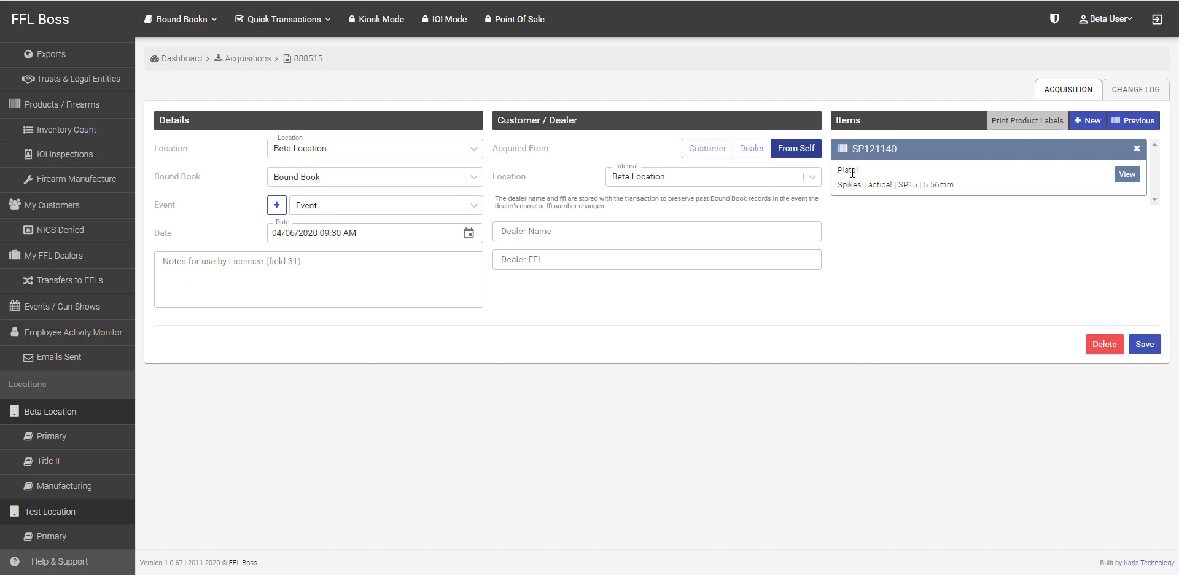
# Step: File acquisition 888515 in the Manufacturing bound book, save it, then go to My Customers
pyautogui.click(419, 179)
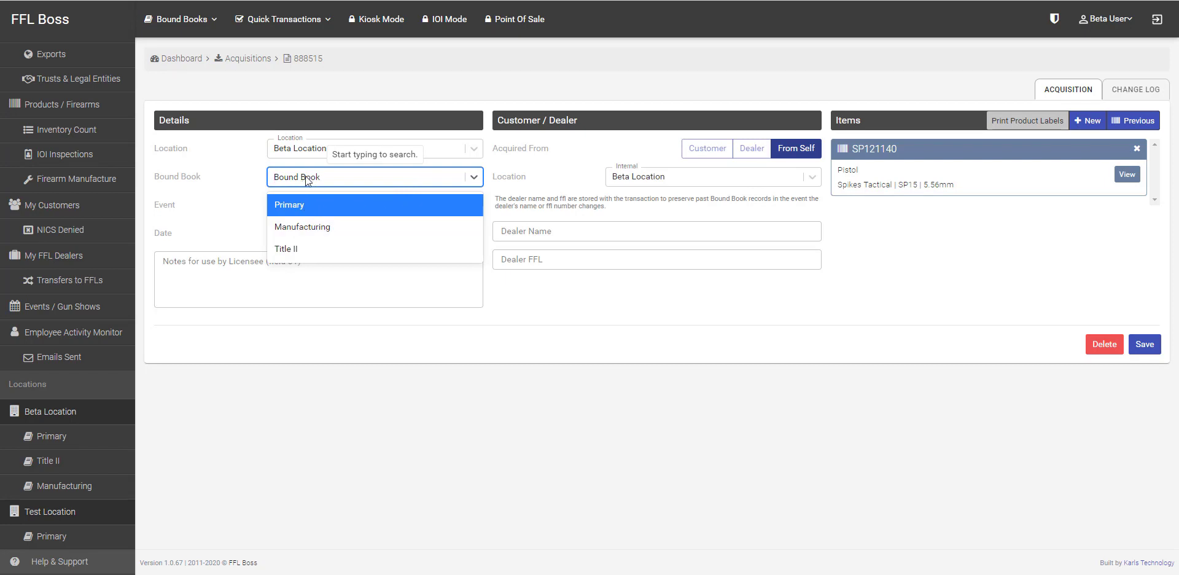
pyautogui.click(304, 226)
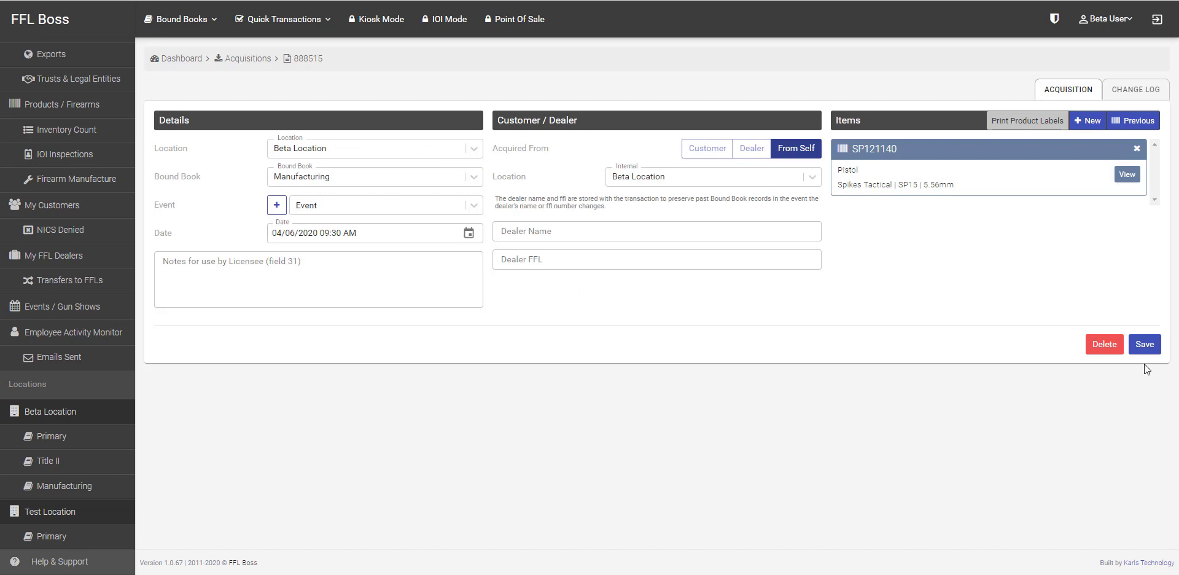
pyautogui.click(1151, 349)
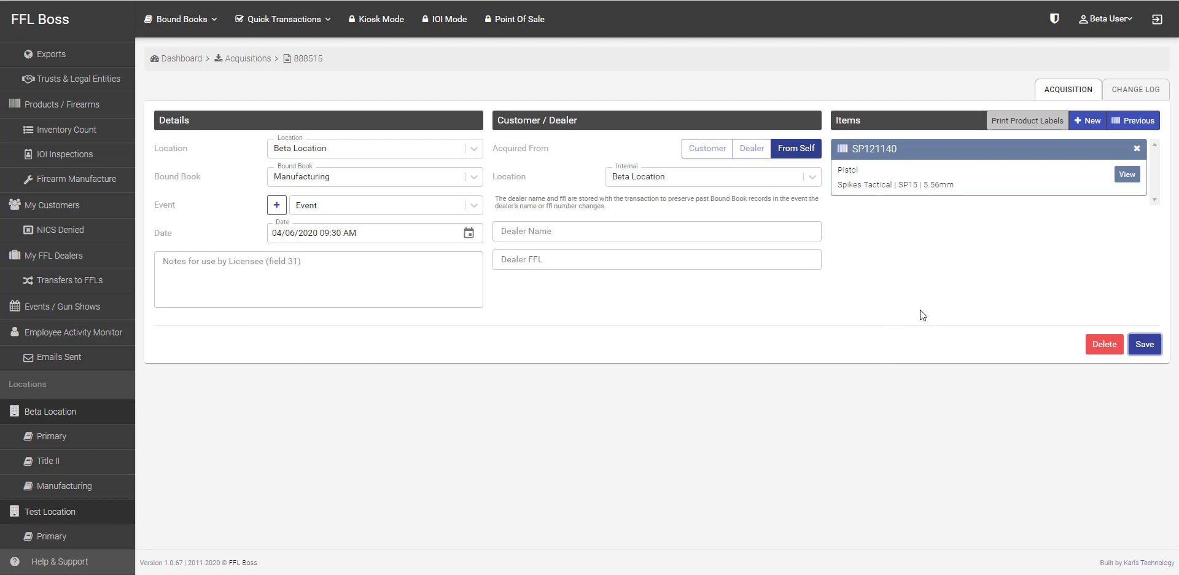
pyautogui.click(62, 205)
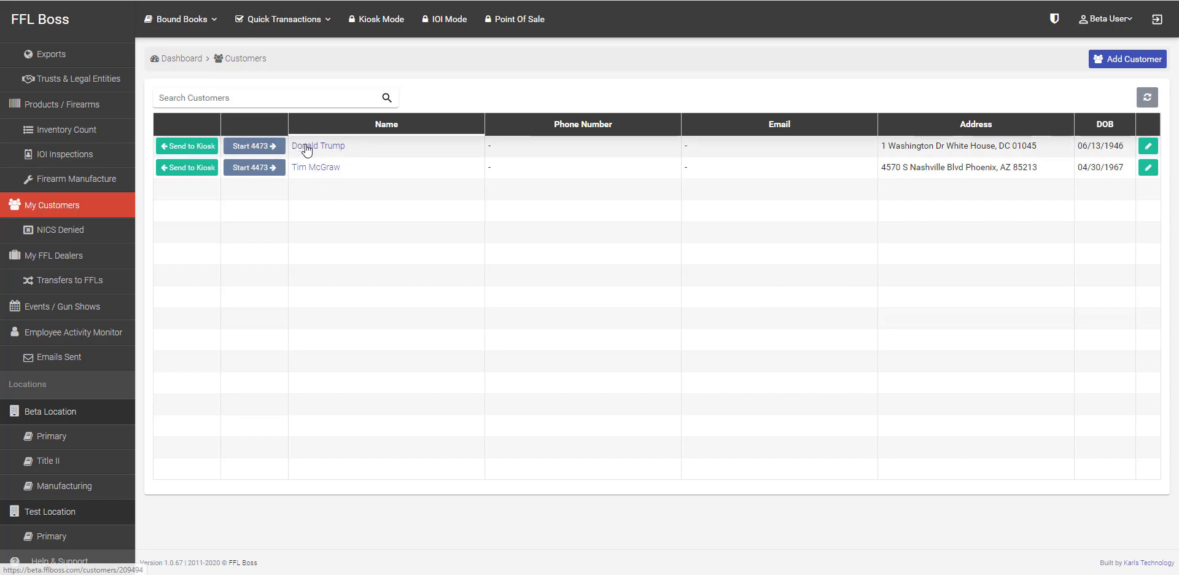
# Step: Bring up the edit form for the first customer in the customer list
pyautogui.click(1148, 149)
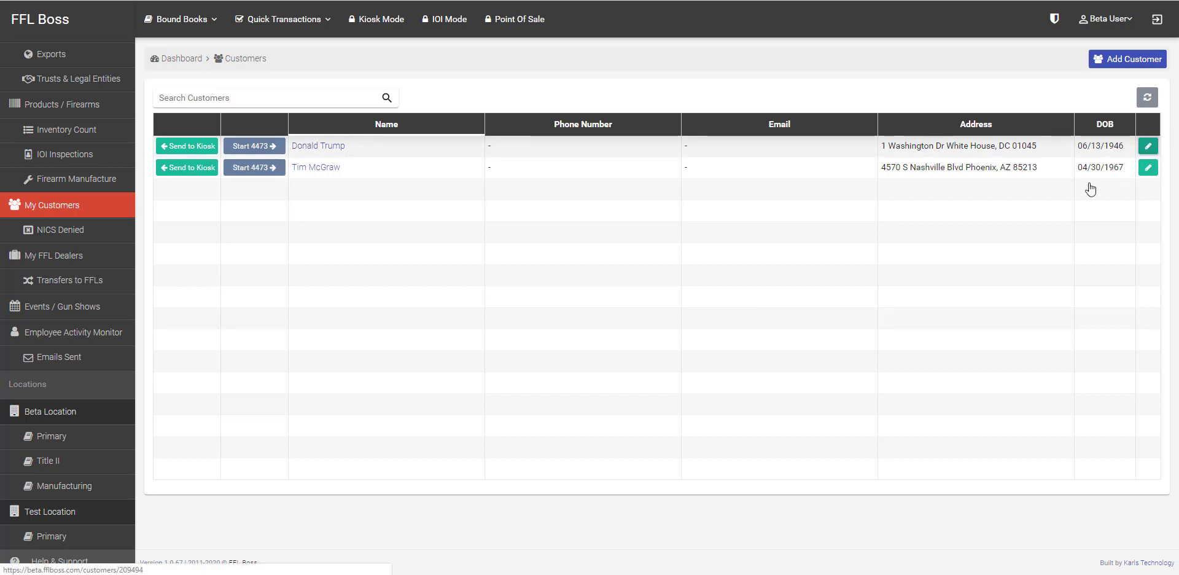
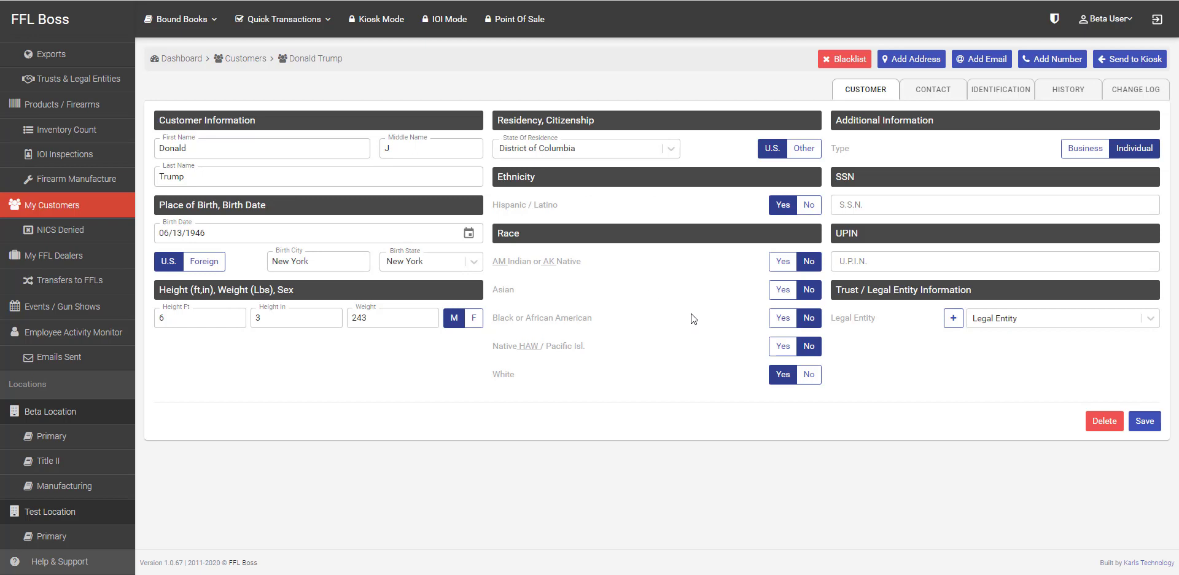
# Step: View the customer's contact address, then open and cancel a new address form
pyautogui.click(931, 92)
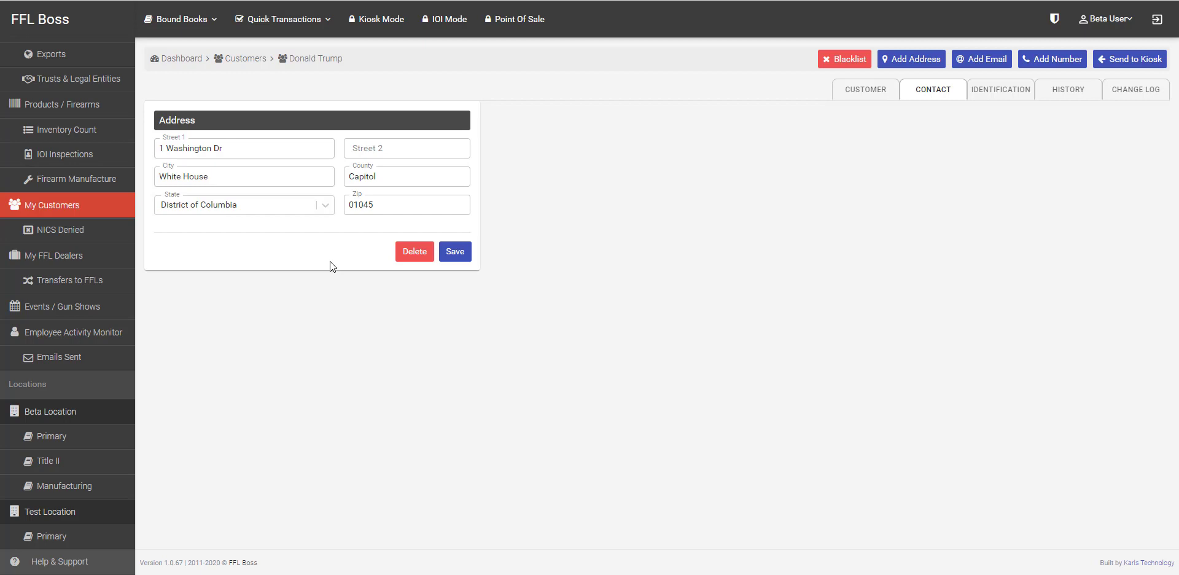
pyautogui.click(912, 60)
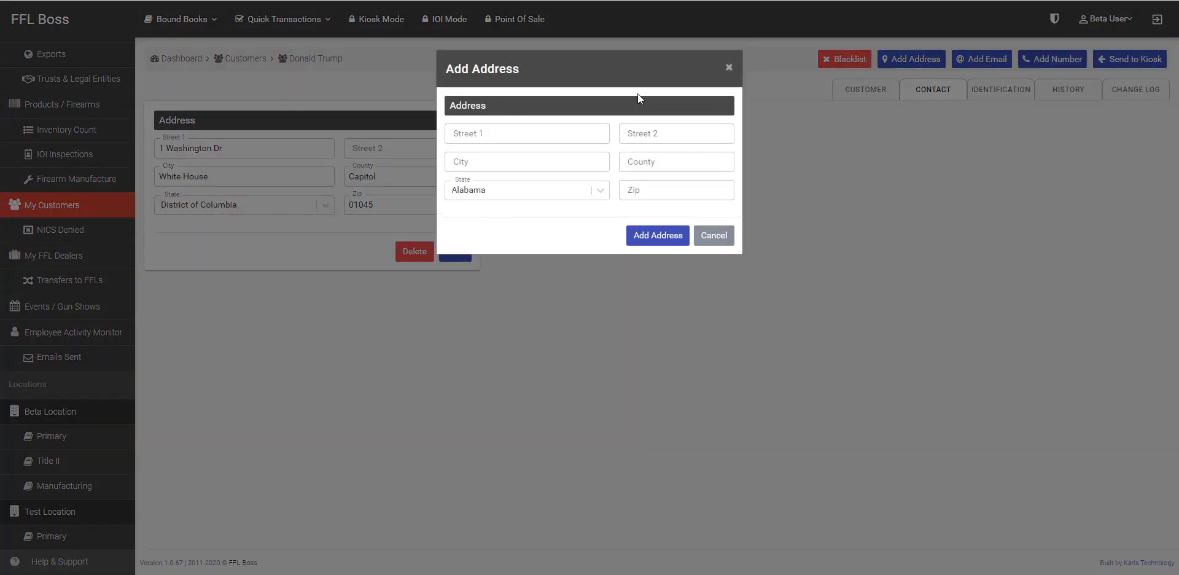
pyautogui.click(713, 237)
# Step: Review the customer's identification details, then show the Disposition and Reservation history at Beta Location
pyautogui.click(1008, 93)
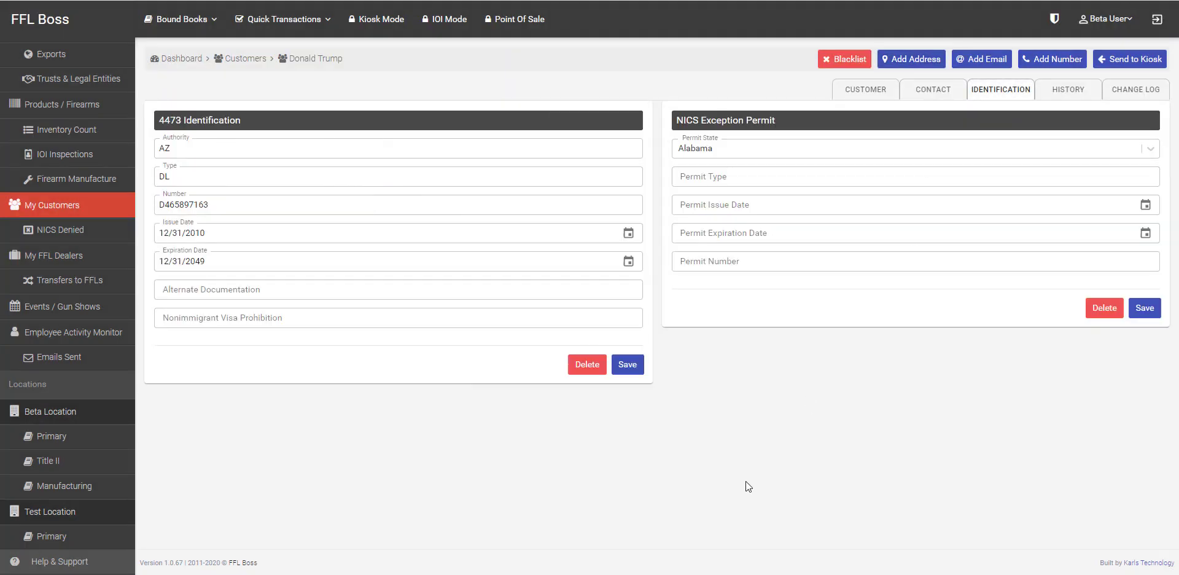
pyautogui.moveTo(159, 120); pyautogui.dragTo(252, 122)
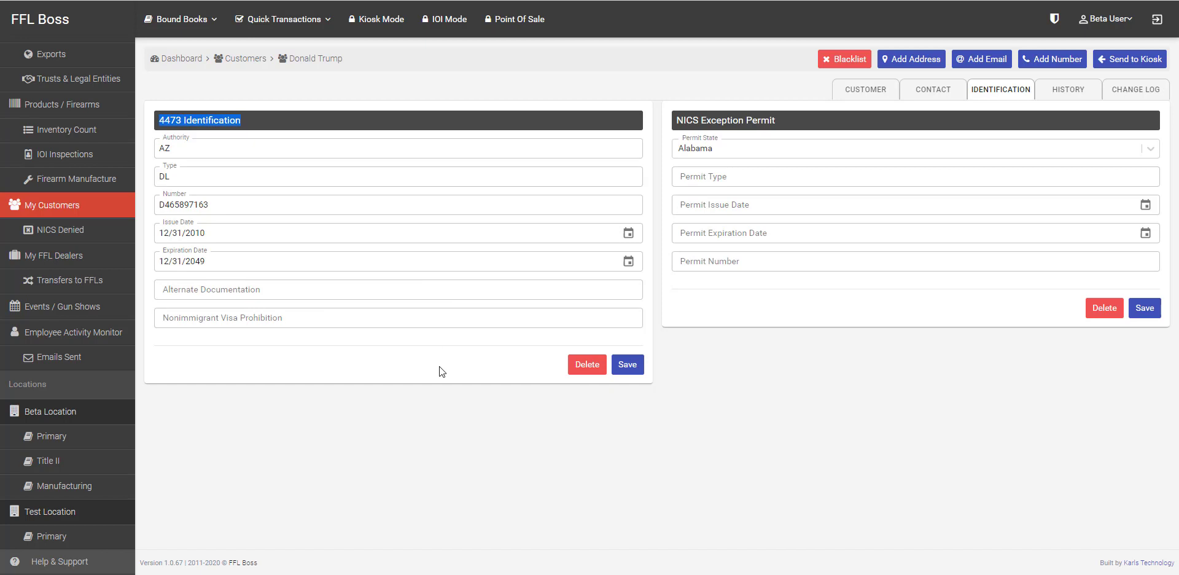
pyautogui.click(871, 425)
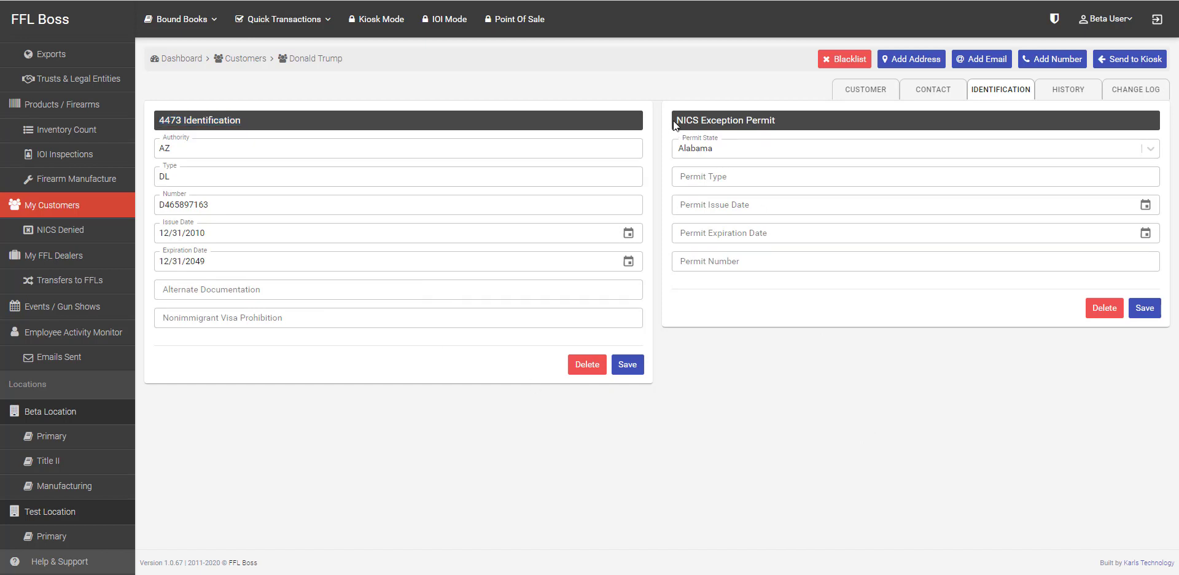
pyautogui.moveTo(673, 121); pyautogui.dragTo(780, 120)
pyautogui.click(858, 417)
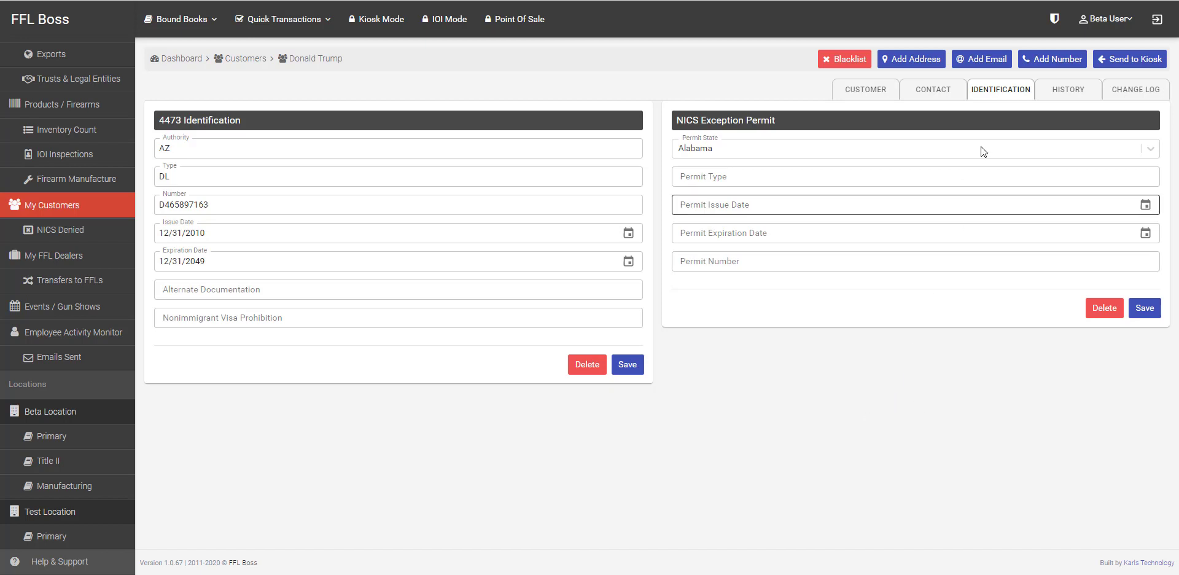
pyautogui.click(1065, 92)
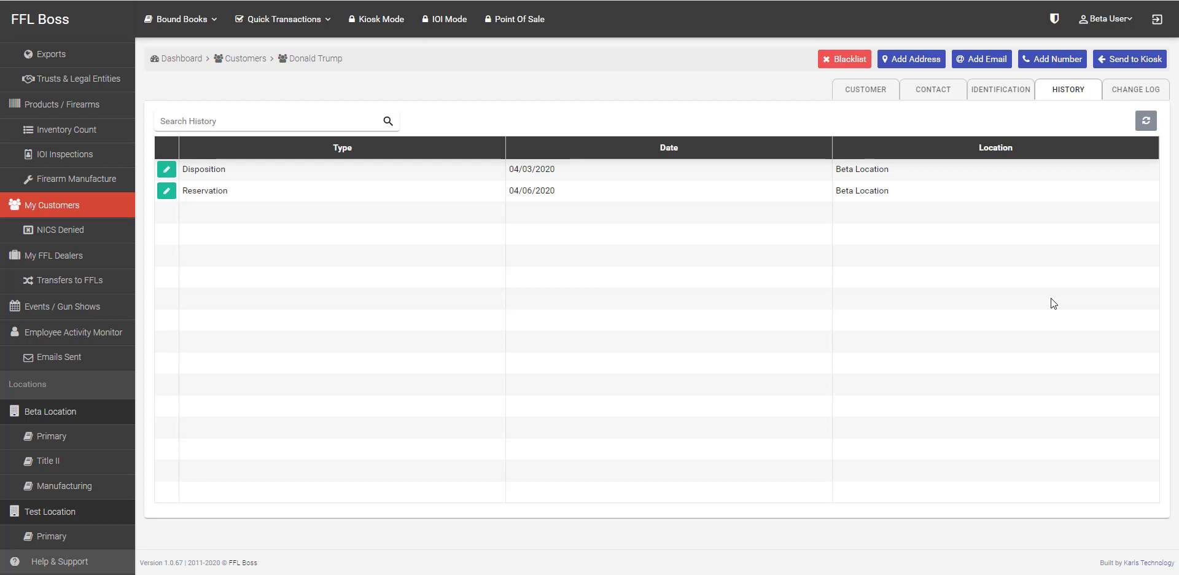
# Step: Show the NICS Denied page with its empty denied and blacklisted customer lists
pyautogui.click(75, 233)
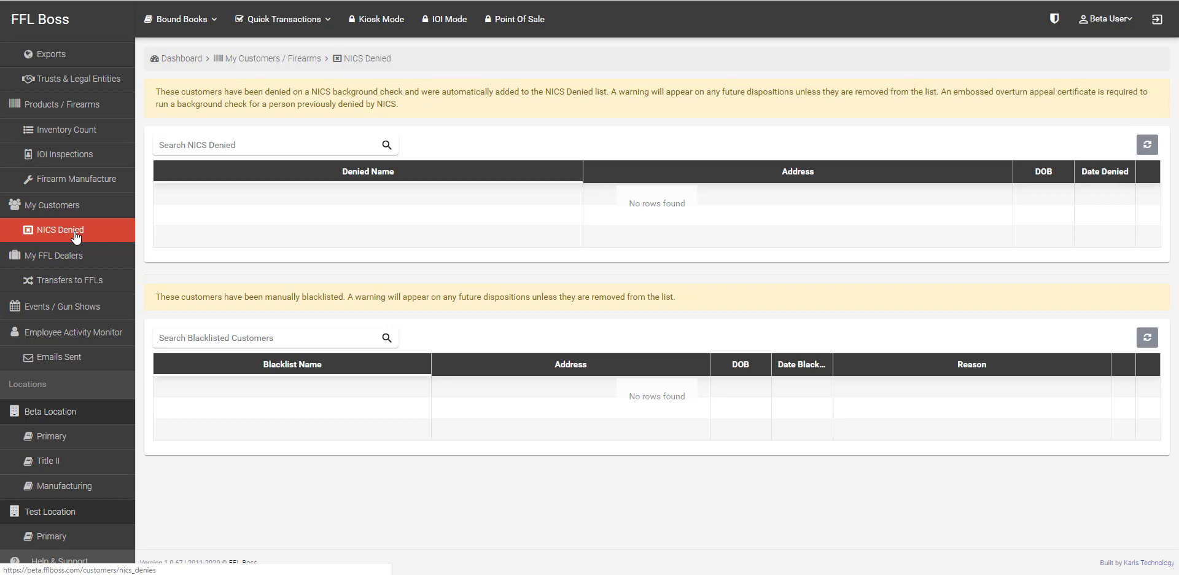
# Step: Show the My FFL Dealers page listing the six dealers
pyautogui.click(55, 254)
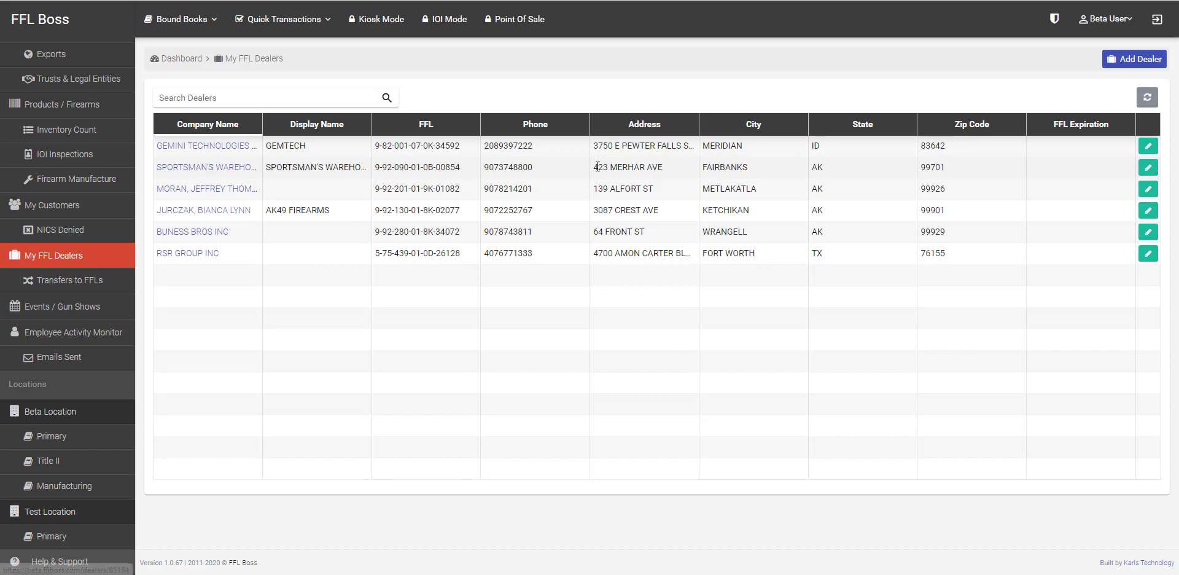
pyautogui.click(1148, 169)
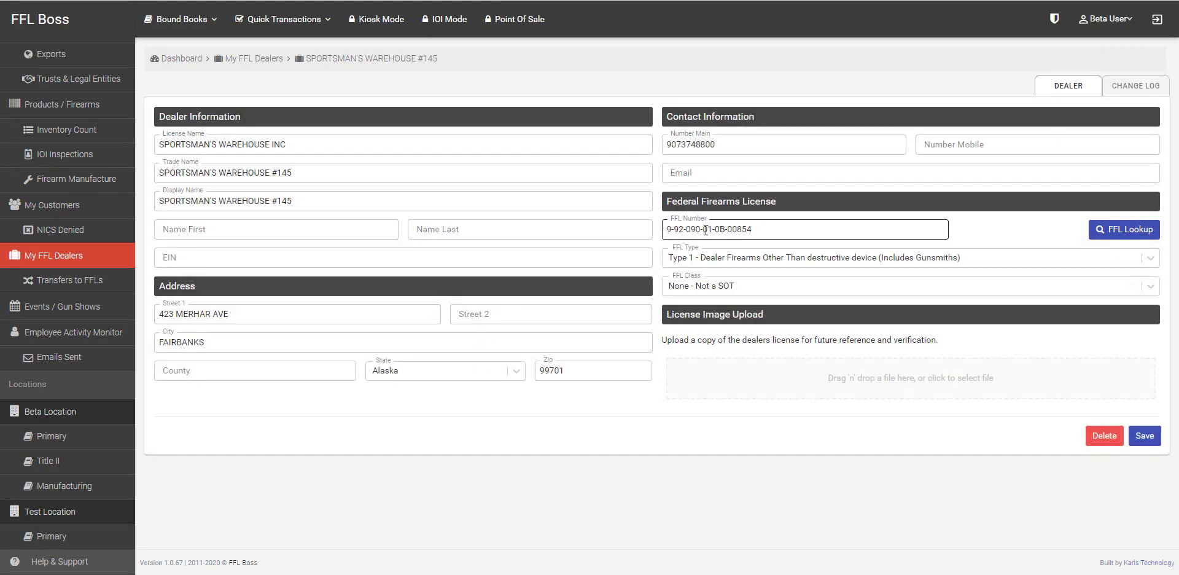
pyautogui.click(719, 228)
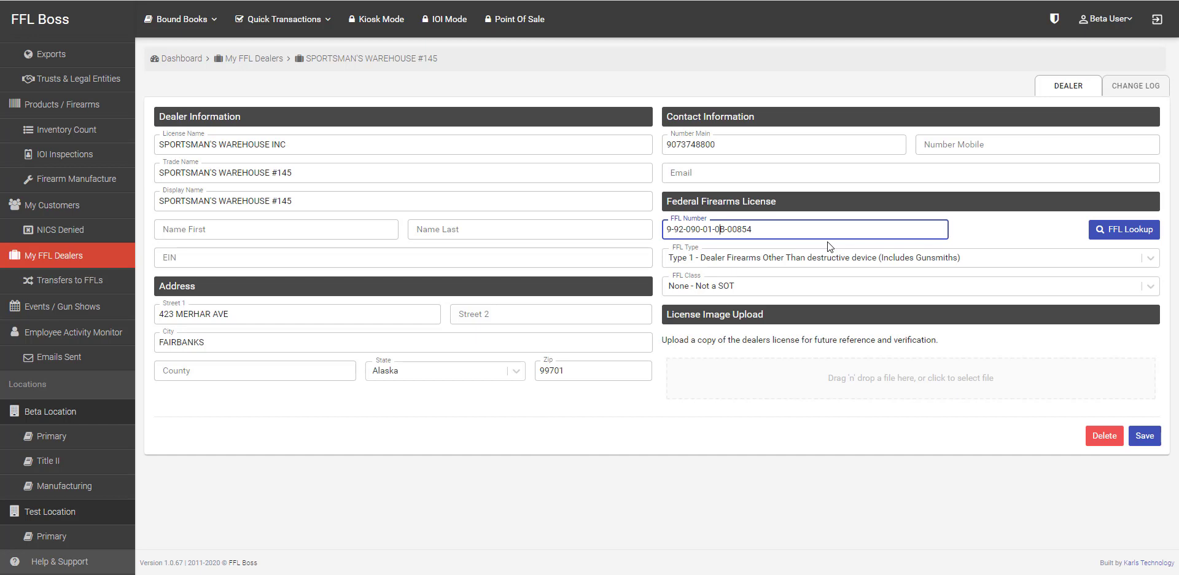
pyautogui.press('BackSpace')
pyautogui.write('3')
pyautogui.click(1141, 436)
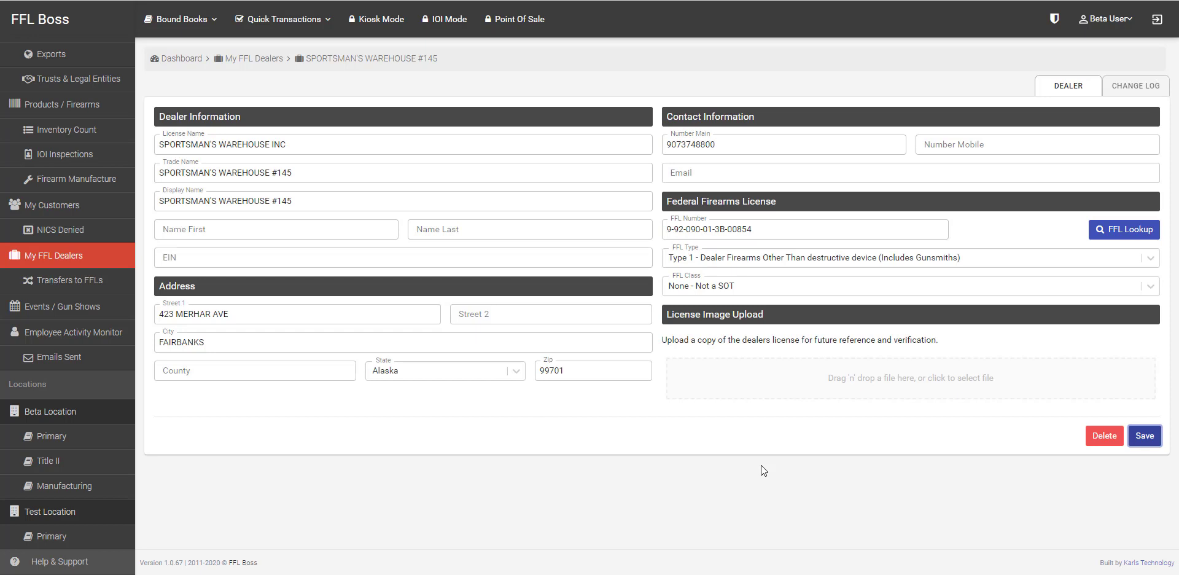
pyautogui.click(61, 279)
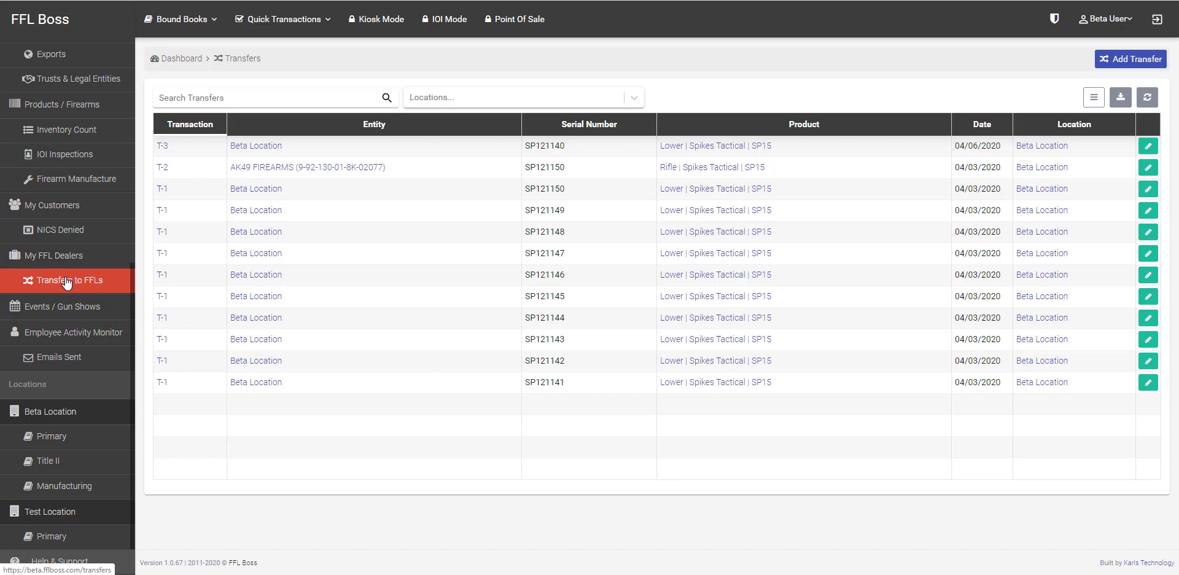
# Step: Start an FFL to FFL transfer from Quick Transactions with GEMTECH as the receiving dealer
pyautogui.click(1126, 61)
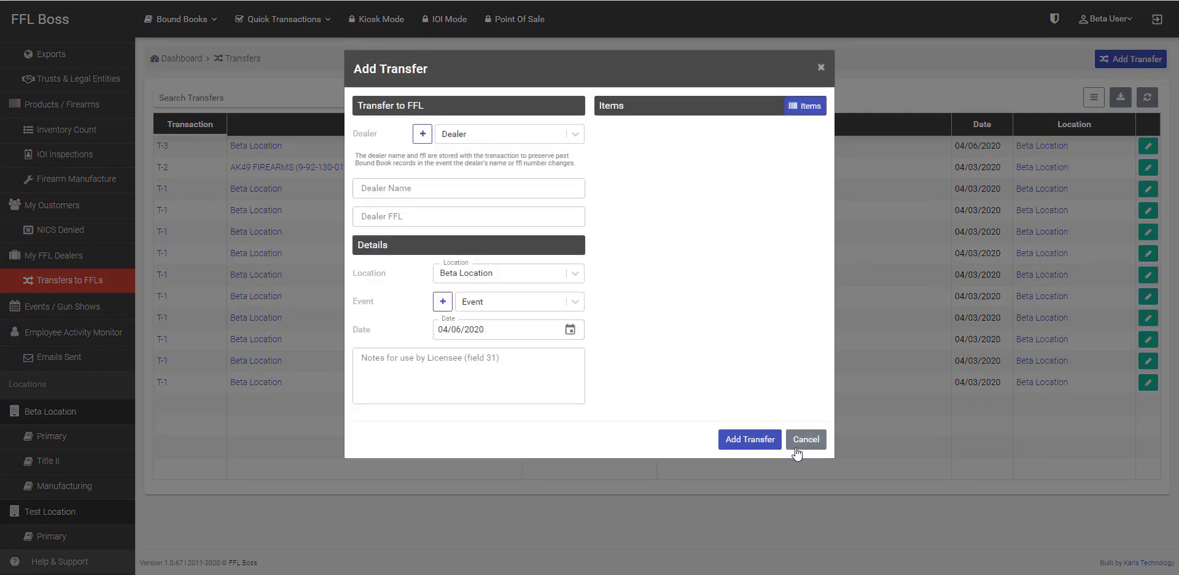
pyautogui.click(797, 452)
pyautogui.click(301, 20)
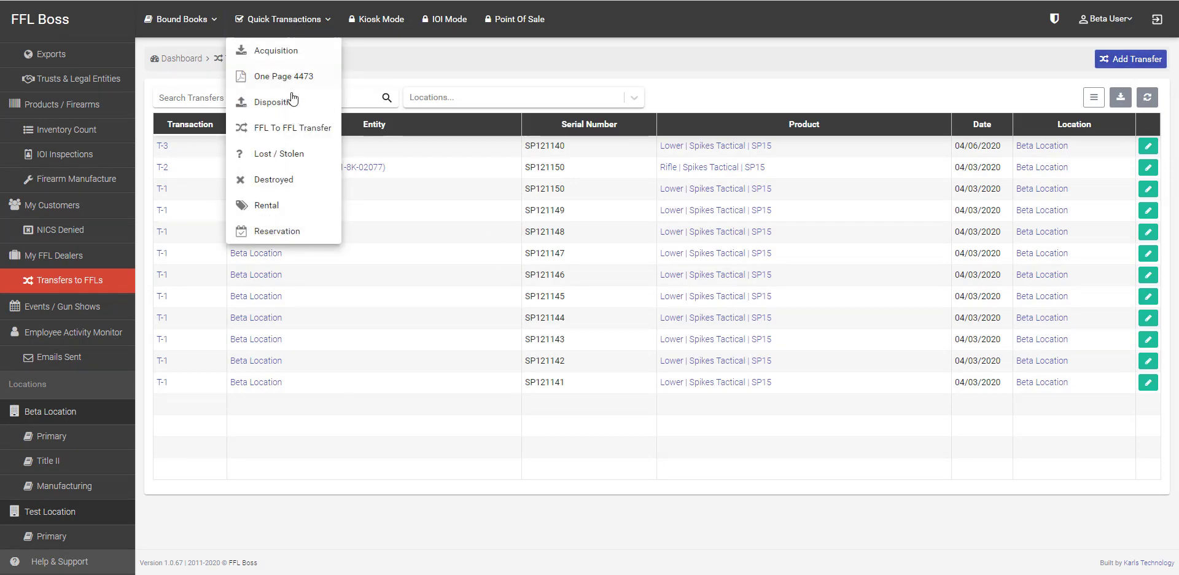
pyautogui.click(291, 128)
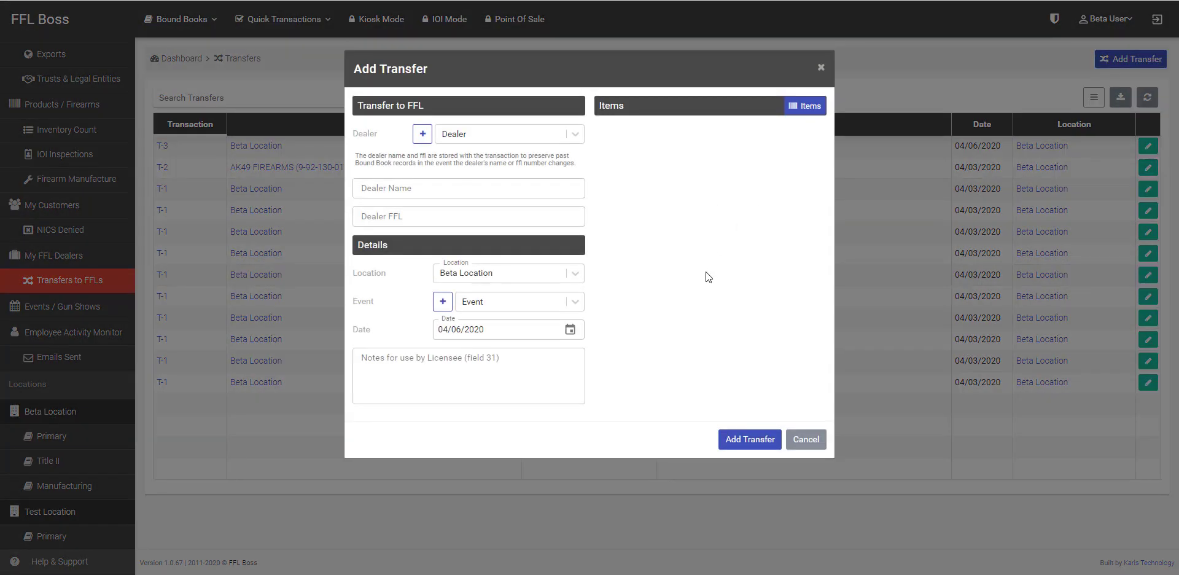
pyautogui.click(513, 136)
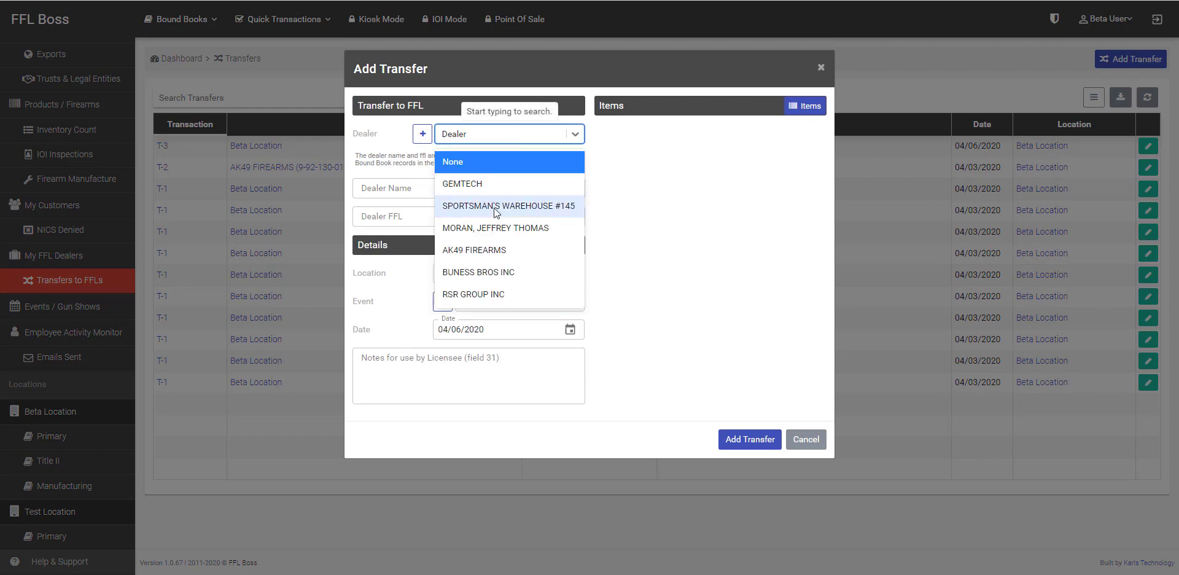
pyautogui.click(480, 182)
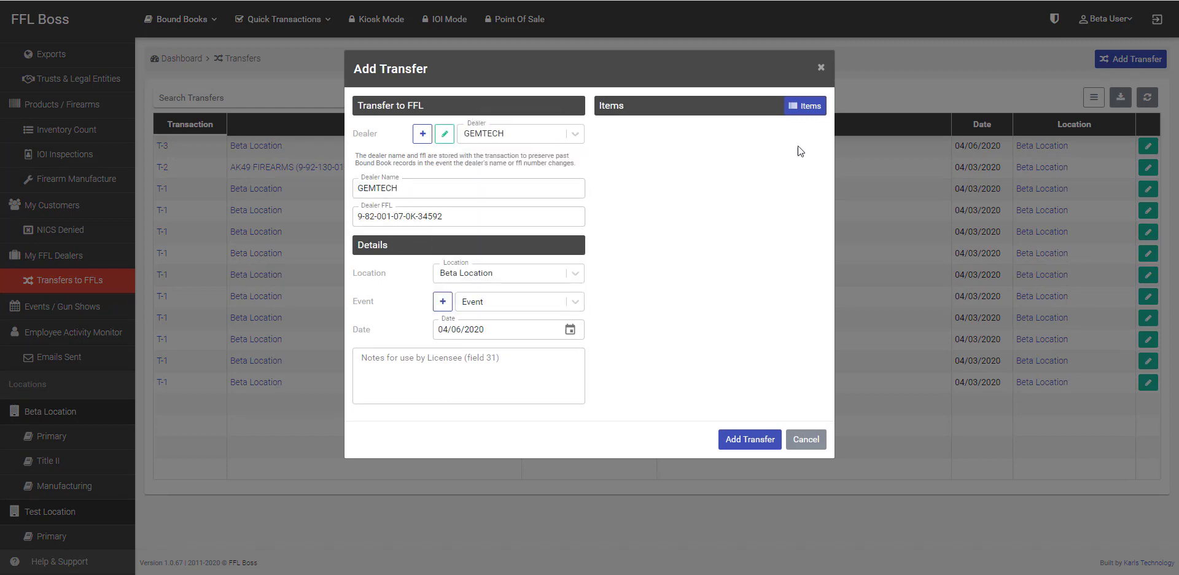
# Step: Add in-stock LUNAR 9 suppressor S14-80049, save the transfer, and open the new T-4 record
pyautogui.click(805, 106)
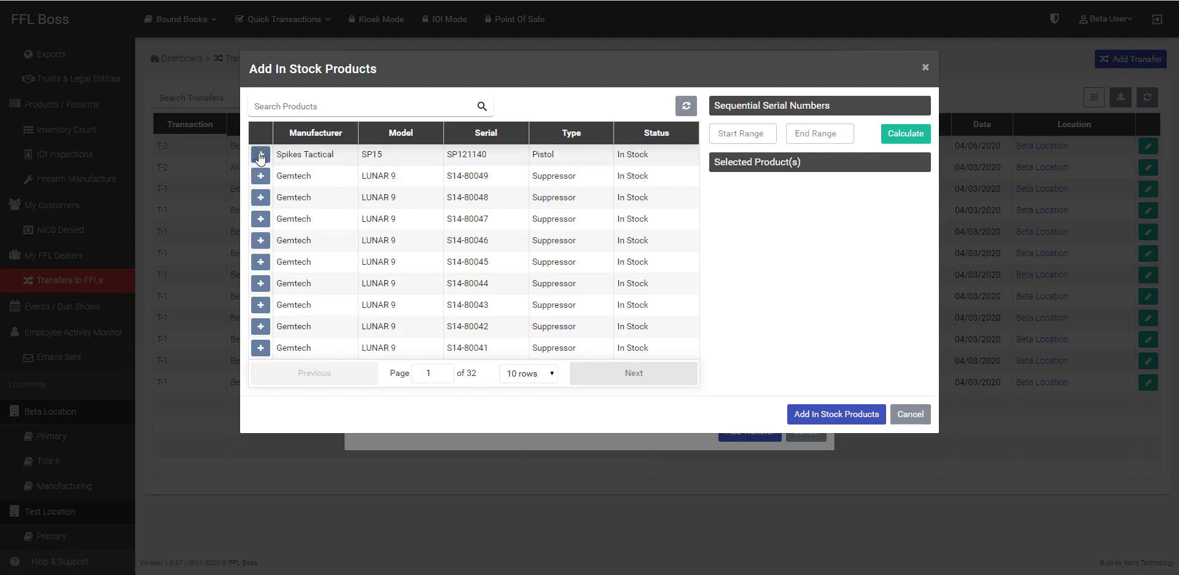
pyautogui.click(260, 176)
pyautogui.click(836, 414)
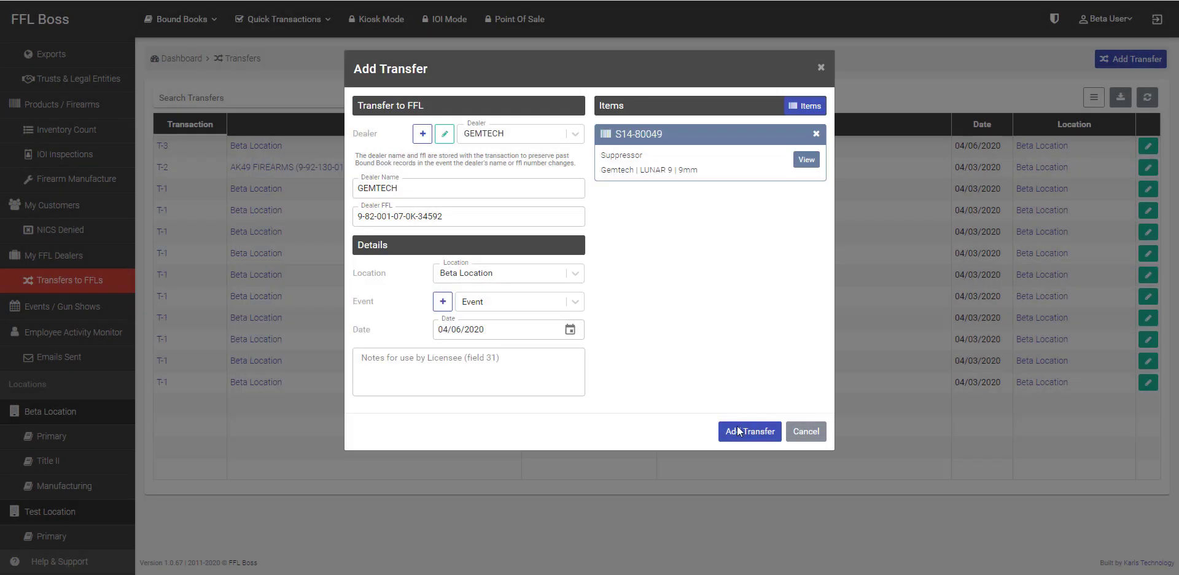
pyautogui.click(745, 439)
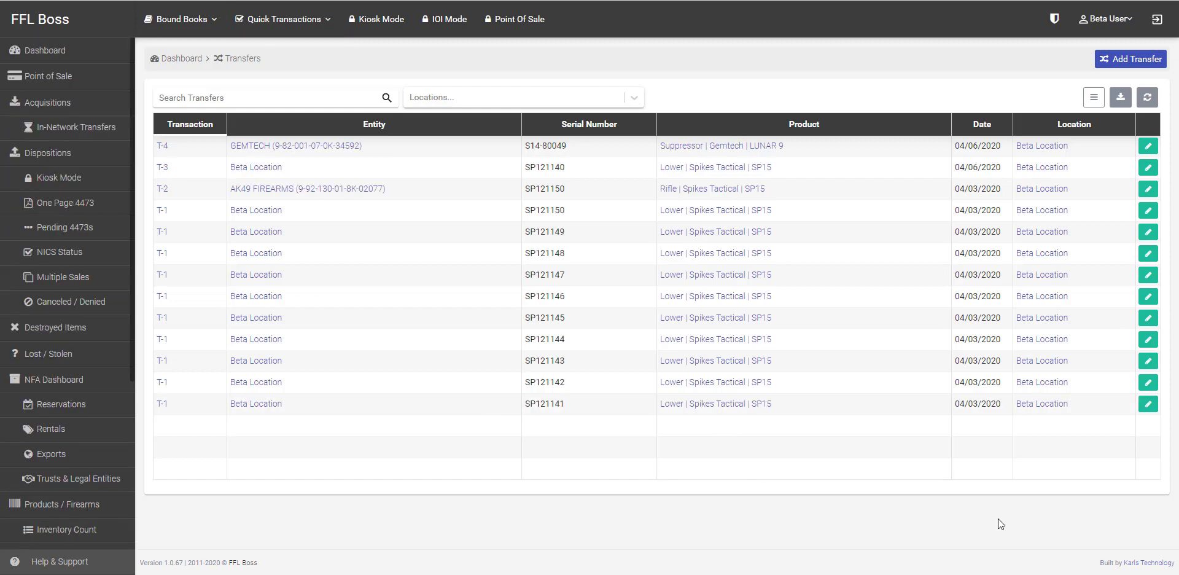
pyautogui.click(647, 150)
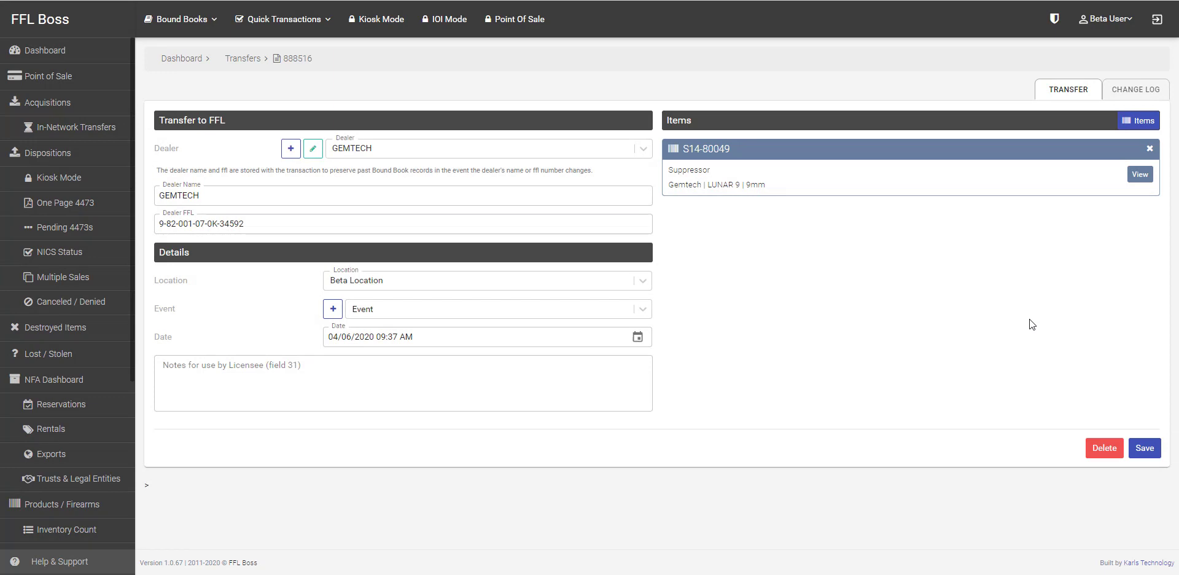
pyautogui.scroll(-6, 67, 307)
# Step: Show the Events / Gun Shows page listing the Phx Fairgrounds event
pyautogui.click(92, 305)
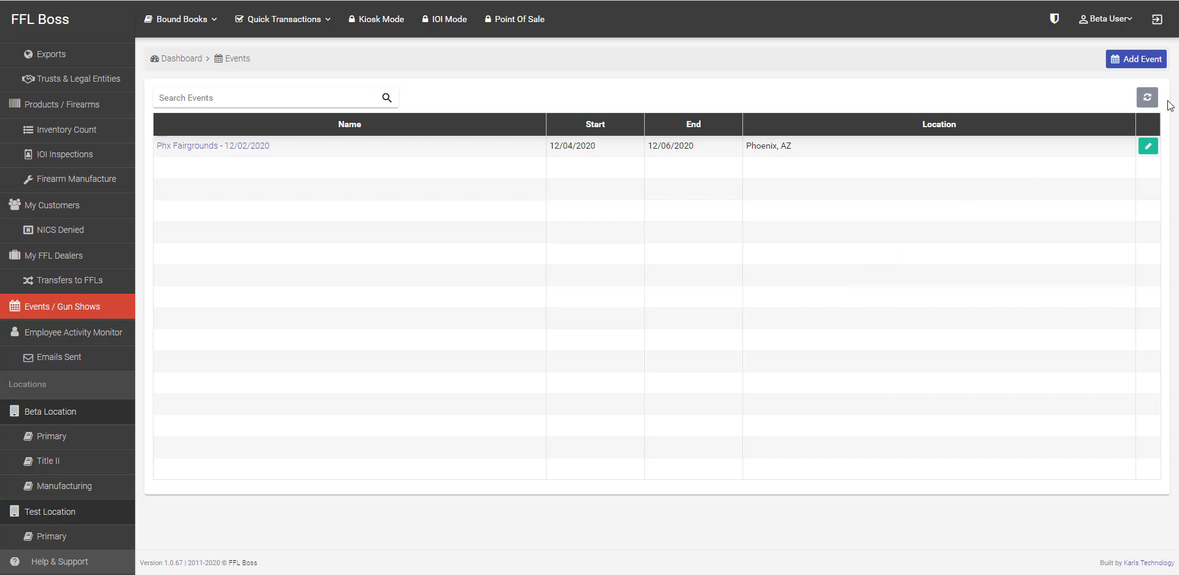
pyautogui.click(1131, 61)
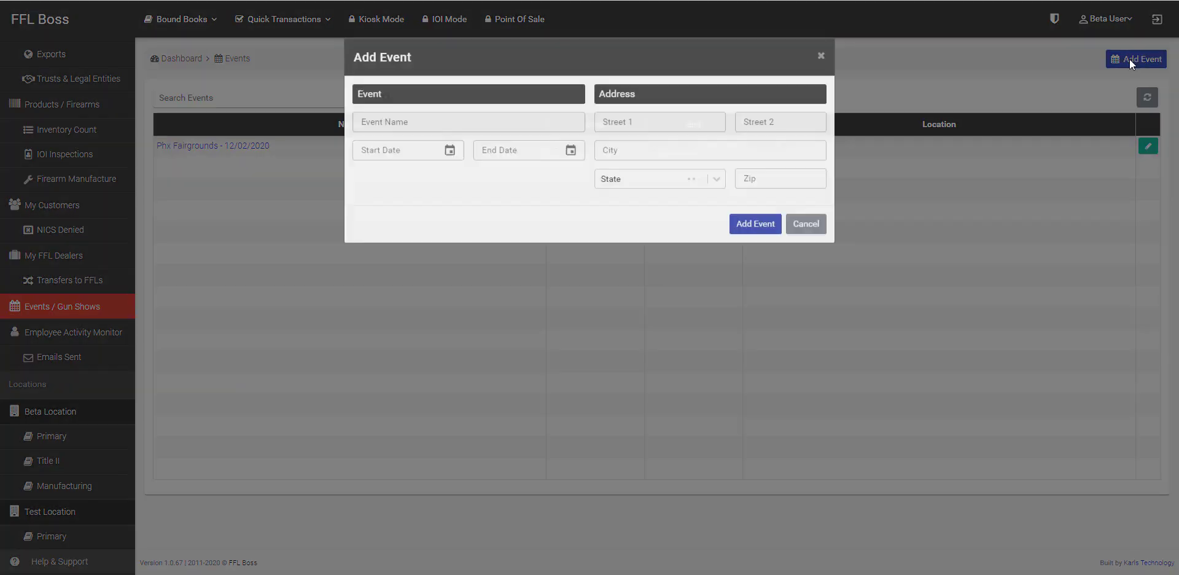
pyautogui.click(430, 129)
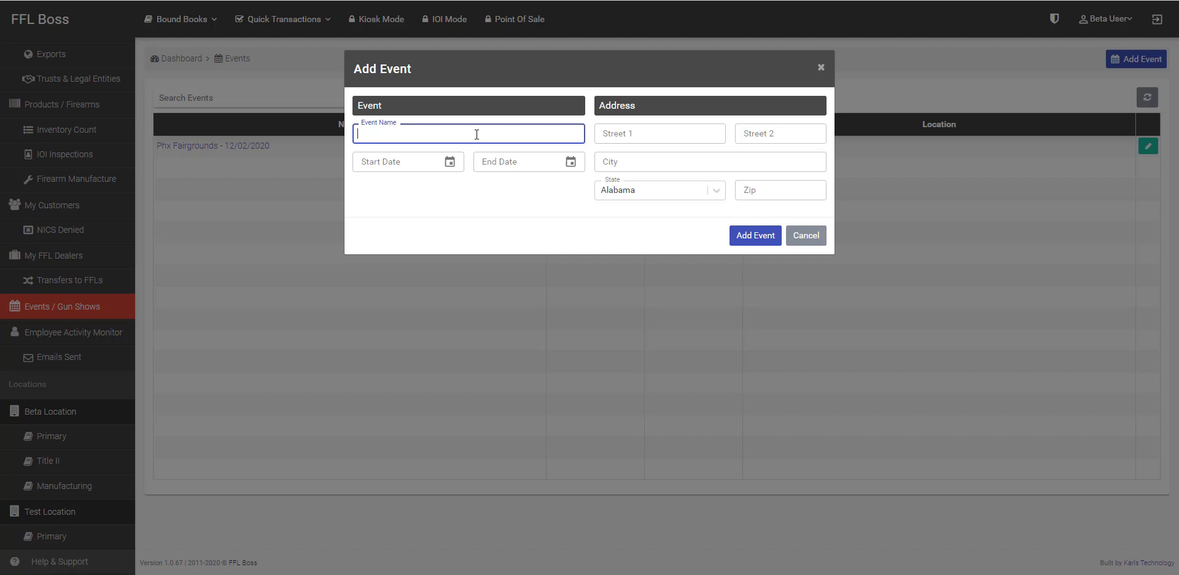
pyautogui.click(420, 162)
pyautogui.click(548, 178)
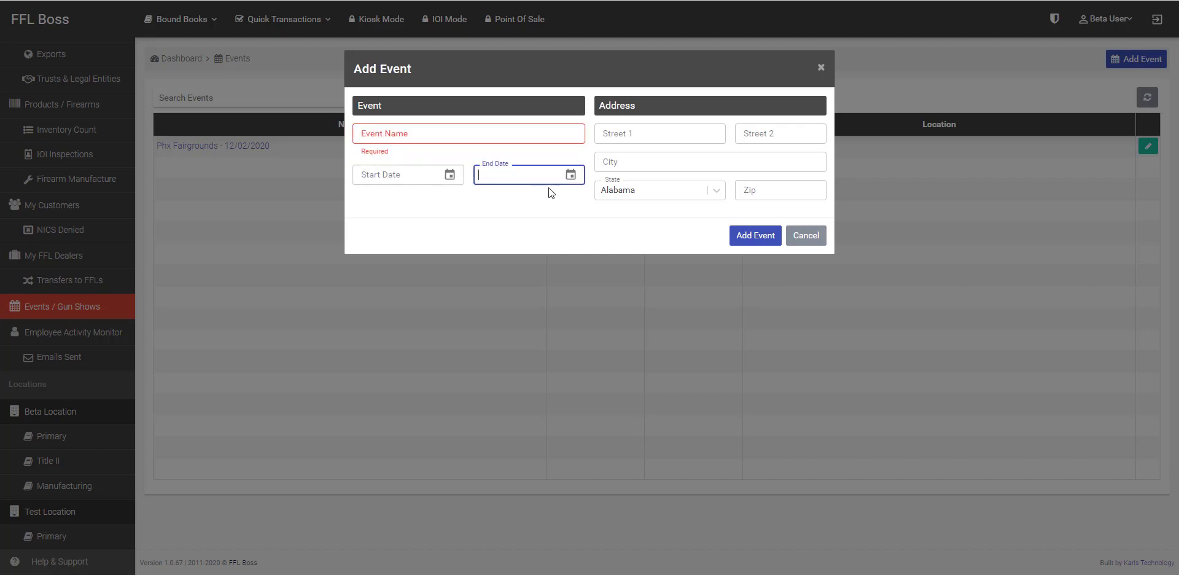
pyautogui.click(550, 193)
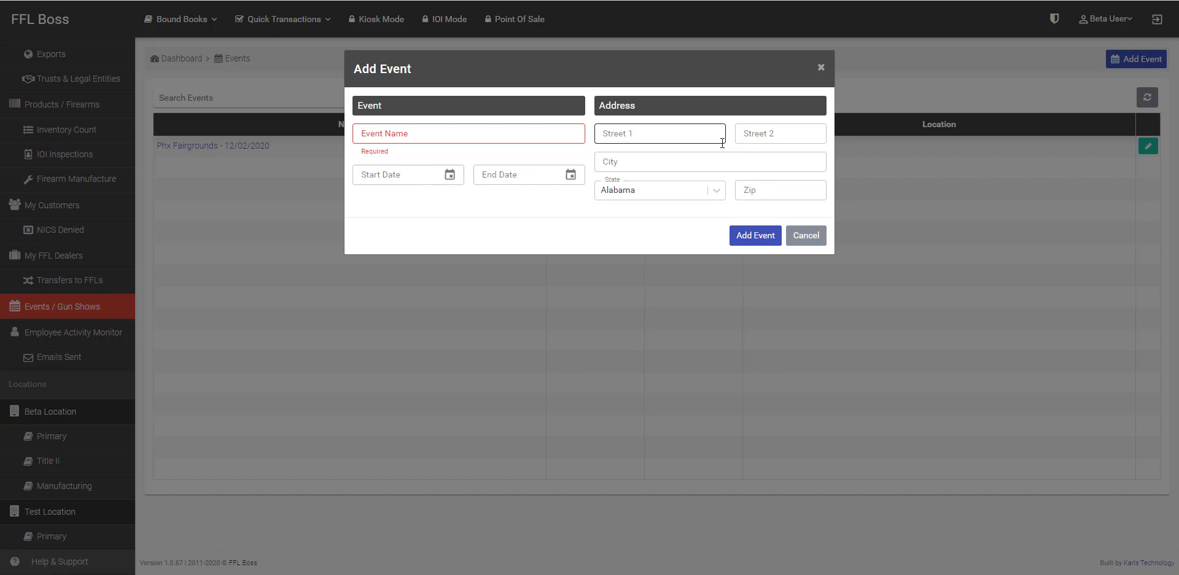
pyautogui.click(813, 237)
pyautogui.click(813, 237)
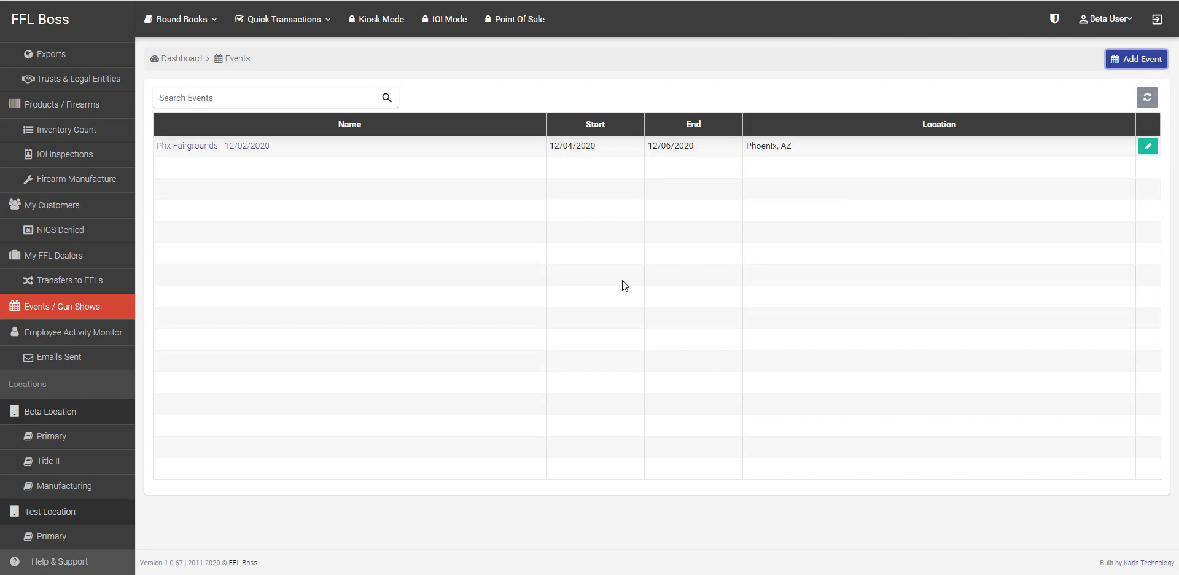
pyautogui.click(74, 333)
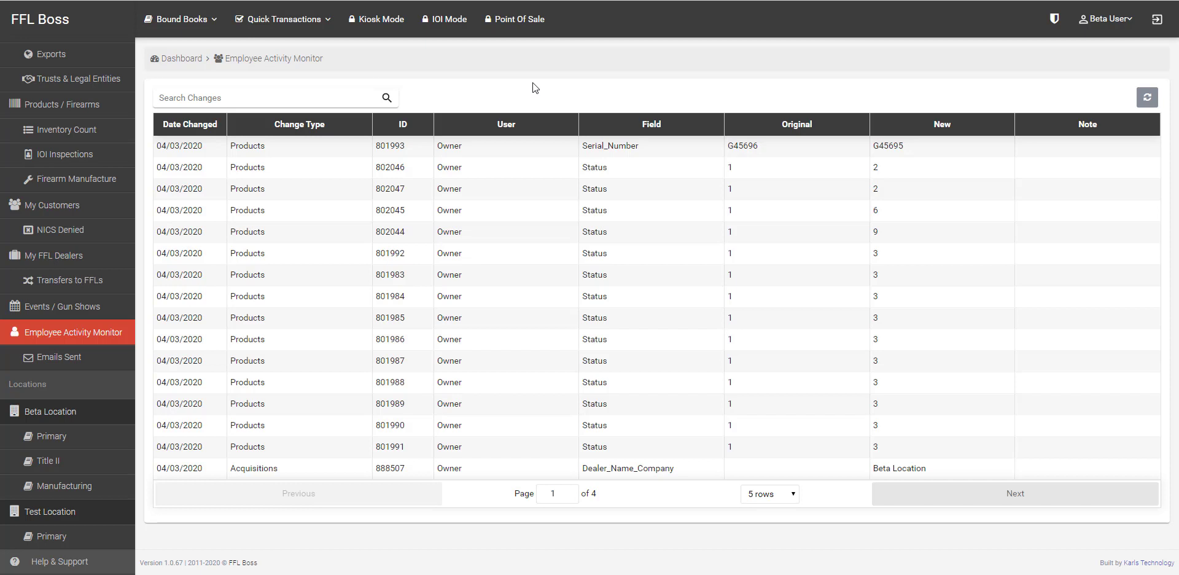
# Step: Show the Emails Sent page under Employee Activity Monitor, which lists no emails
pyautogui.click(96, 361)
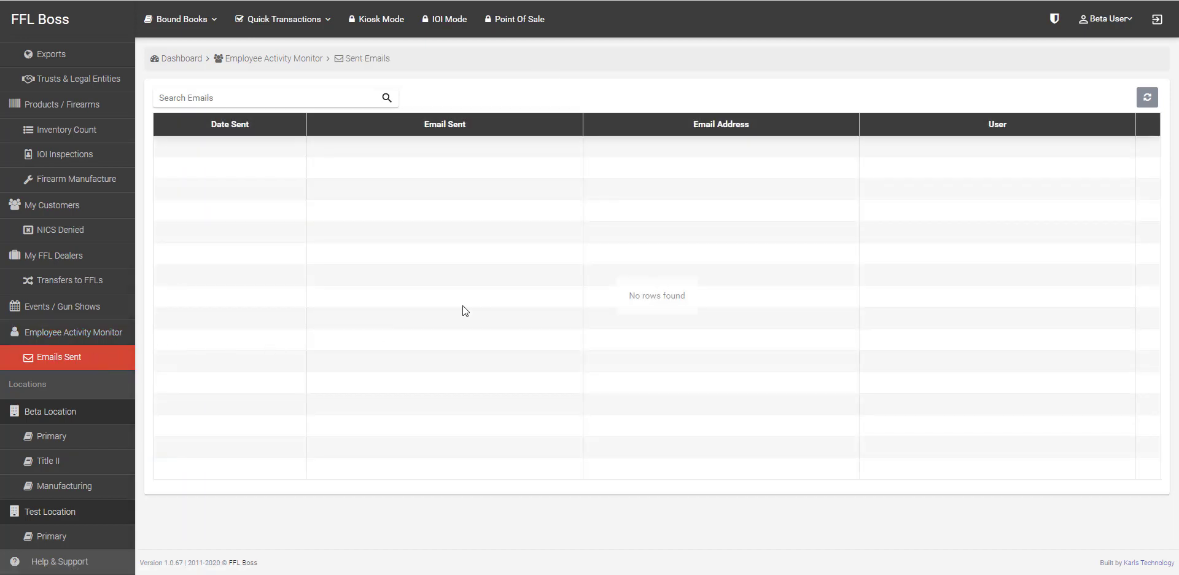